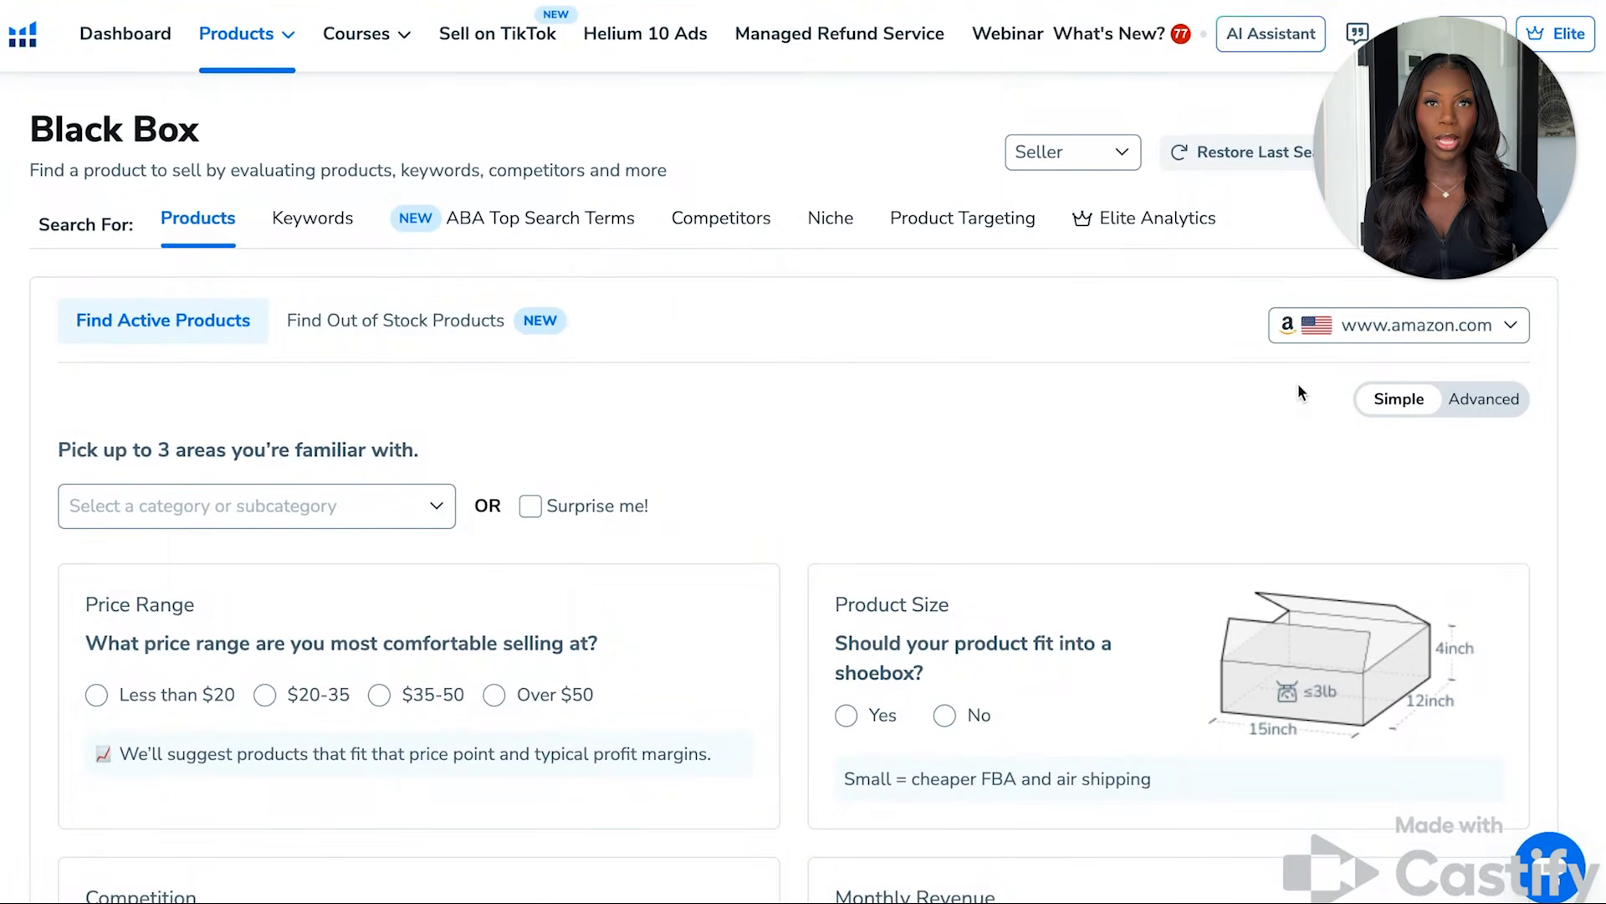
Step: Check which Amazon marketplaces are available for the active products search
left_click(1420, 325)
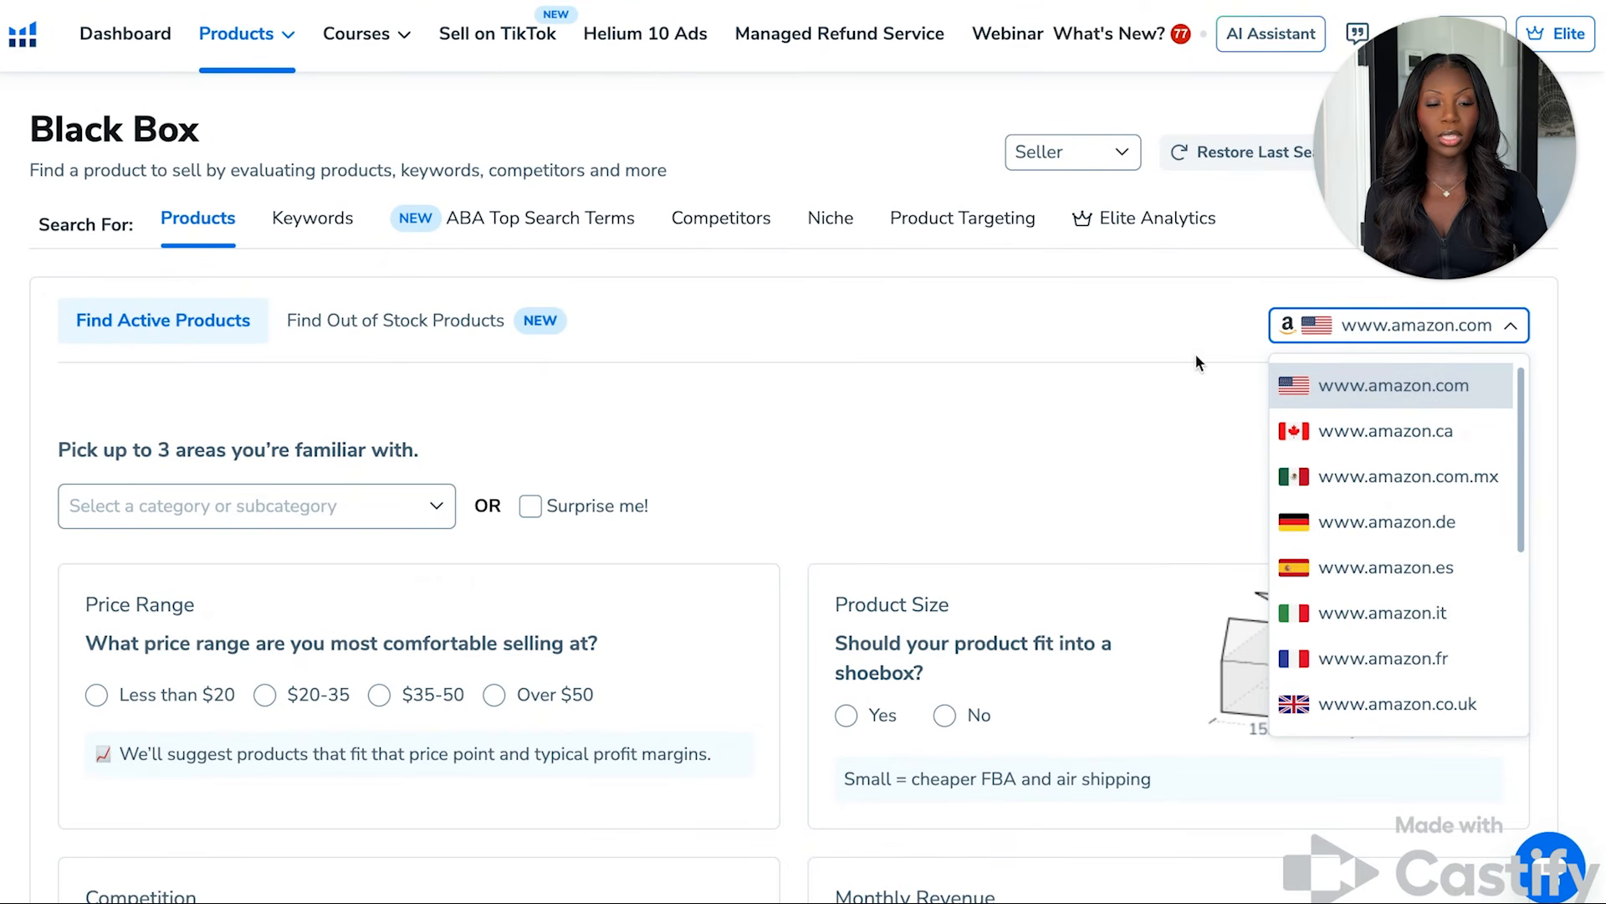
left_click(1222, 320)
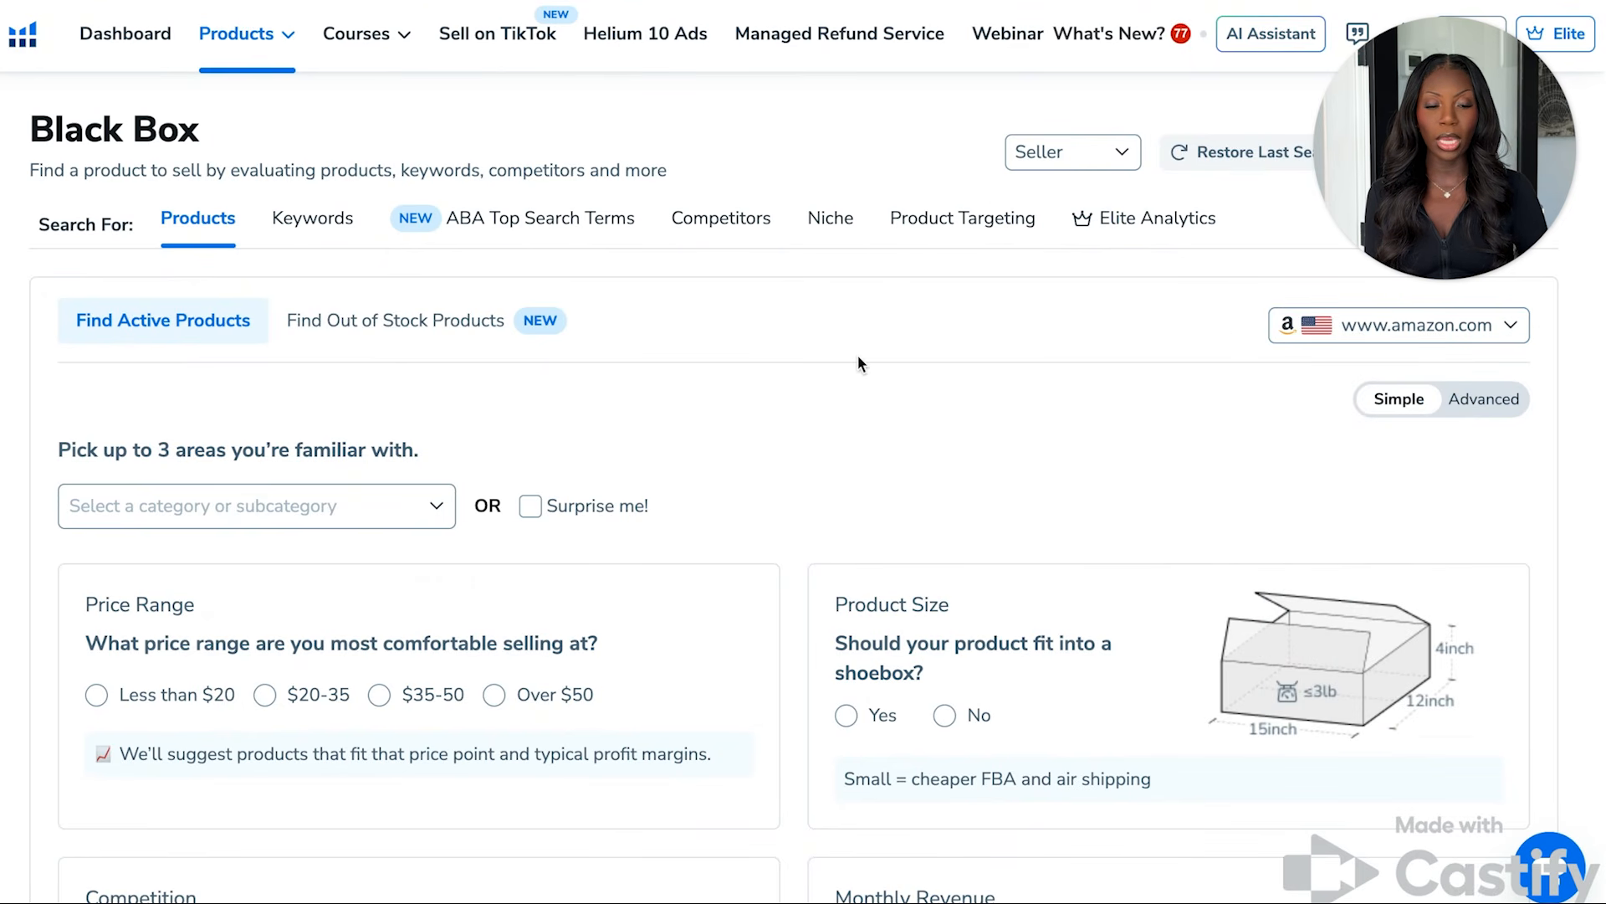
scroll(863, 378, "down", 3)
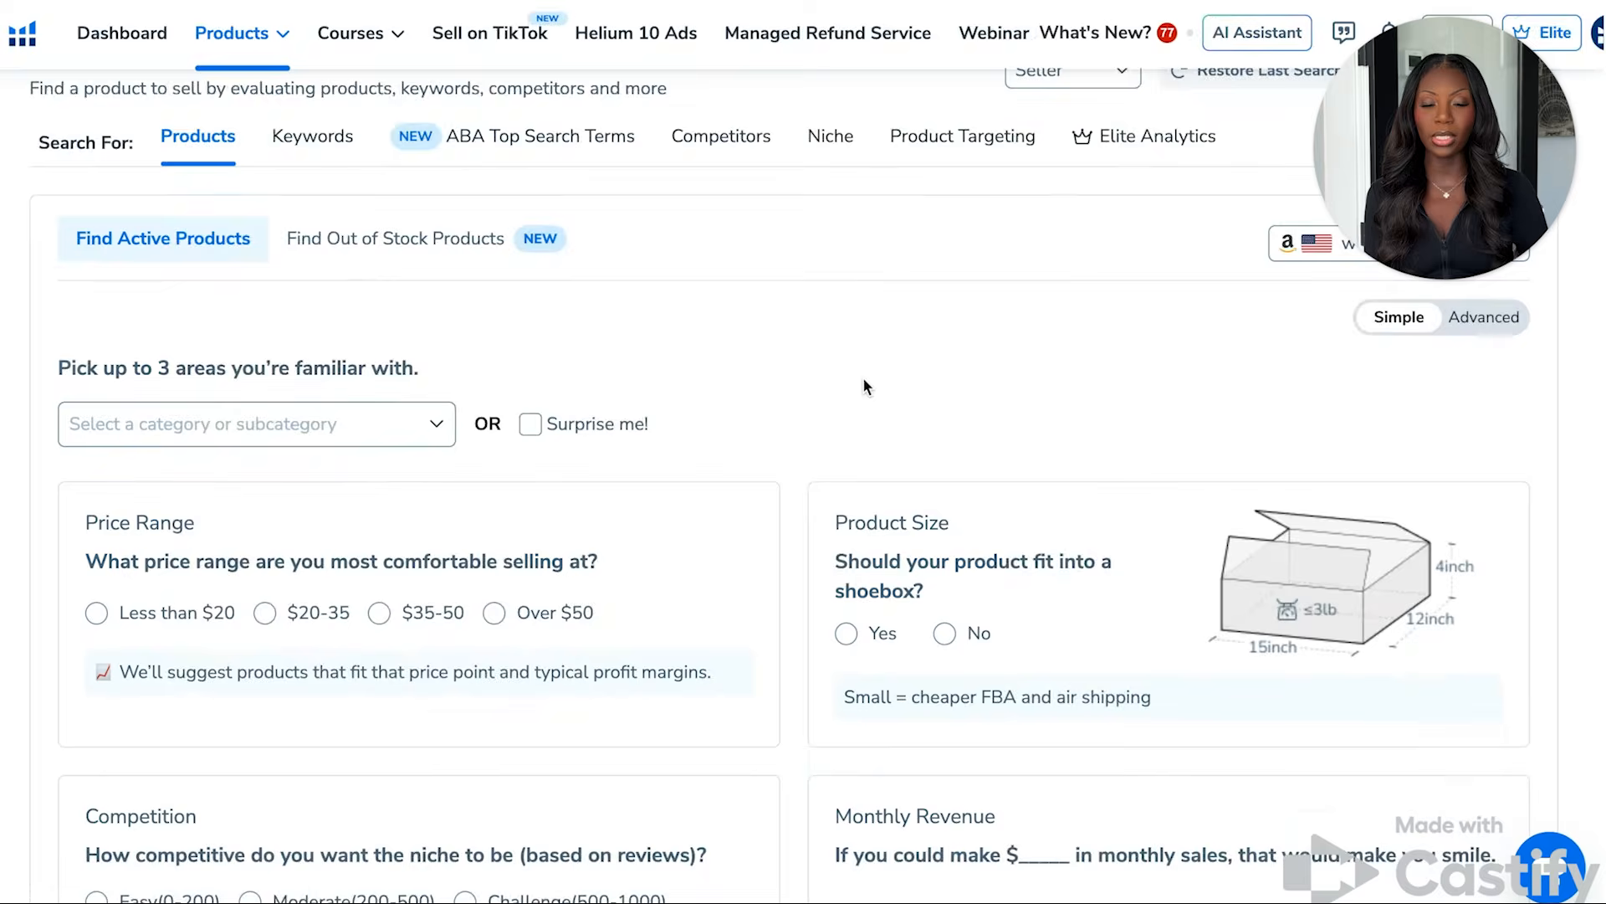
scroll(862, 377, "down", 2)
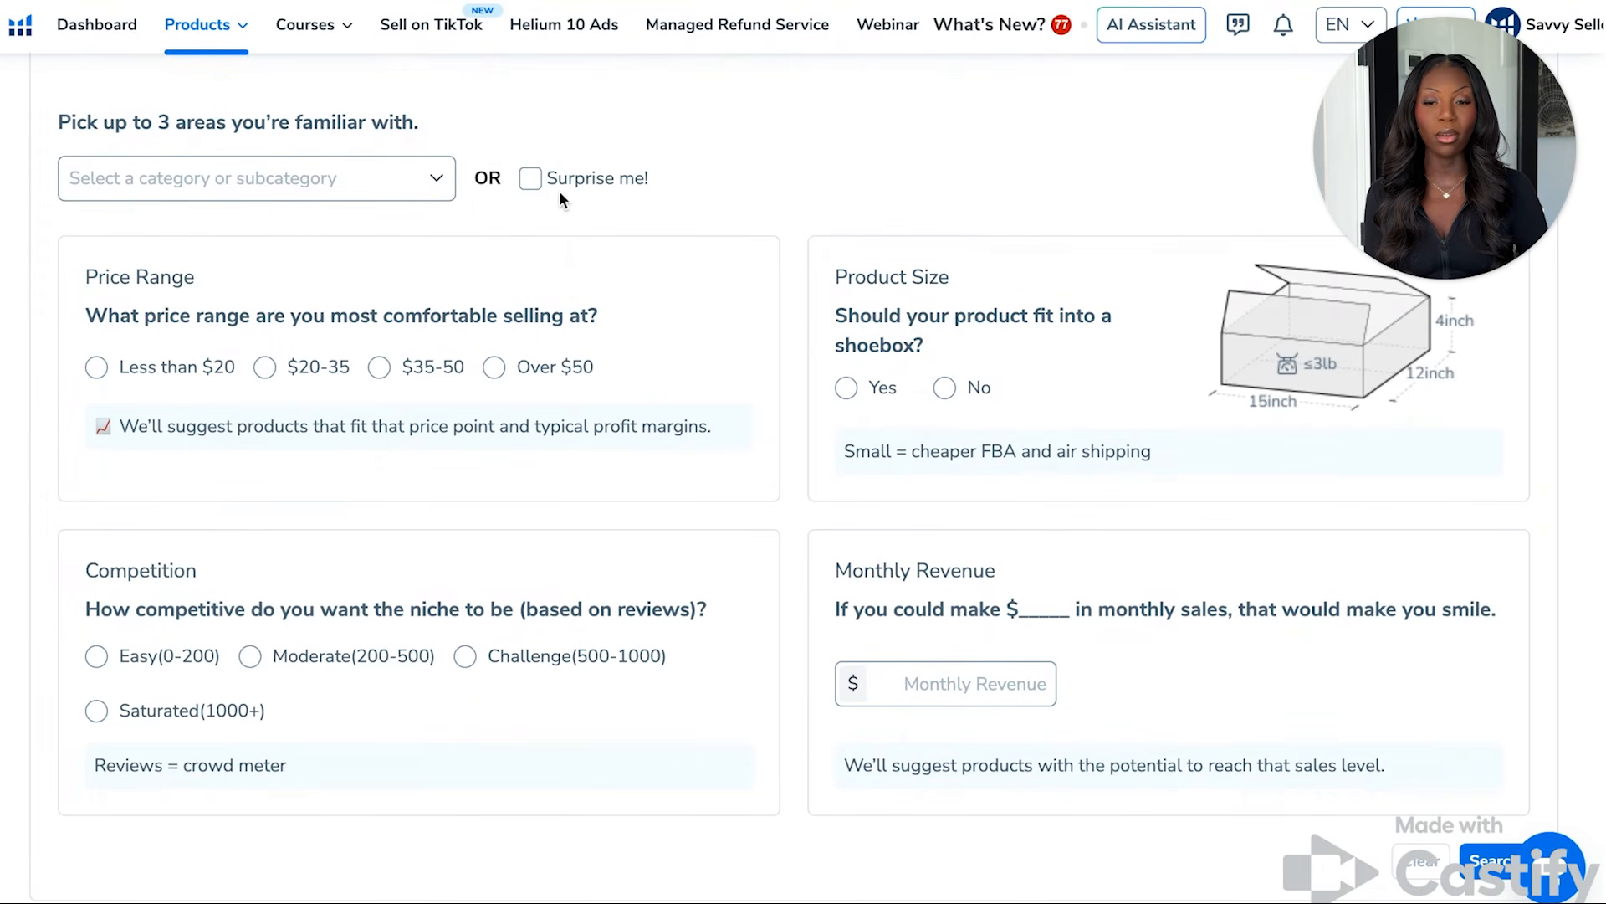
Step: Choose Arts, Crafts & Sewing as the first product category for the search
left_click(418, 174)
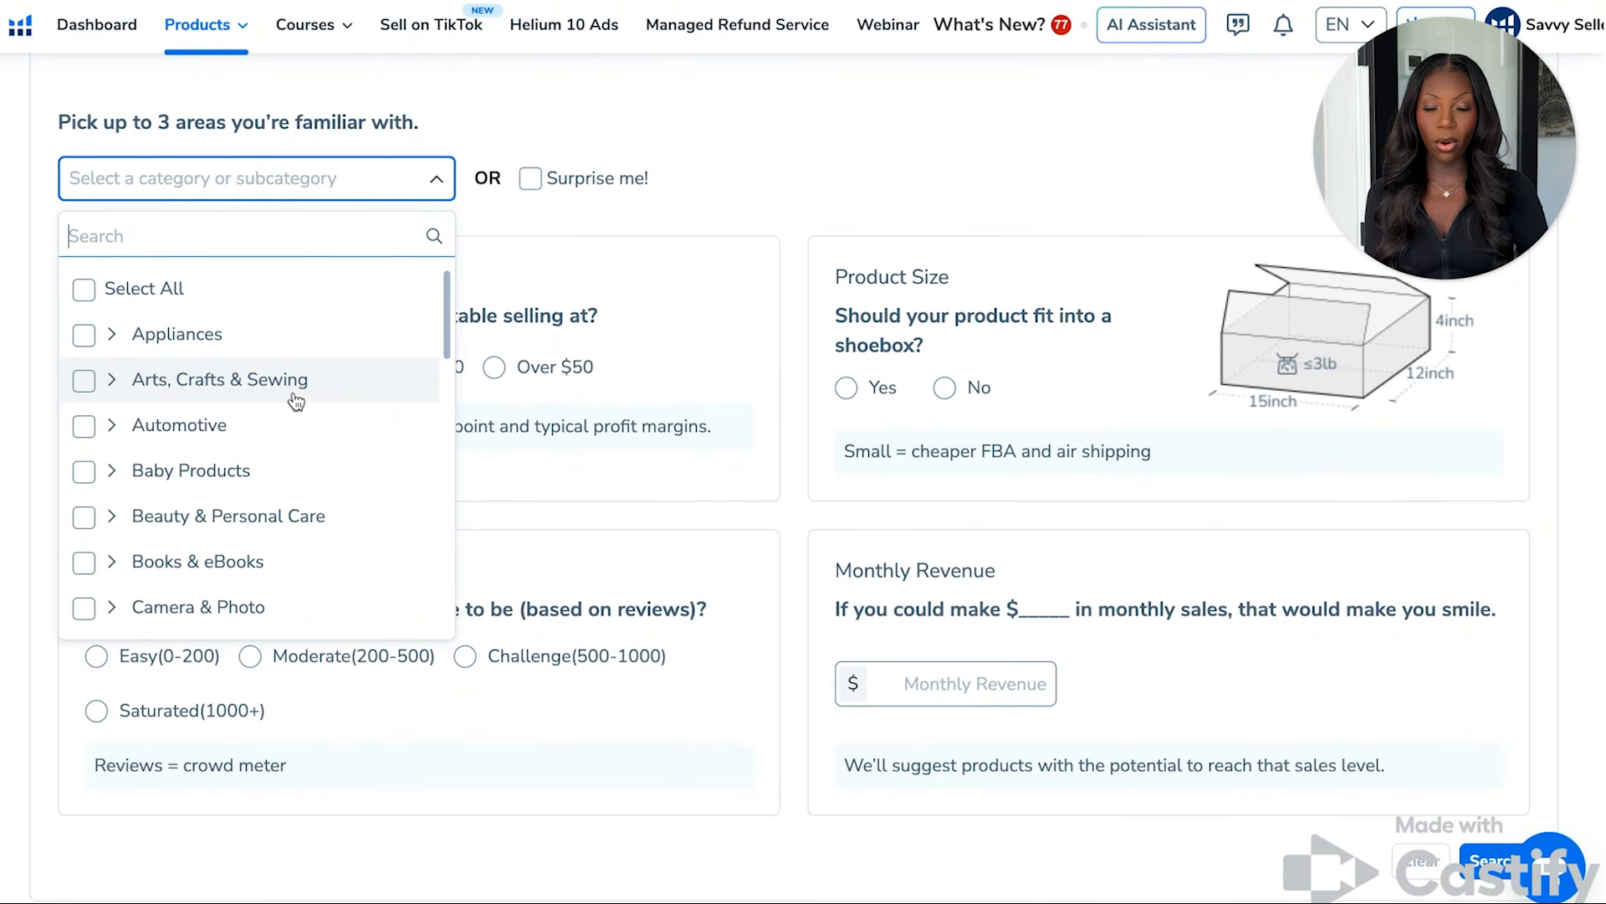
scroll(255, 481, "down", 5)
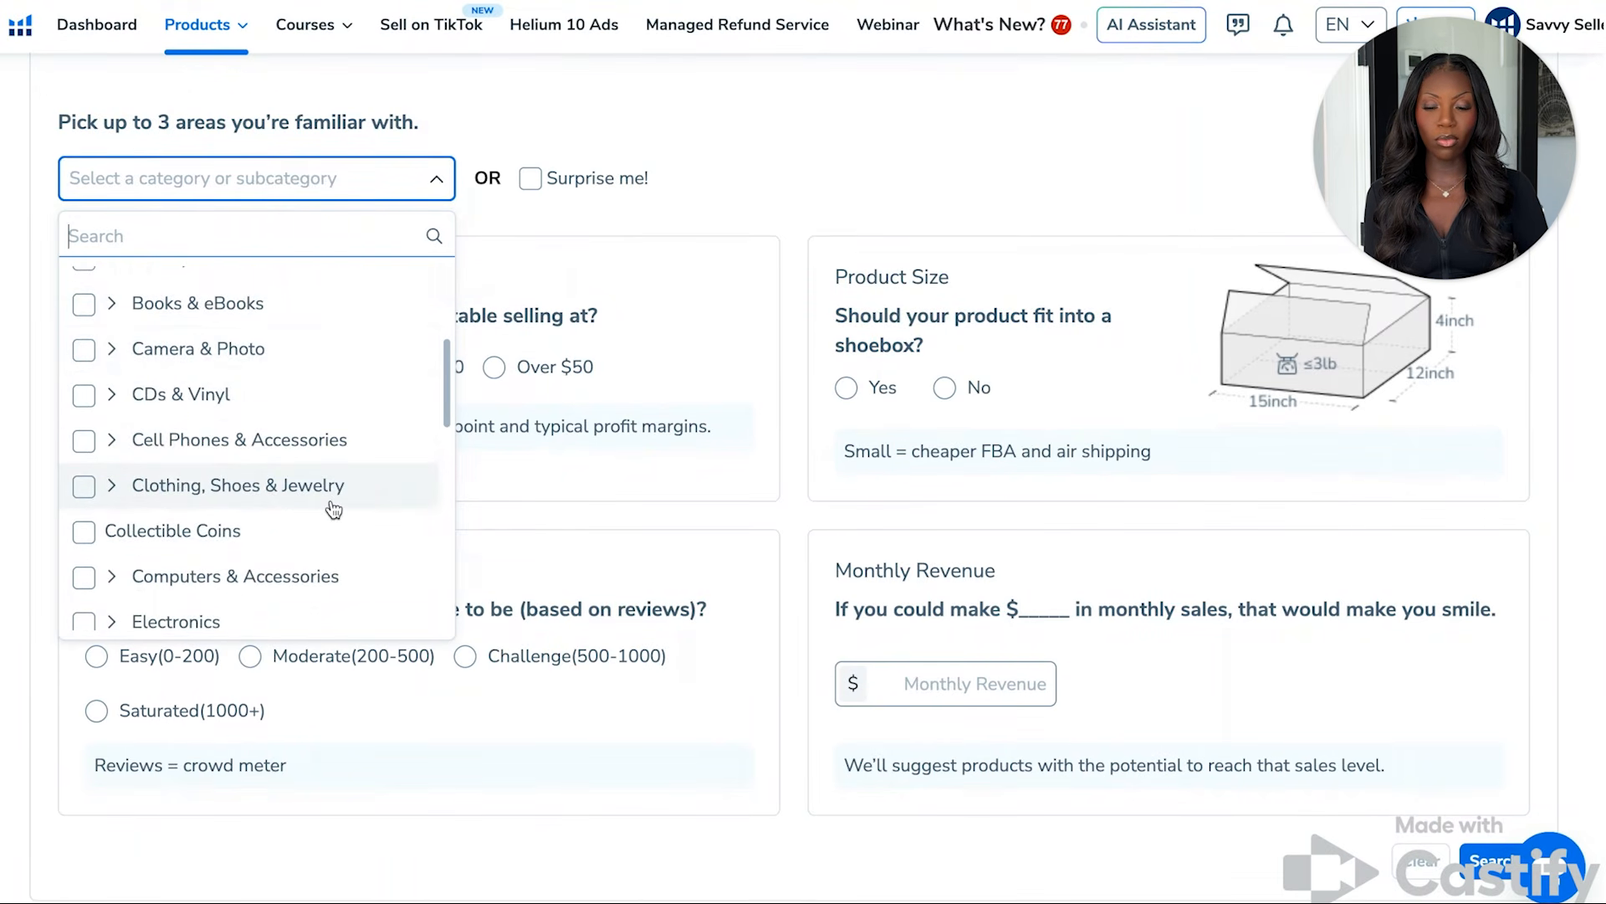
scroll(248, 432, "down", 1)
scroll(248, 432, "down", 3)
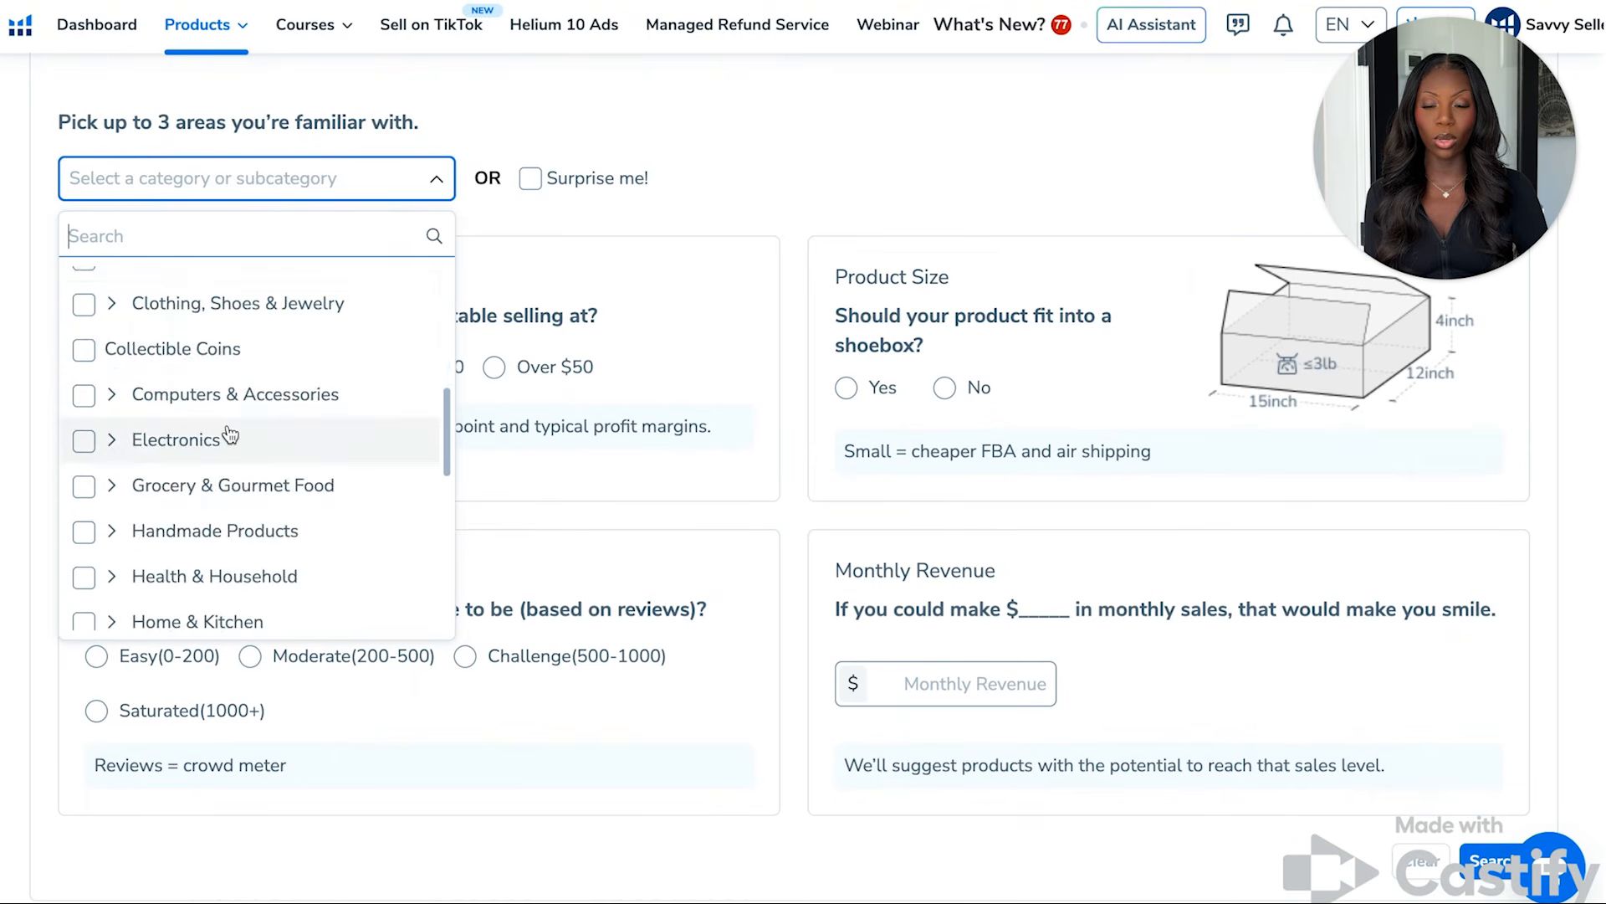
scroll(206, 468, "down", 3)
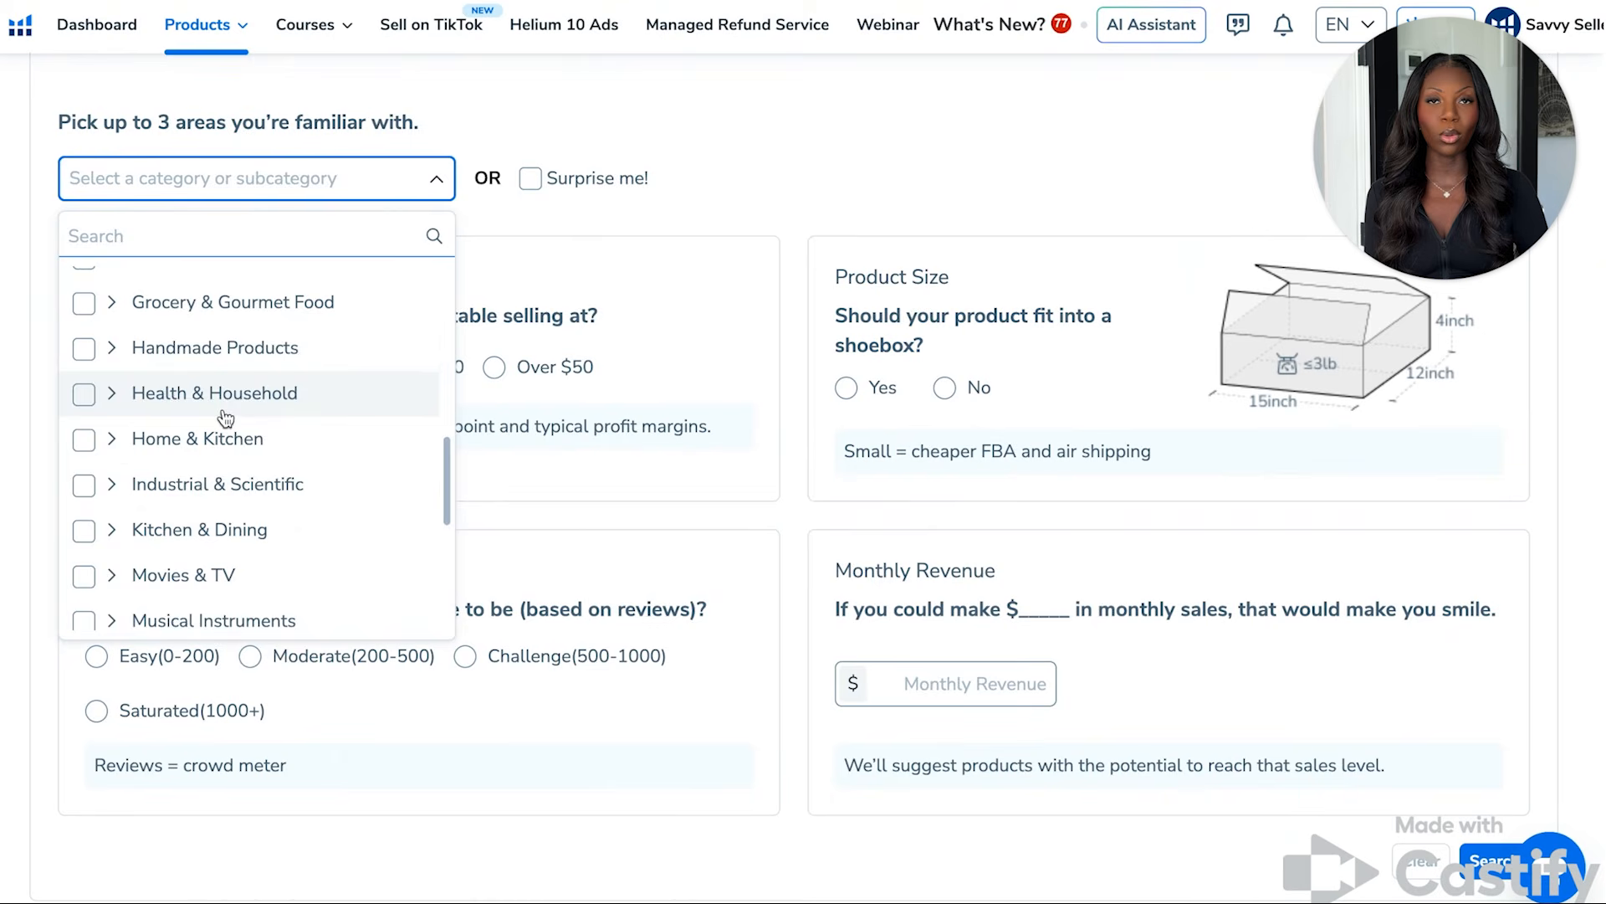
scroll(222, 419, "up", 4)
scroll(222, 411, "up", 1)
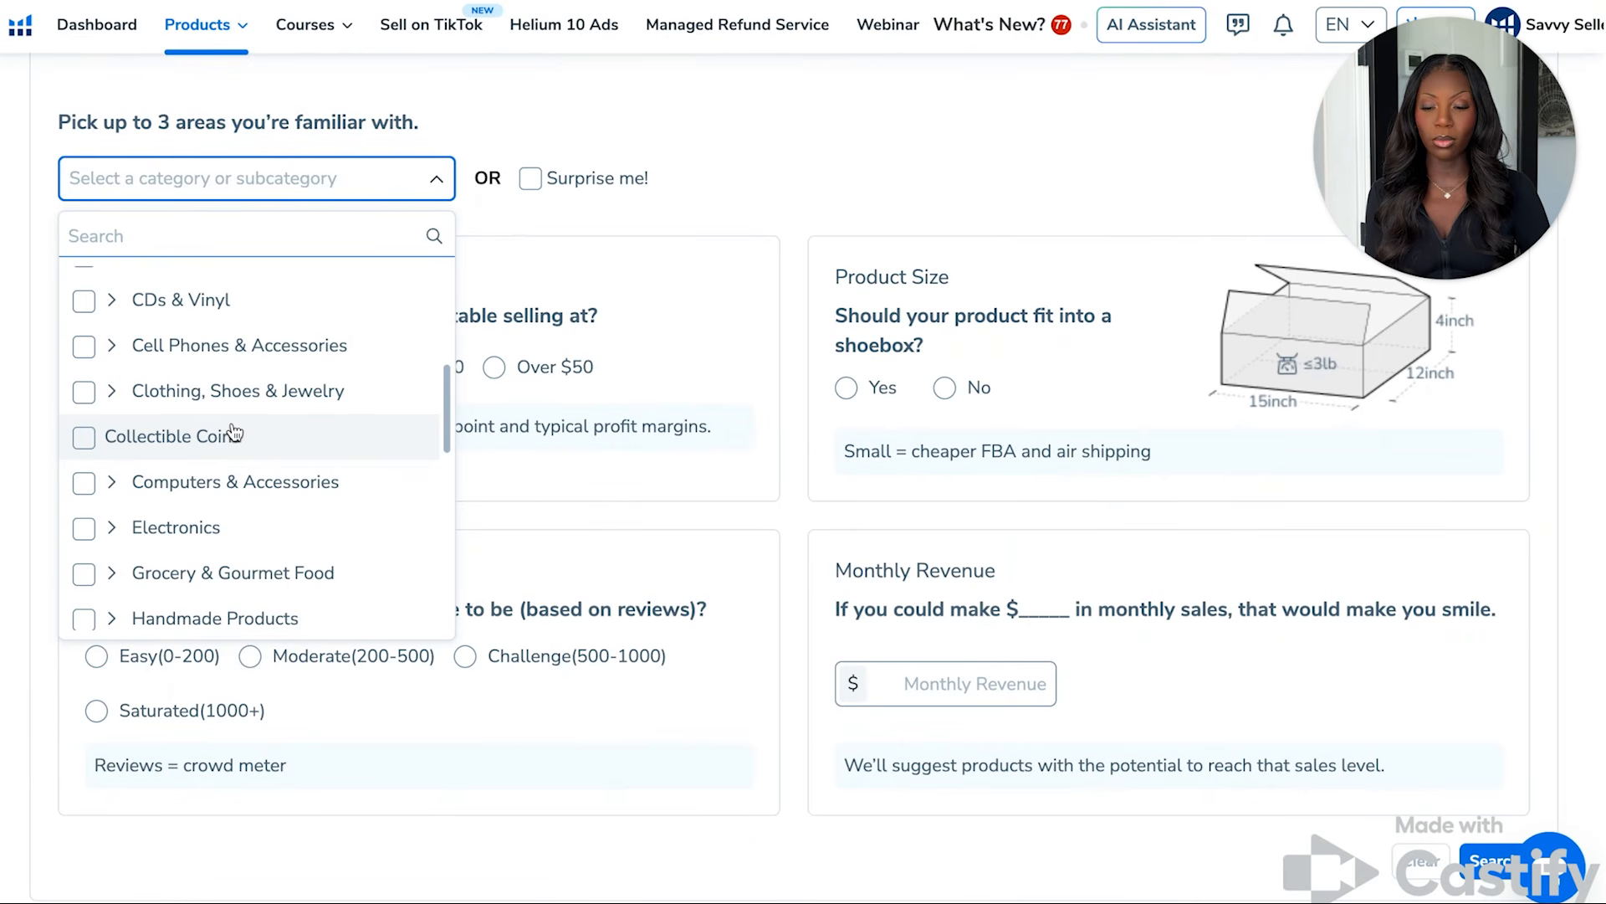
scroll(234, 432, "down", 1)
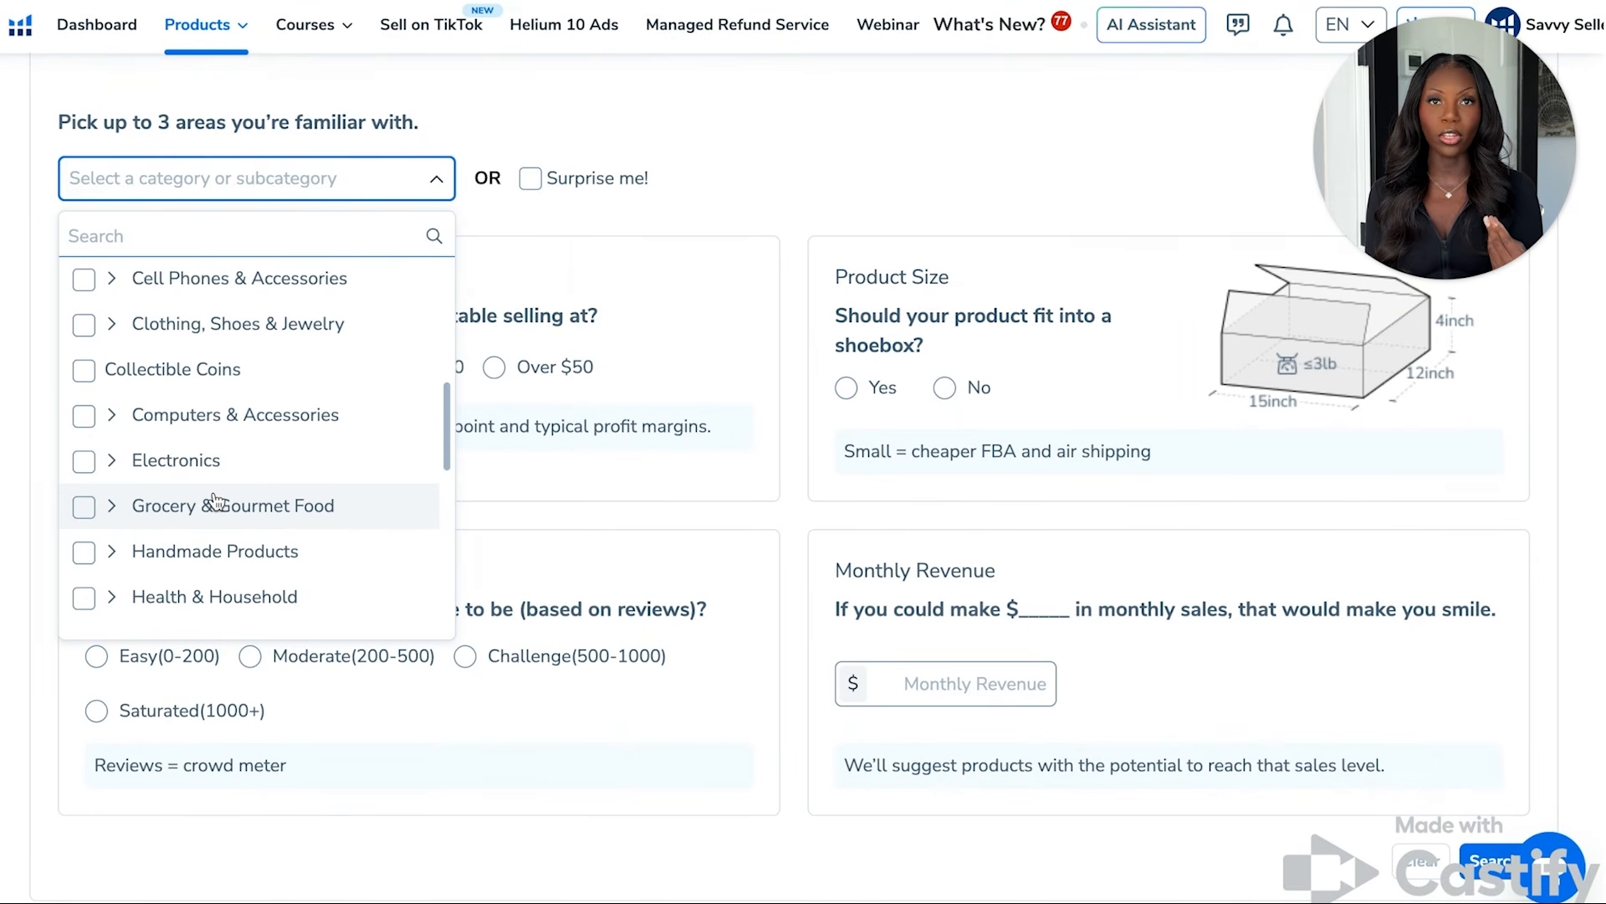
scroll(216, 502, "up", 5)
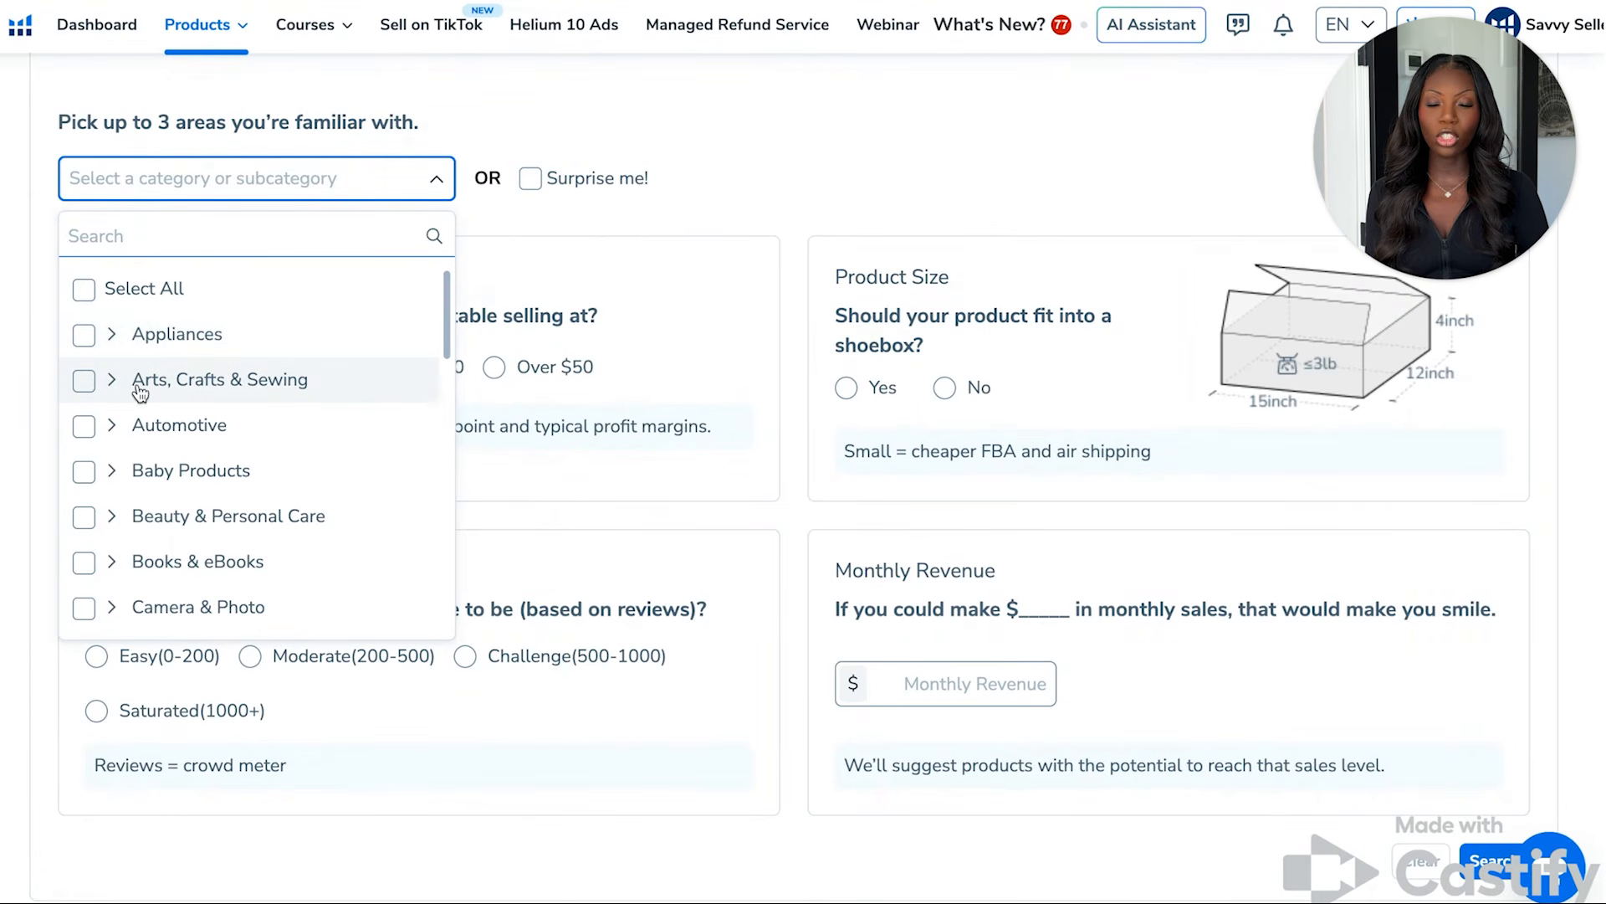
left_click(91, 383)
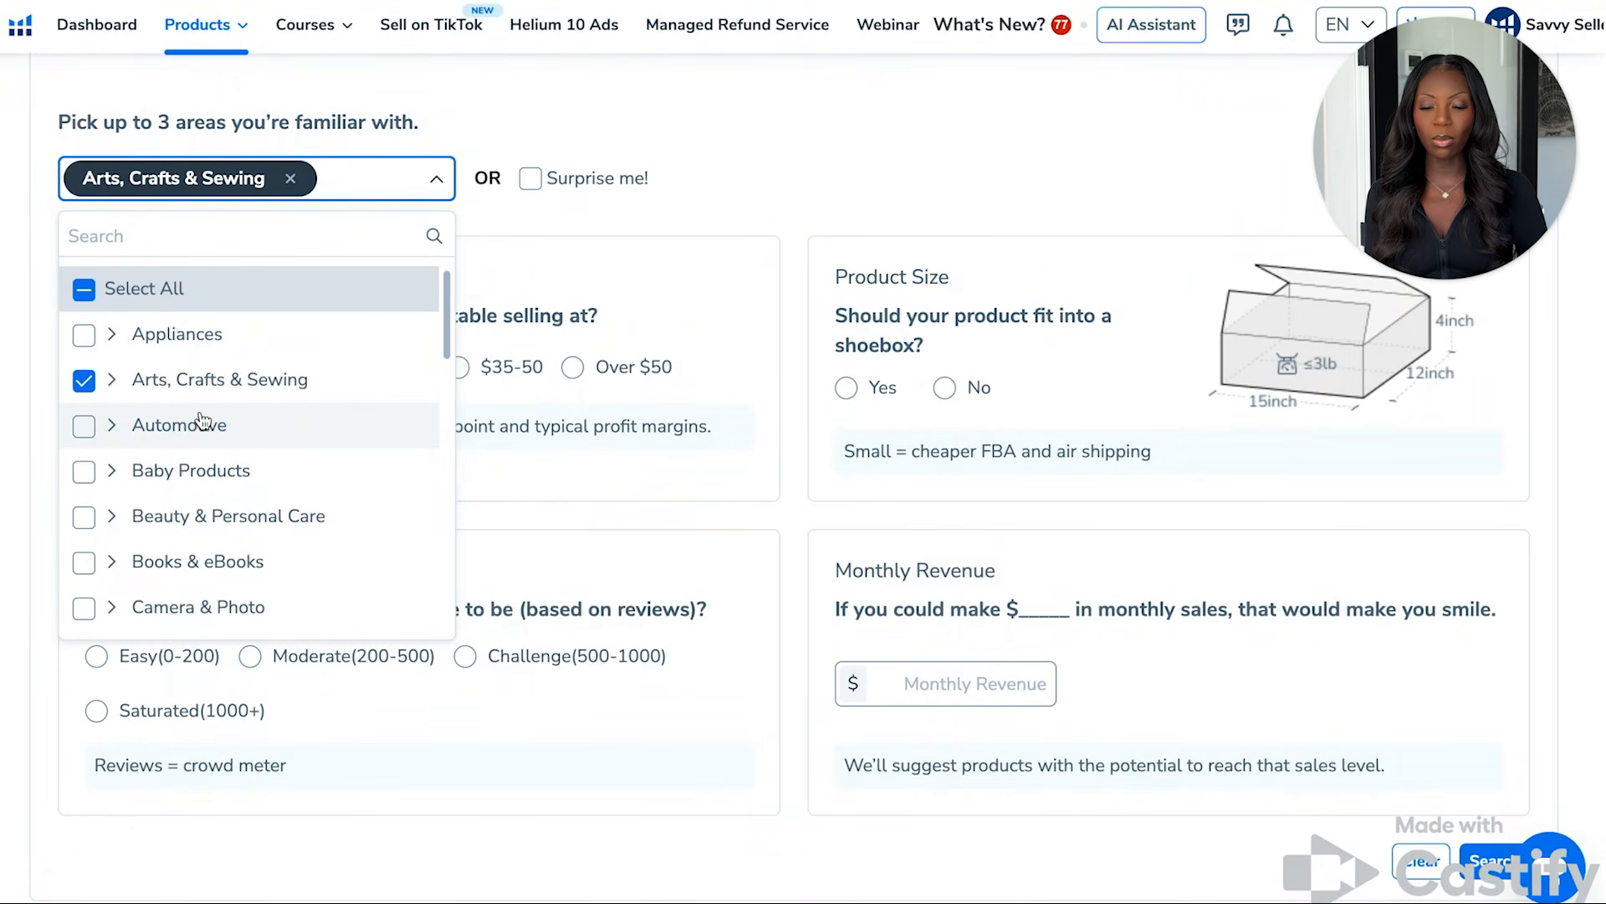
Step: Add Computers & Accessories and Home & Kitchen to the selected product categories
scroll(177, 456, "down", 1)
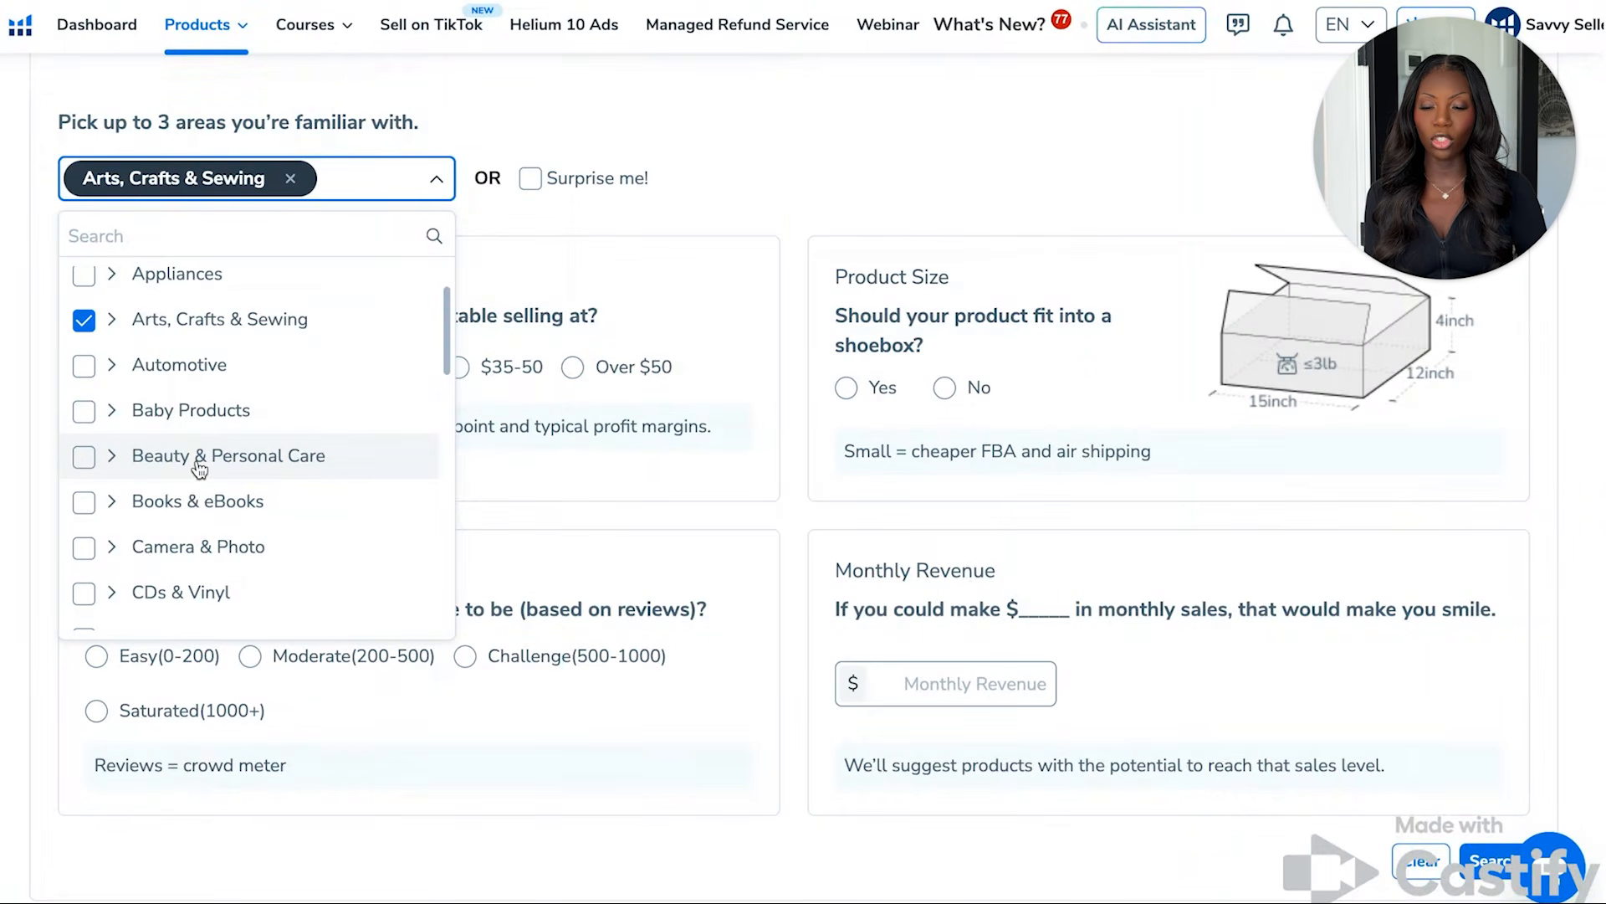
scroll(200, 468, "down", 4)
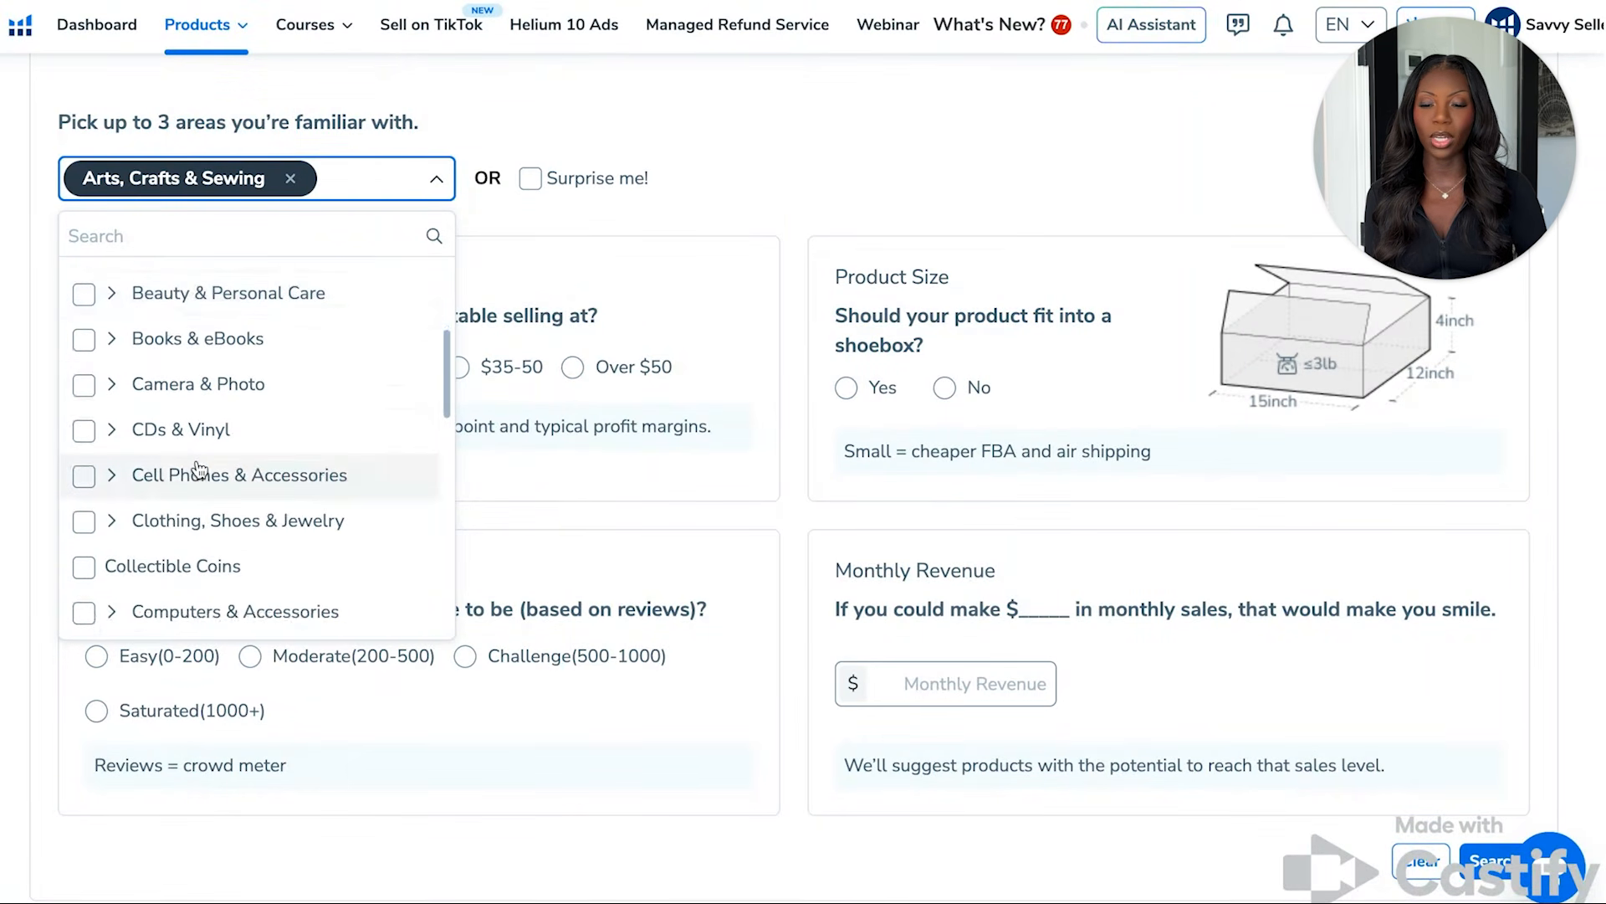
scroll(199, 469, "down", 1)
scroll(201, 452, "up", 1)
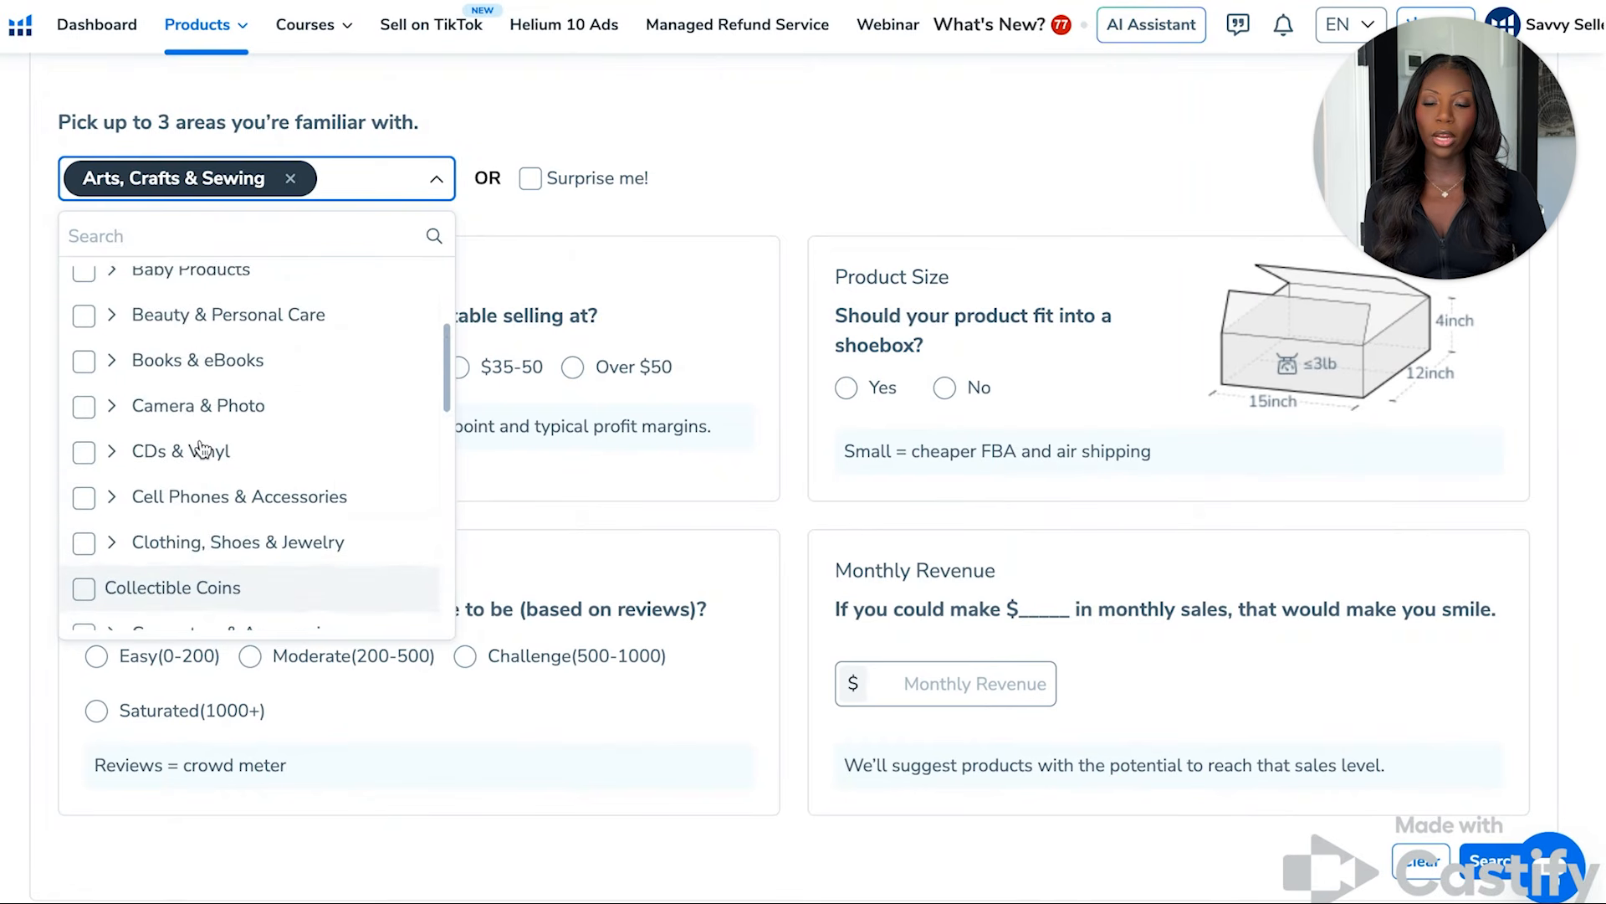
scroll(201, 450, "down", 1)
scroll(203, 449, "up", 1)
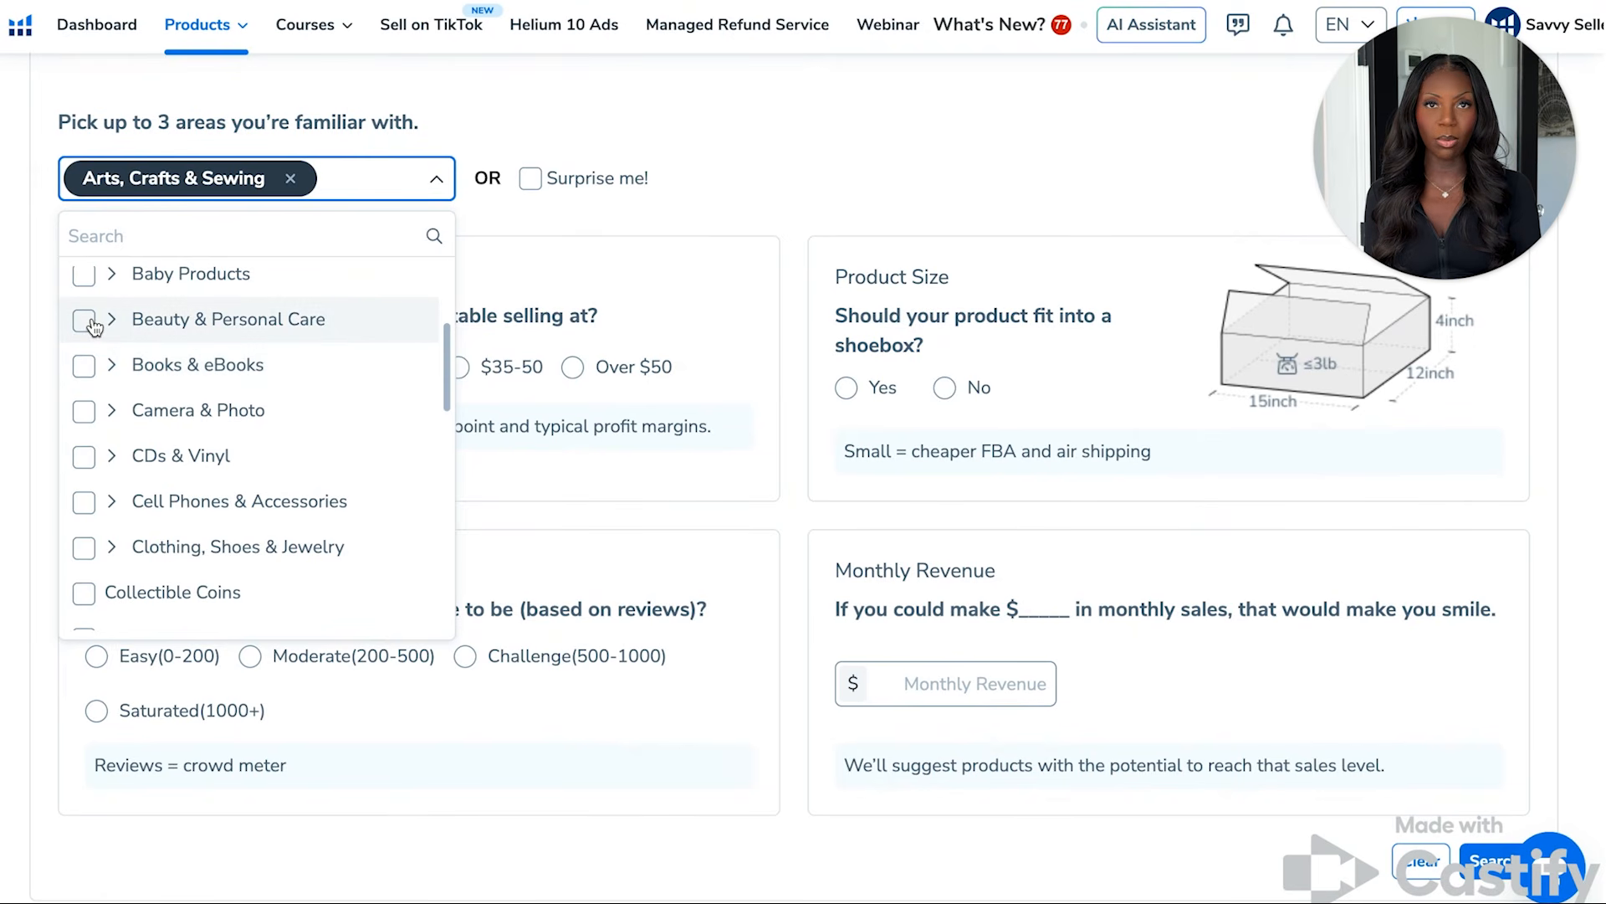
scroll(167, 469, "down", 4)
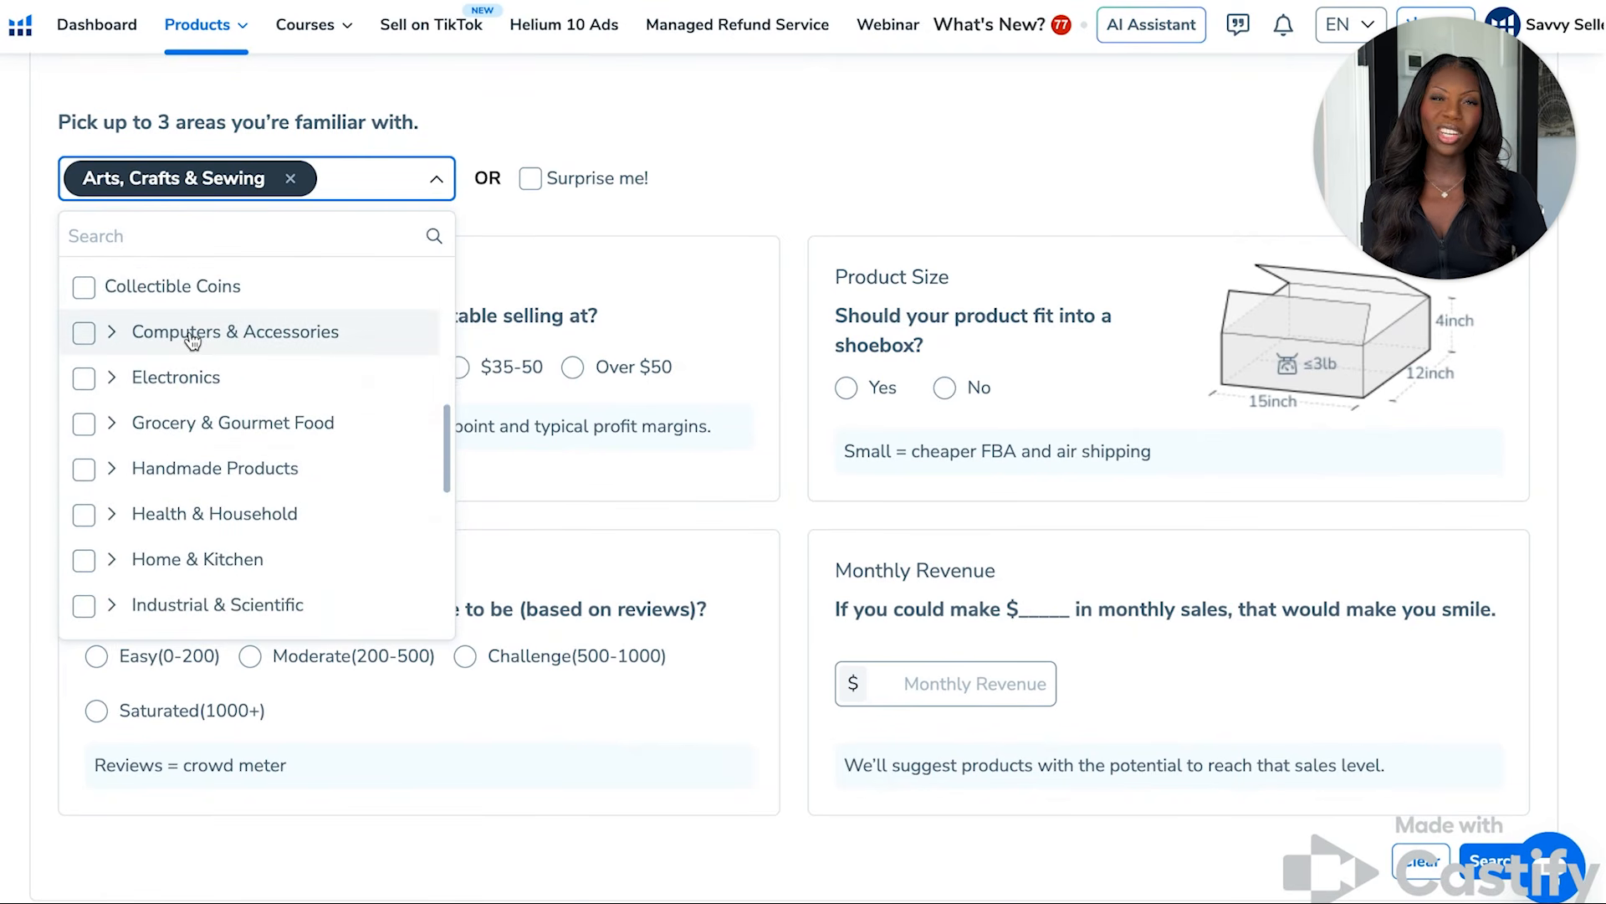
left_click(84, 335)
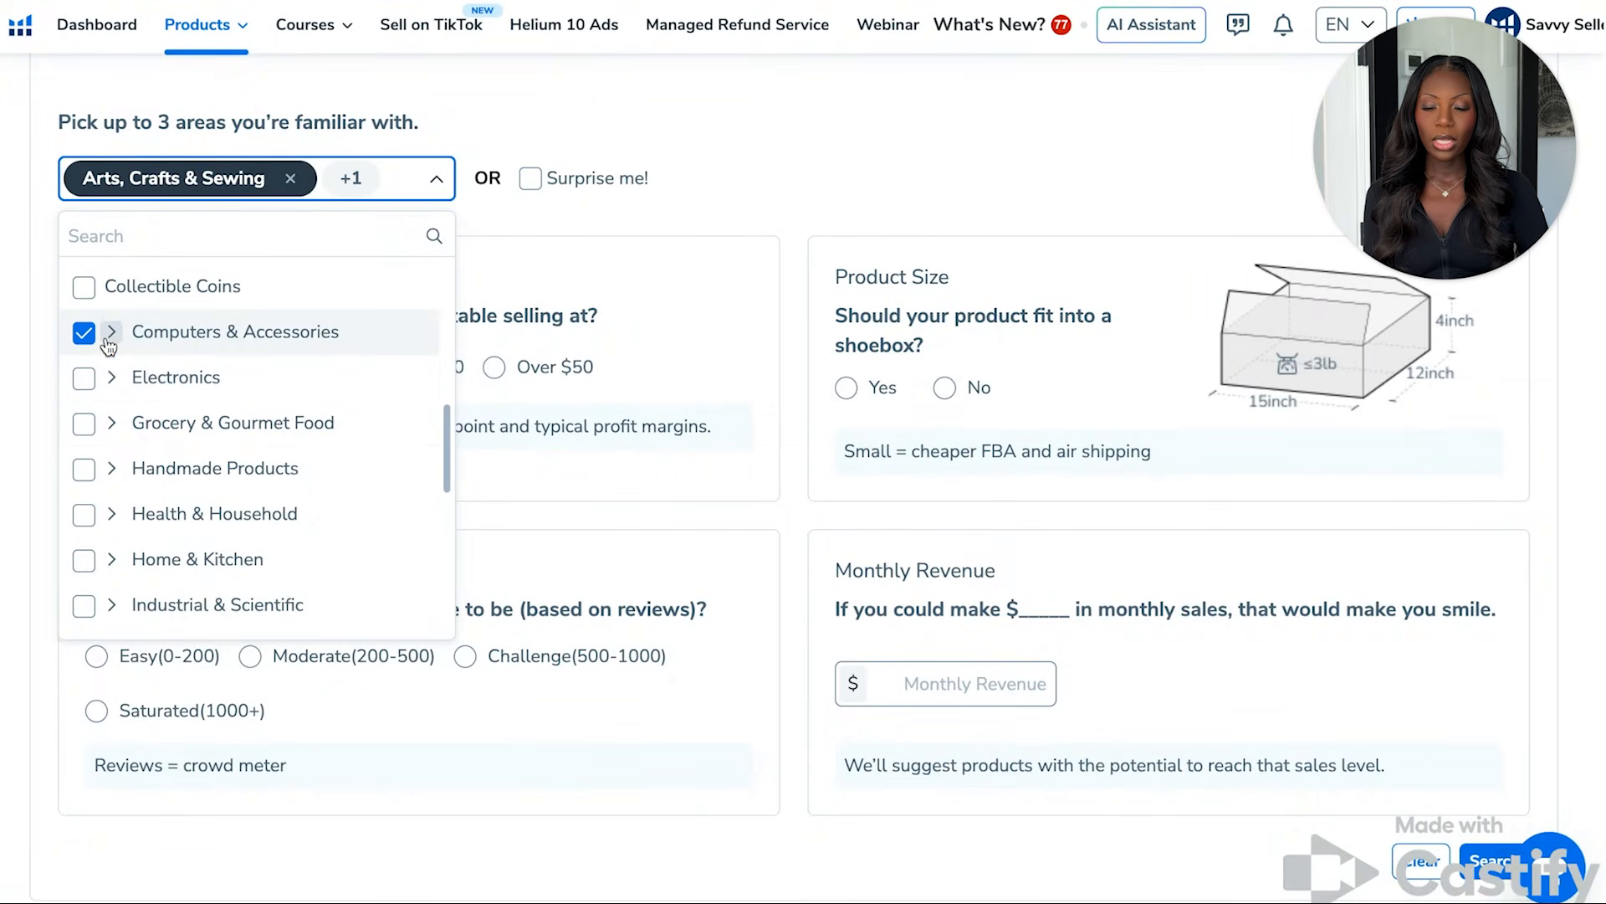
scroll(107, 469, "down", 2)
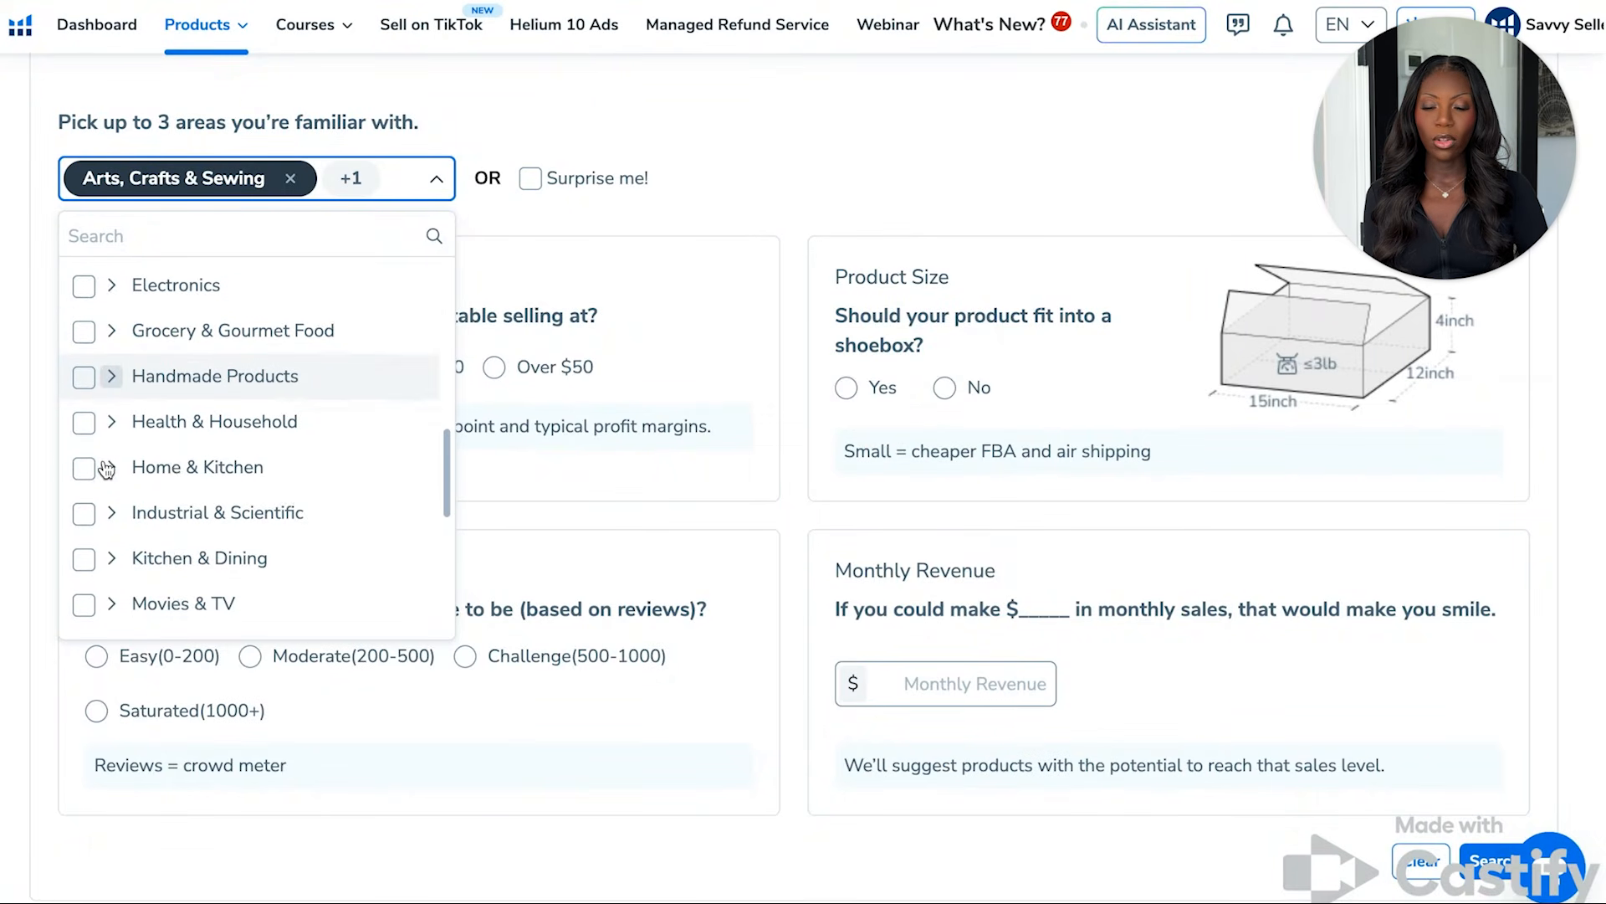
left_click(84, 470)
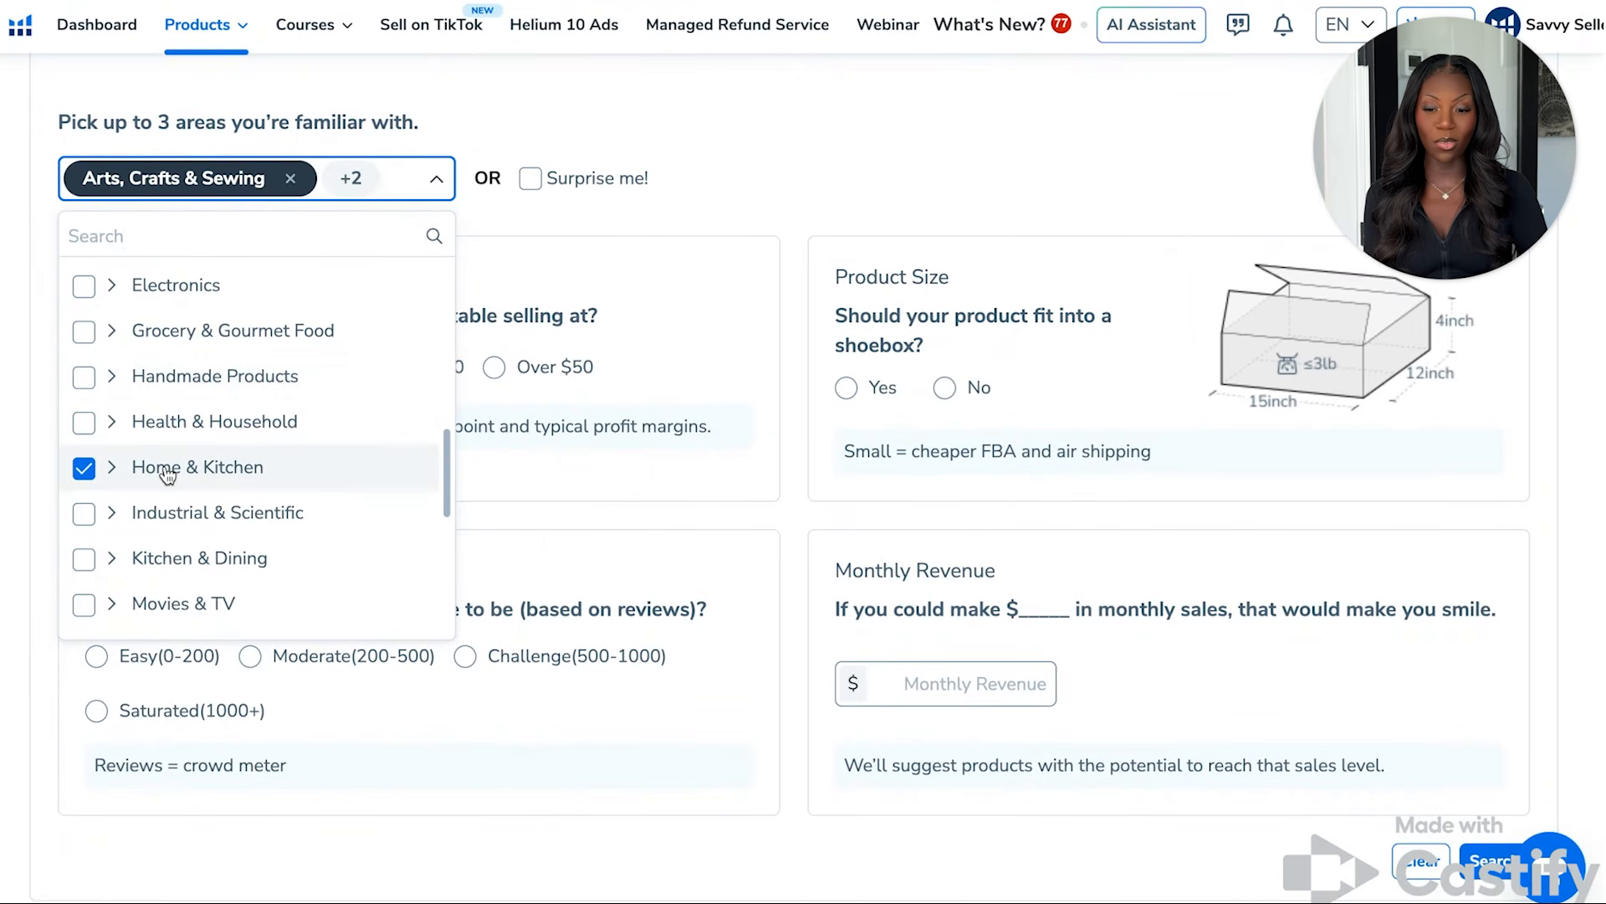
Step: Also select the categories Kitchen & Dining, Office Products, Patio, Lawn & Garden, Pet Supplies, and Sports & Outdoors
scroll(167, 474, "down", 3)
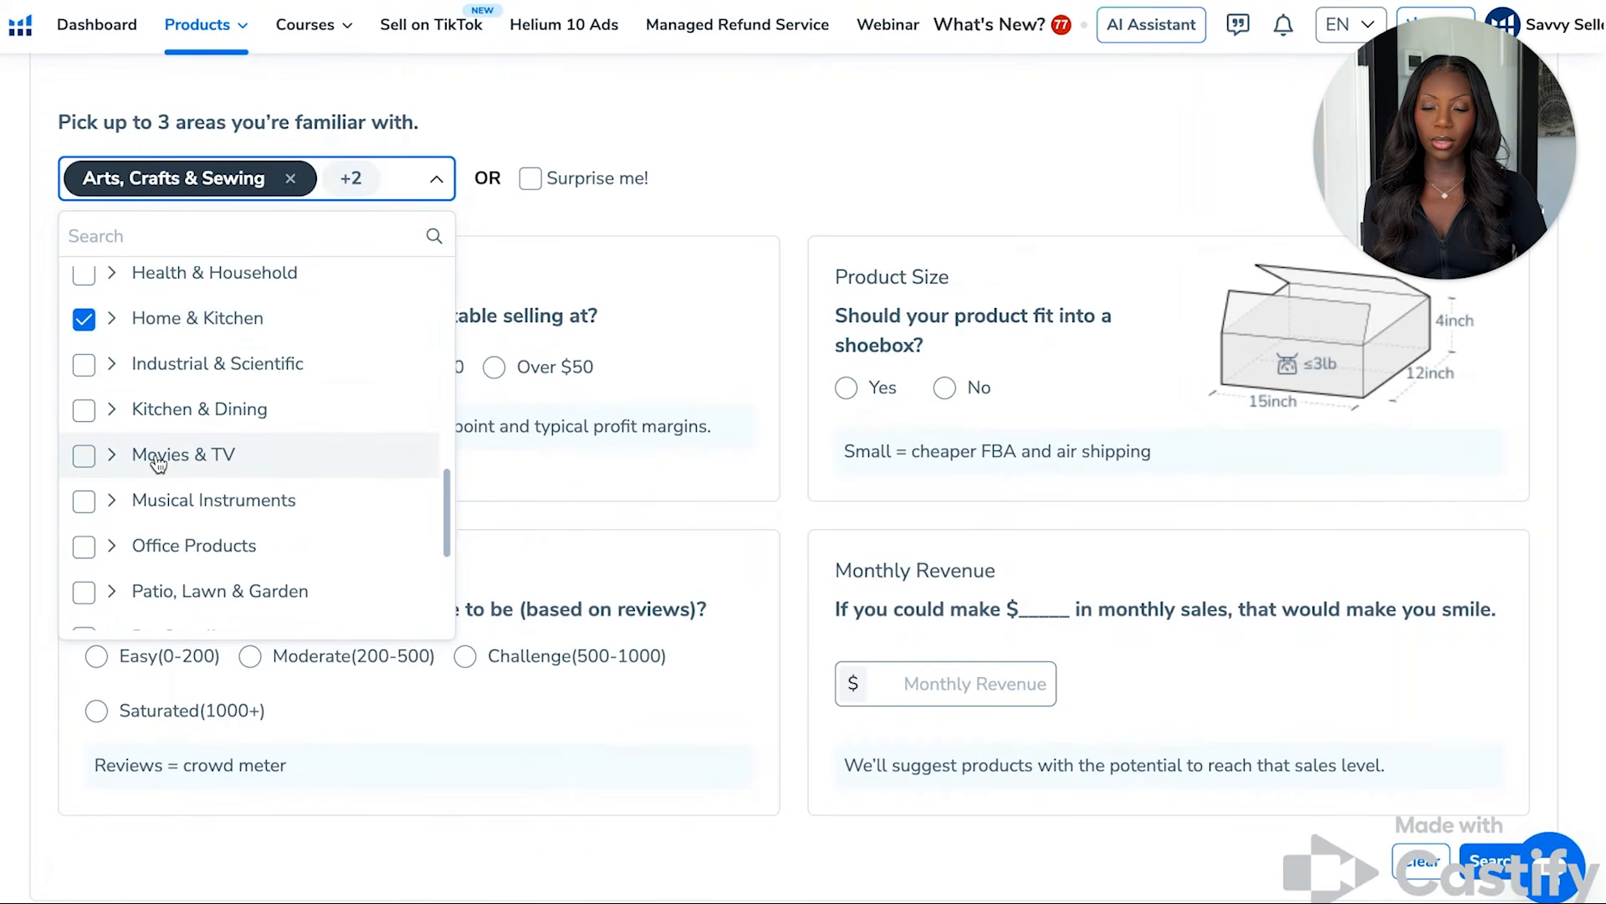
left_click(83, 409)
left_click(83, 545)
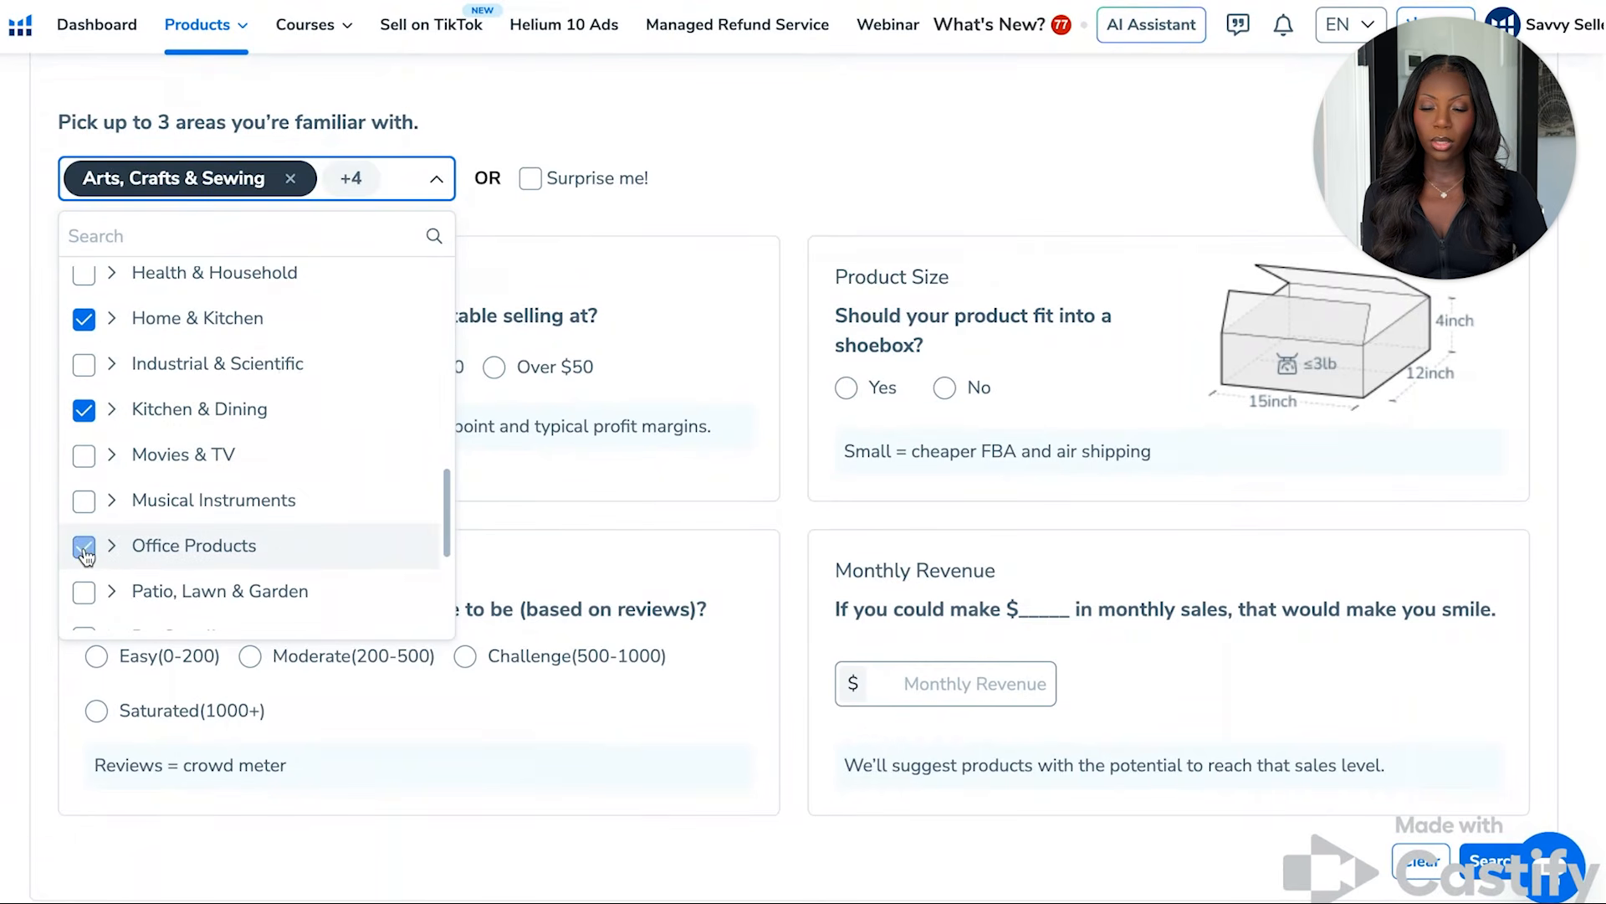
scroll(184, 545, "down", 3)
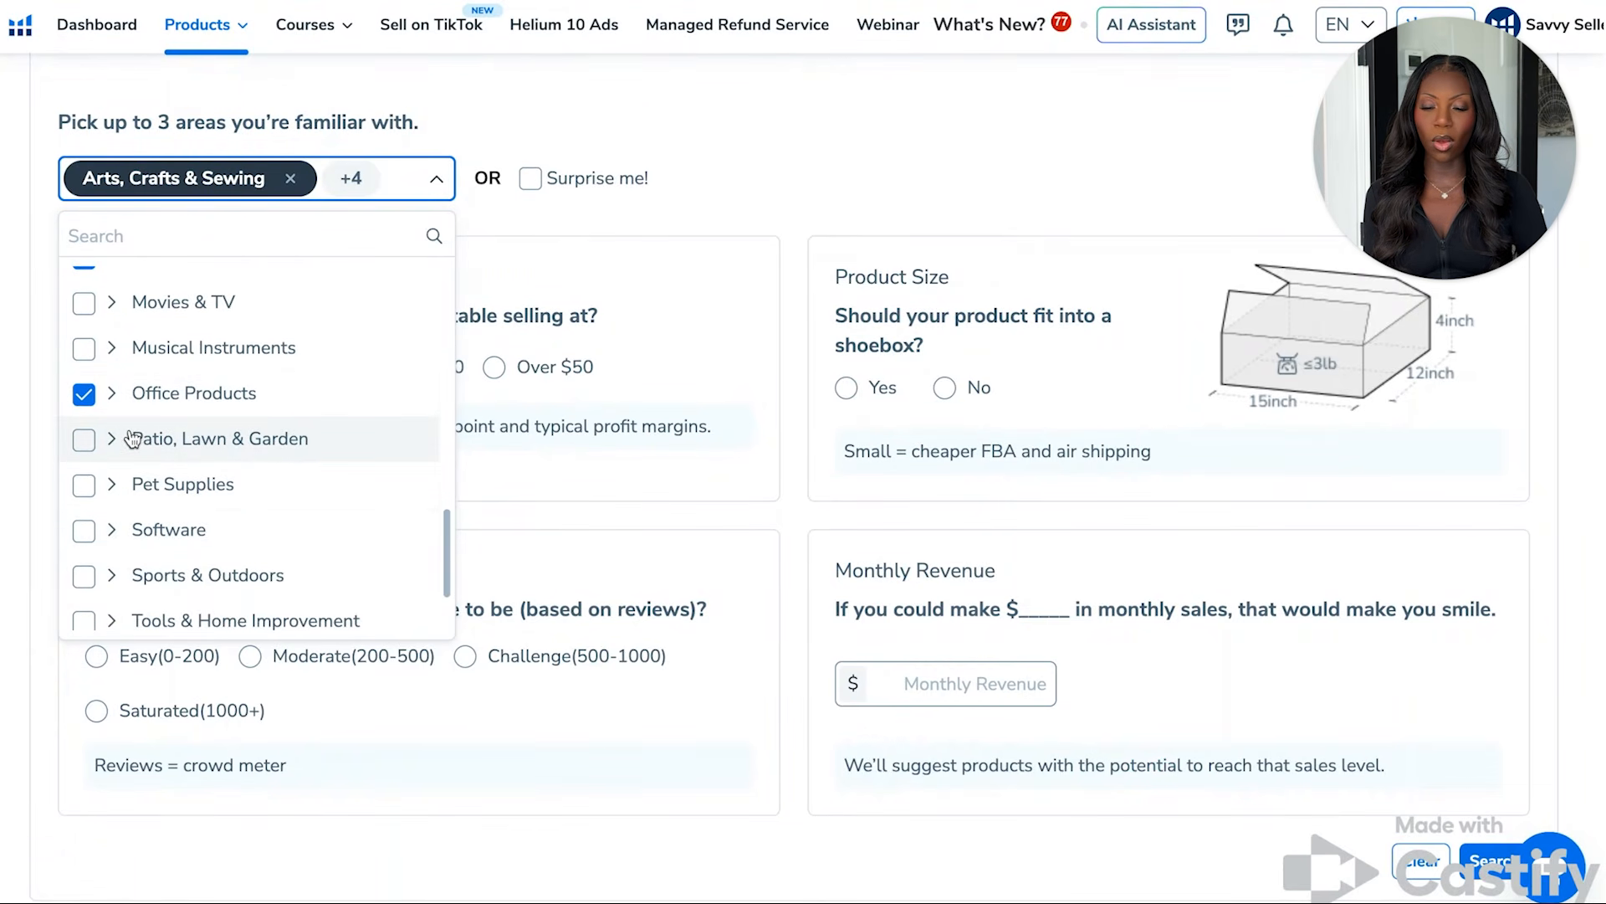
left_click(84, 440)
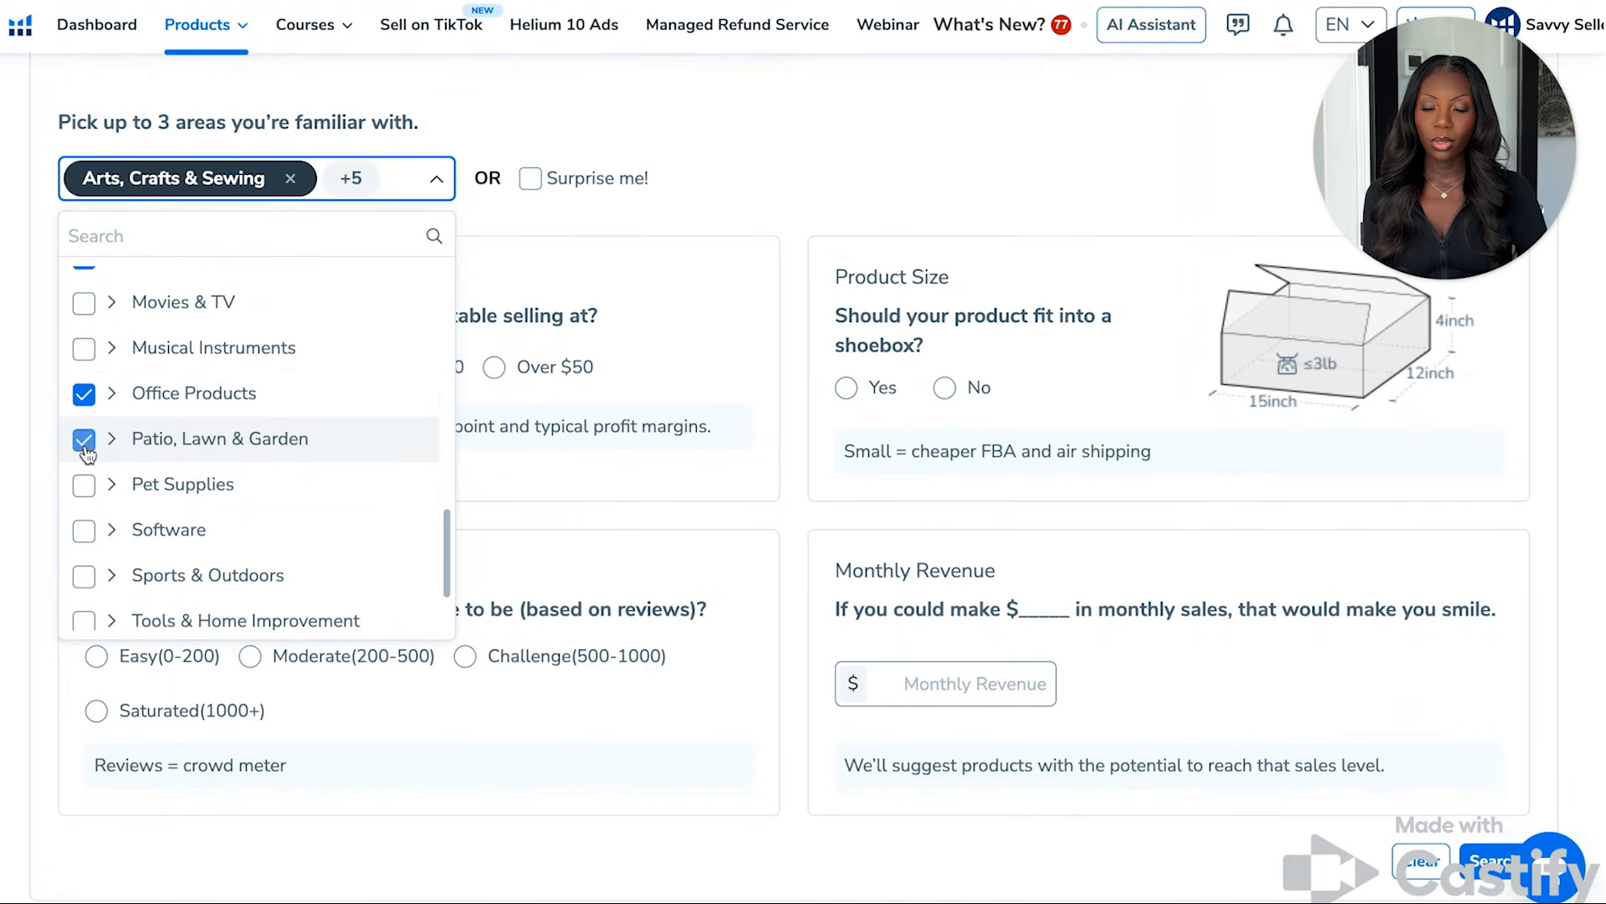
scroll(223, 560, "down", 2)
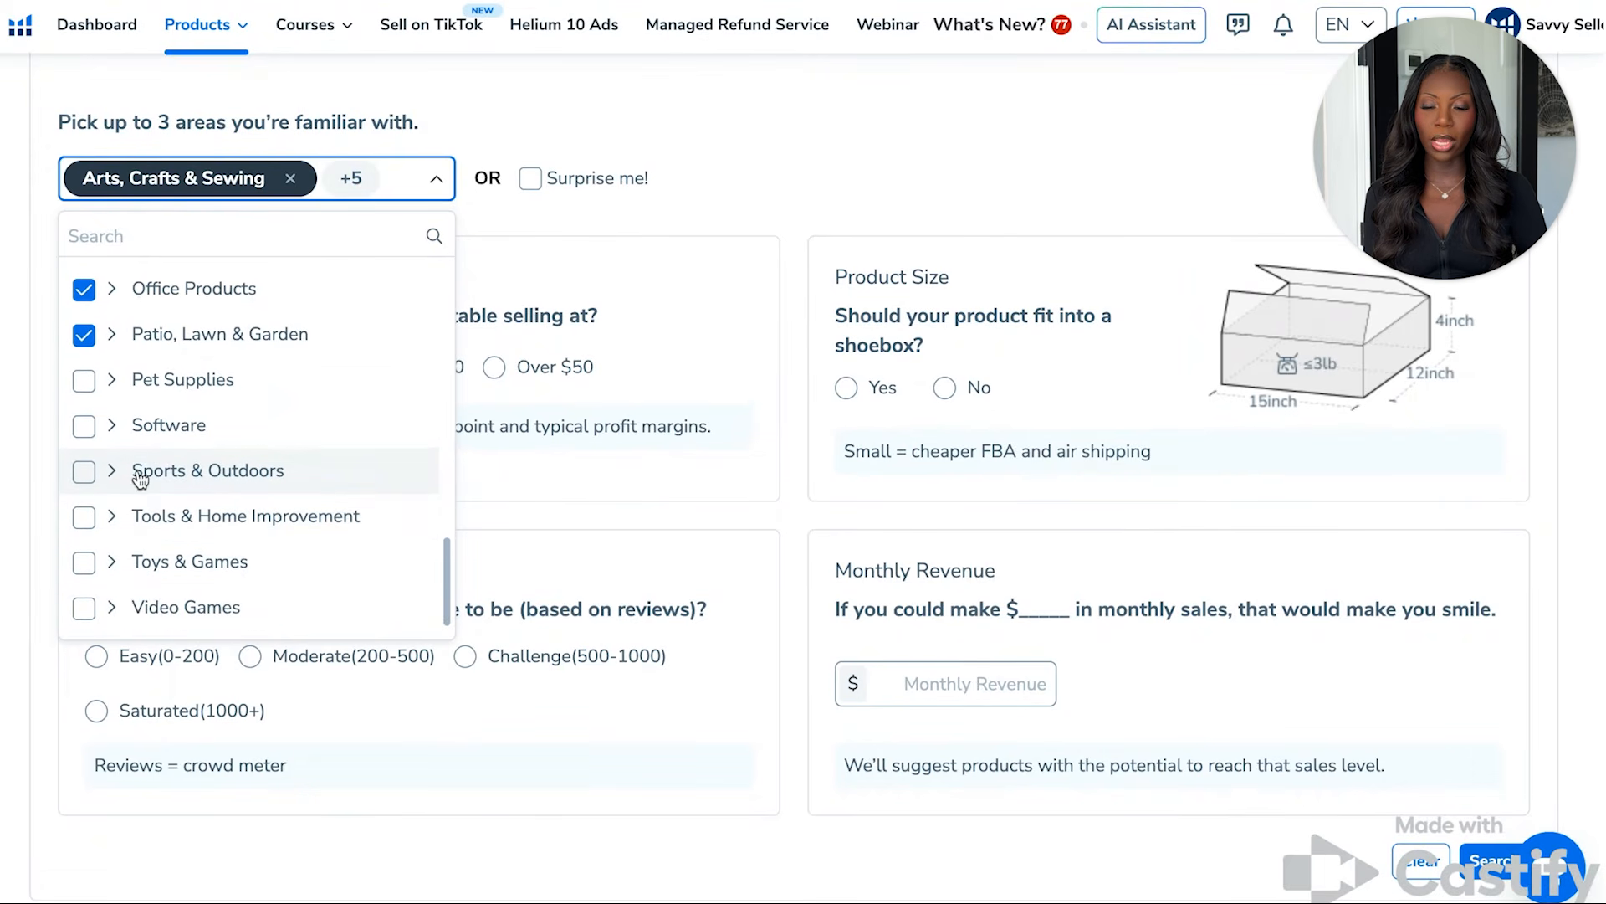
left_click(83, 384)
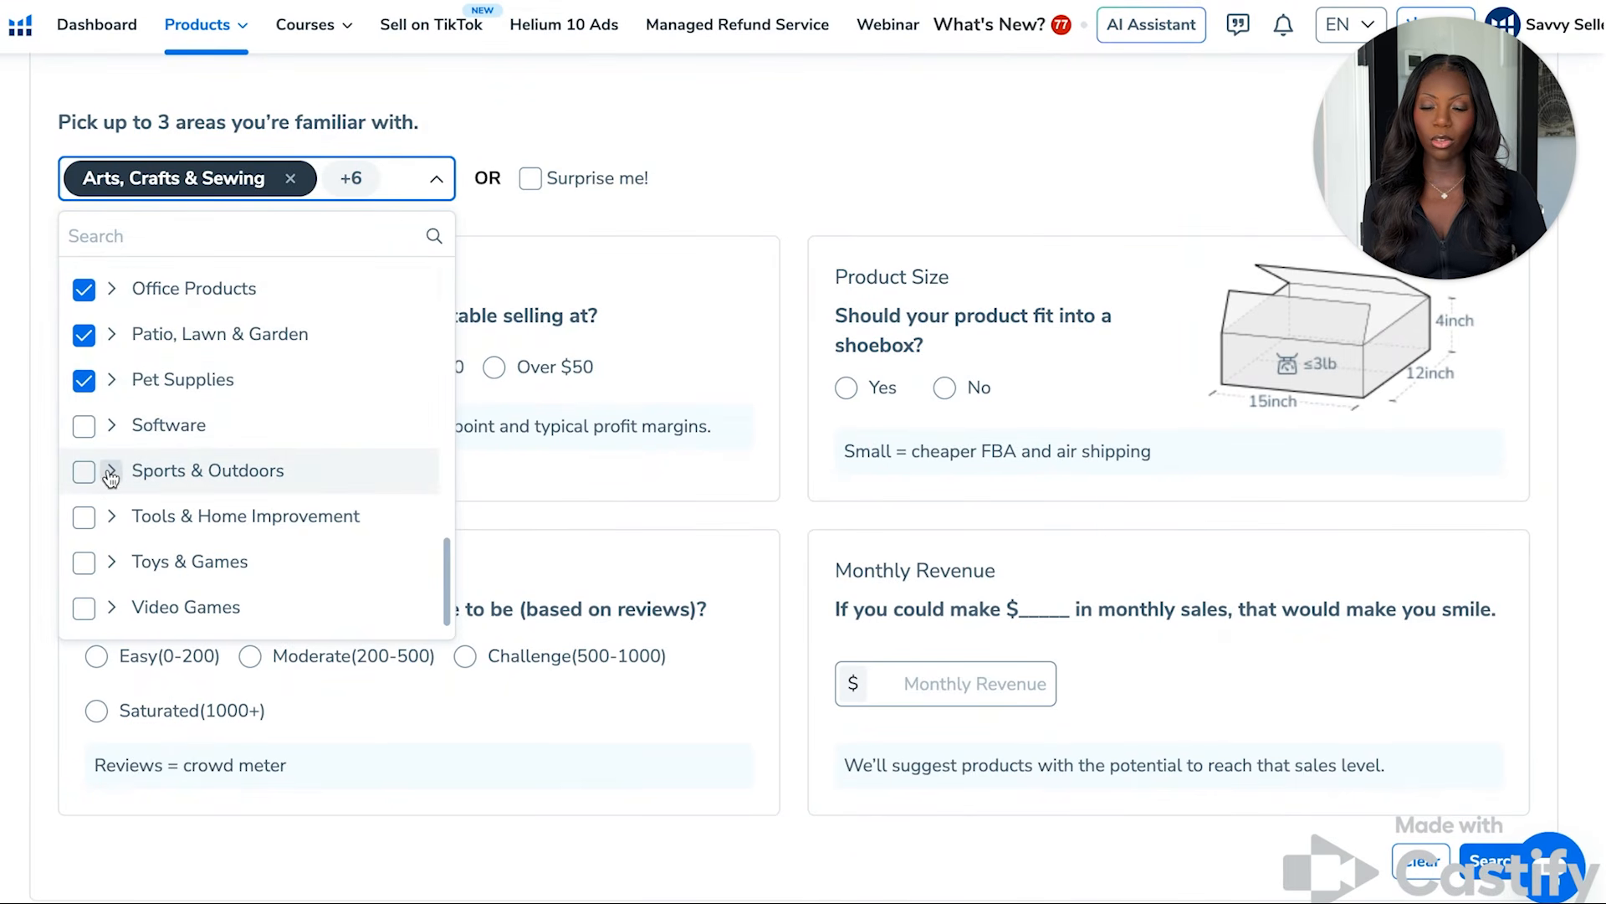
left_click(83, 474)
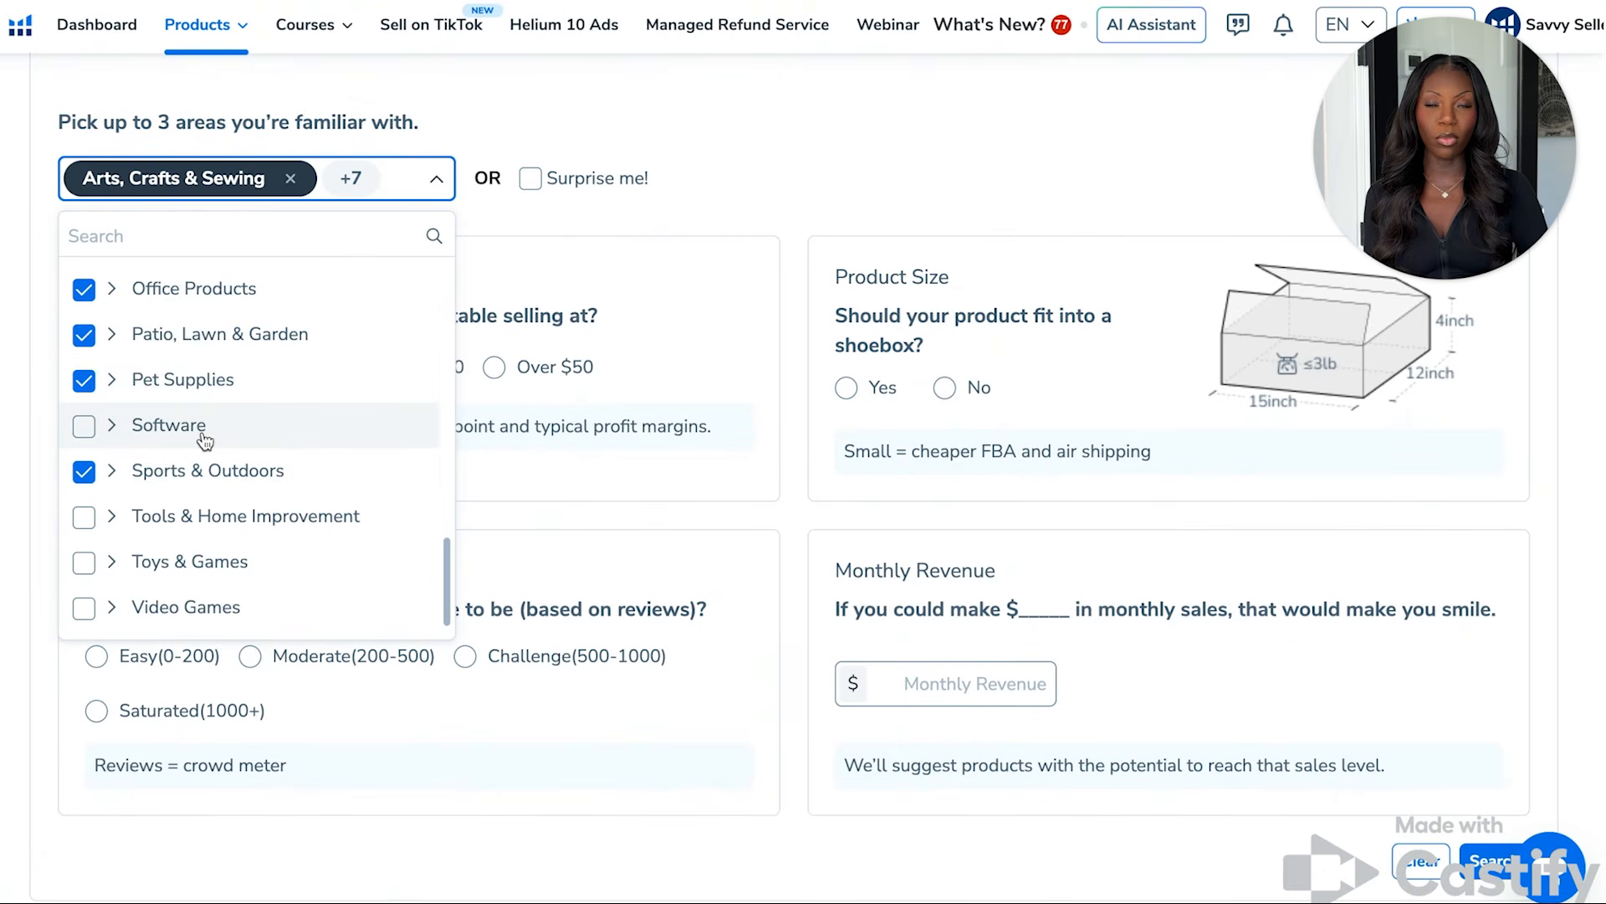
Step: Remove Computers & Accessories and Kitchen & Dining from the selected product categories
scroll(205, 441, "up", 10)
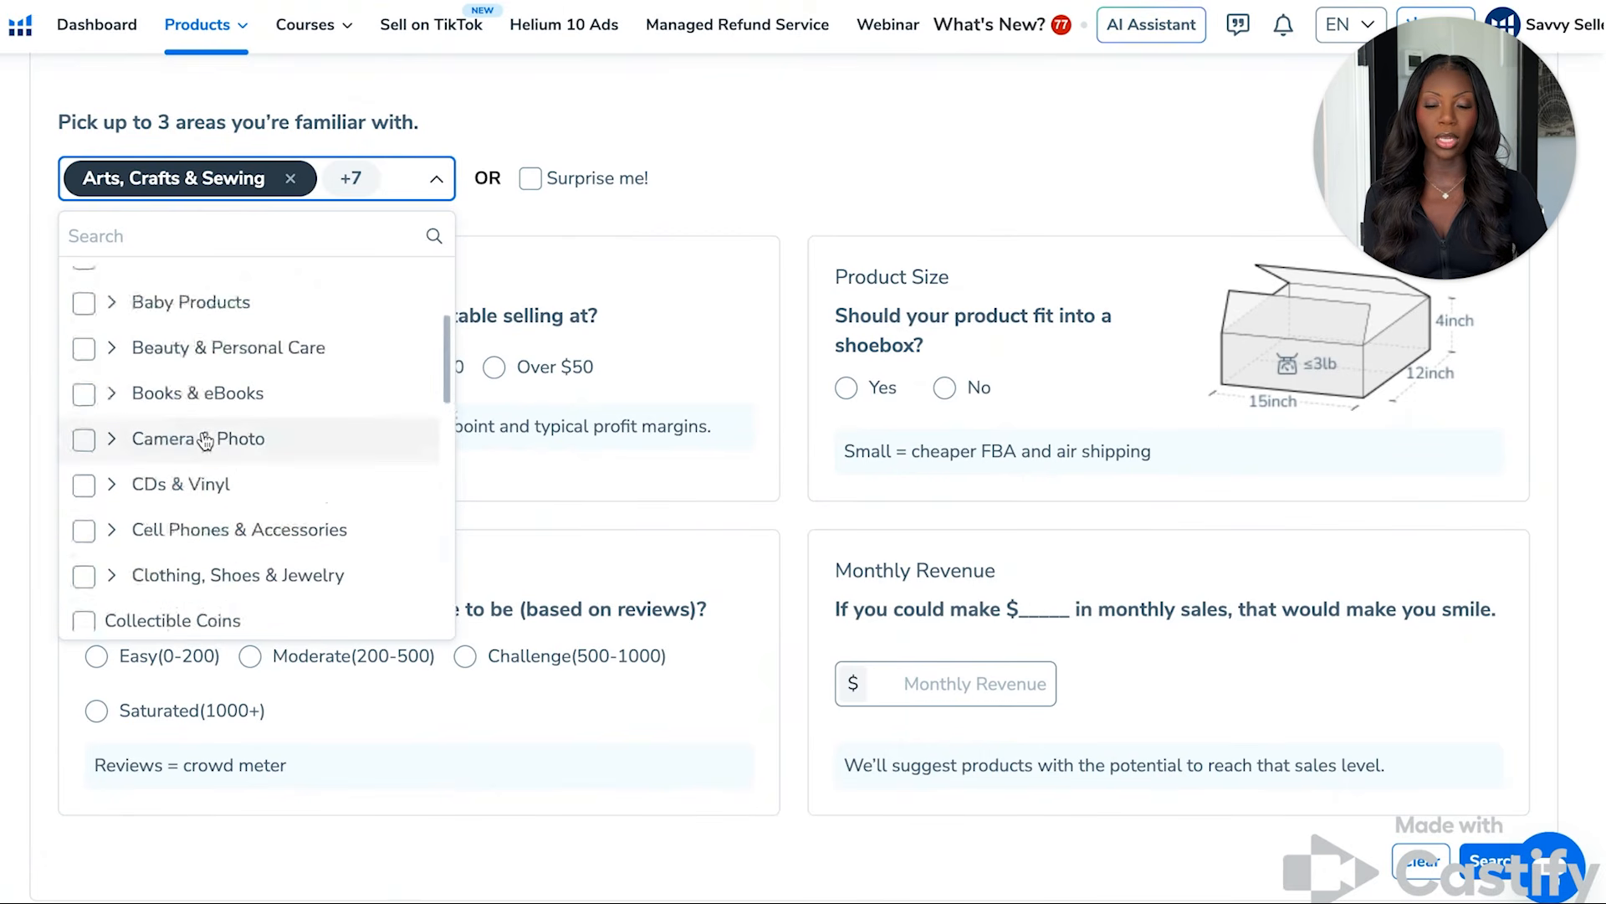
scroll(205, 441, "down", 6)
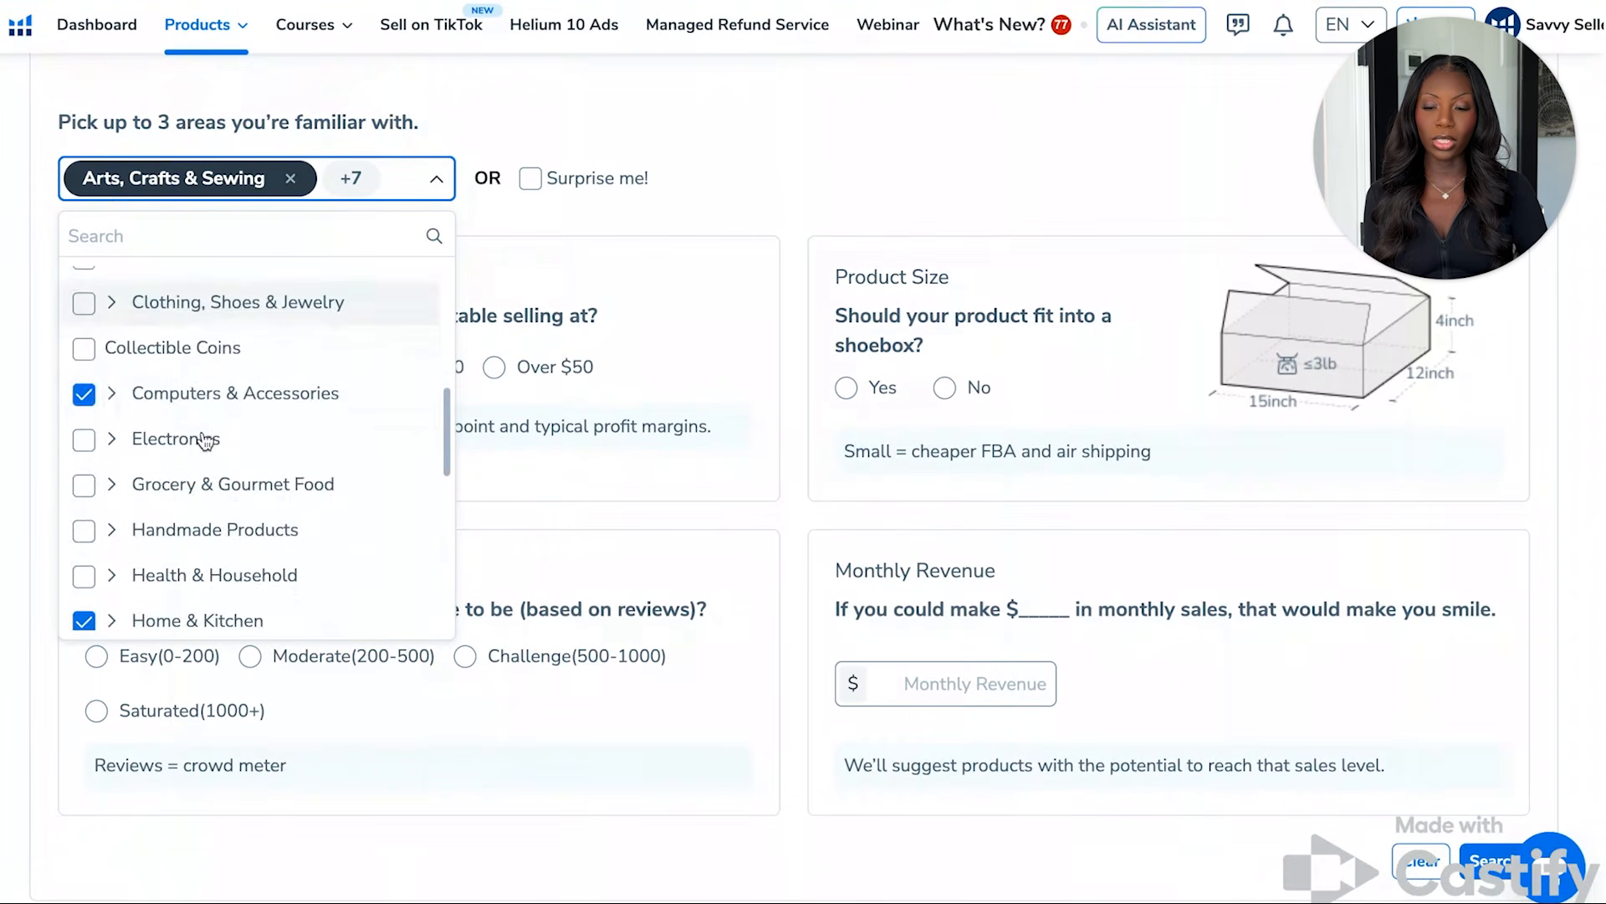
left_click(83, 393)
scroll(163, 495, "down", 2)
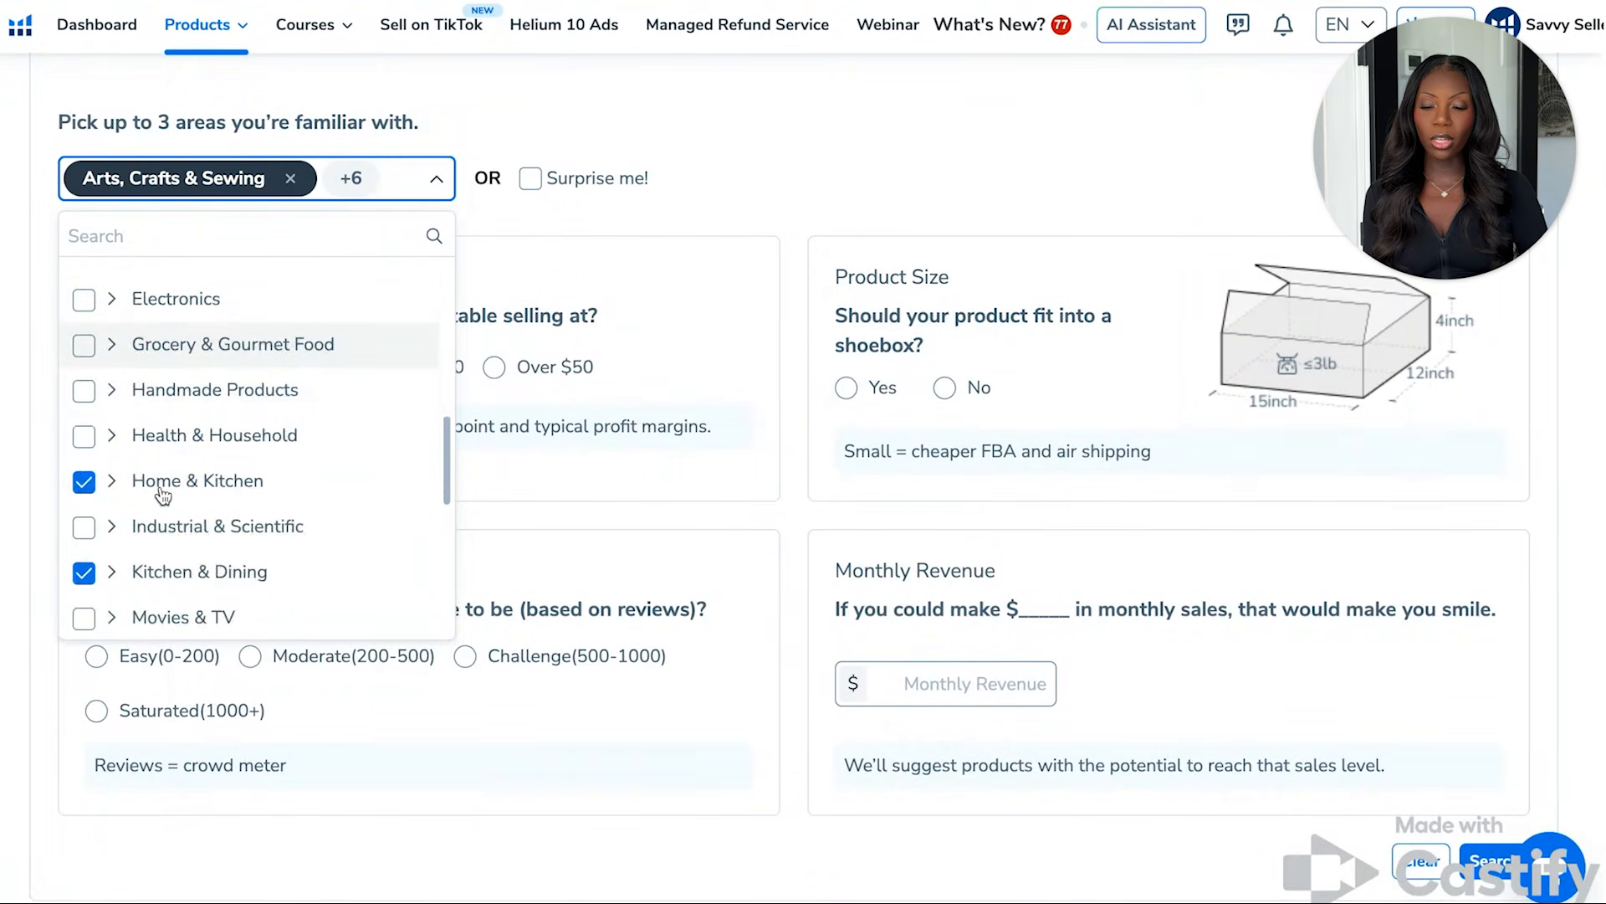
scroll(163, 495, "down", 1)
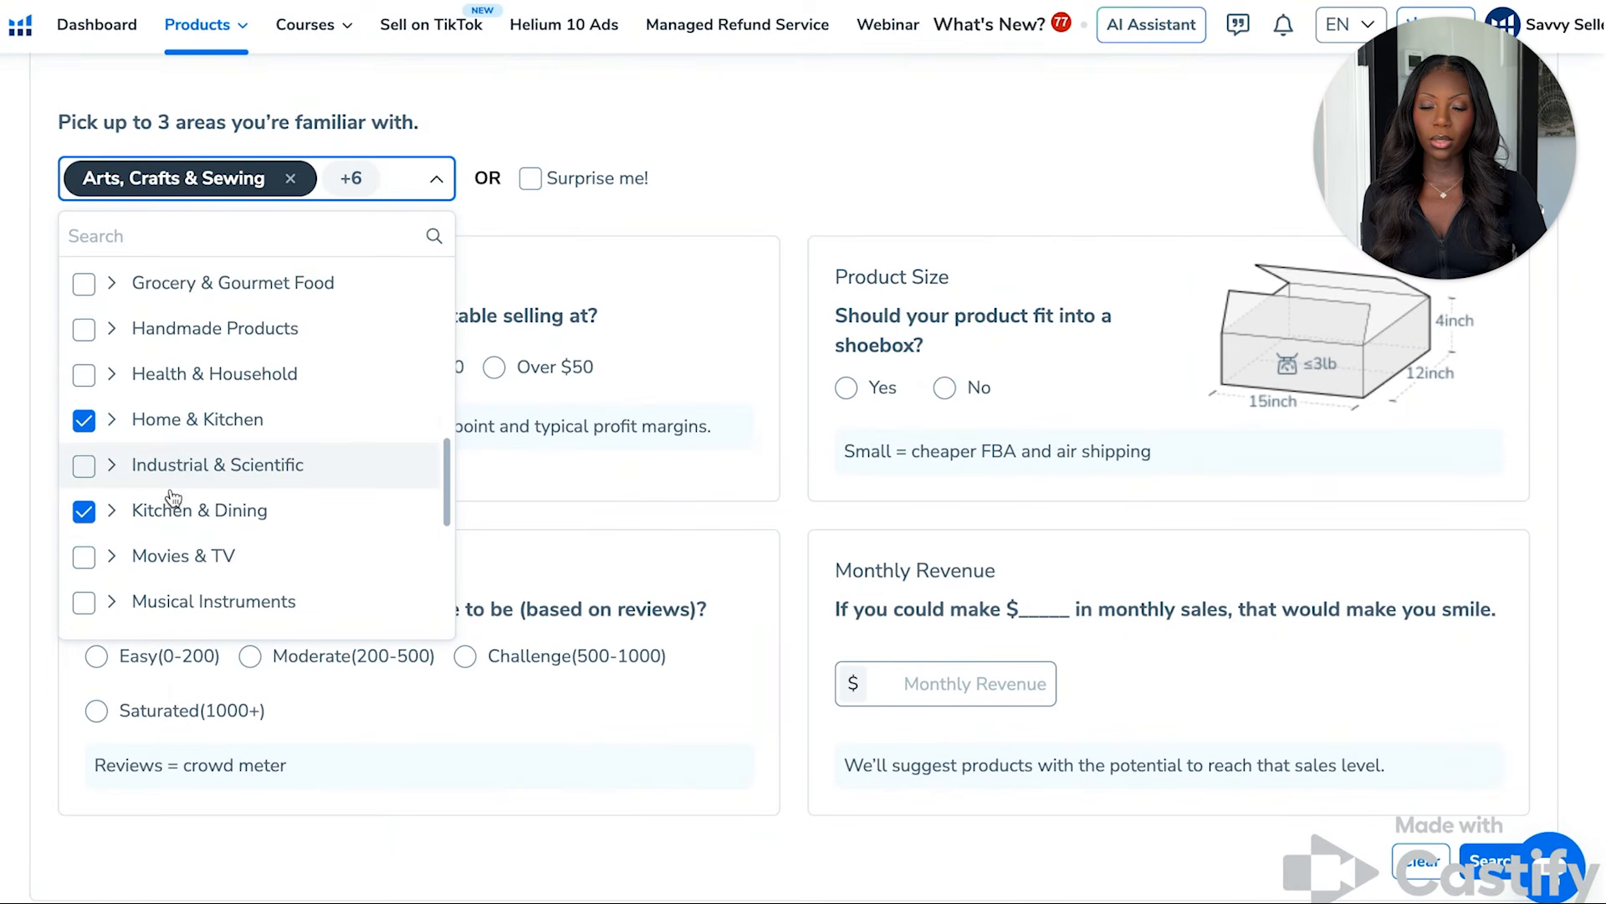
scroll(159, 493, "down", 3)
scroll(122, 353, "up", 1)
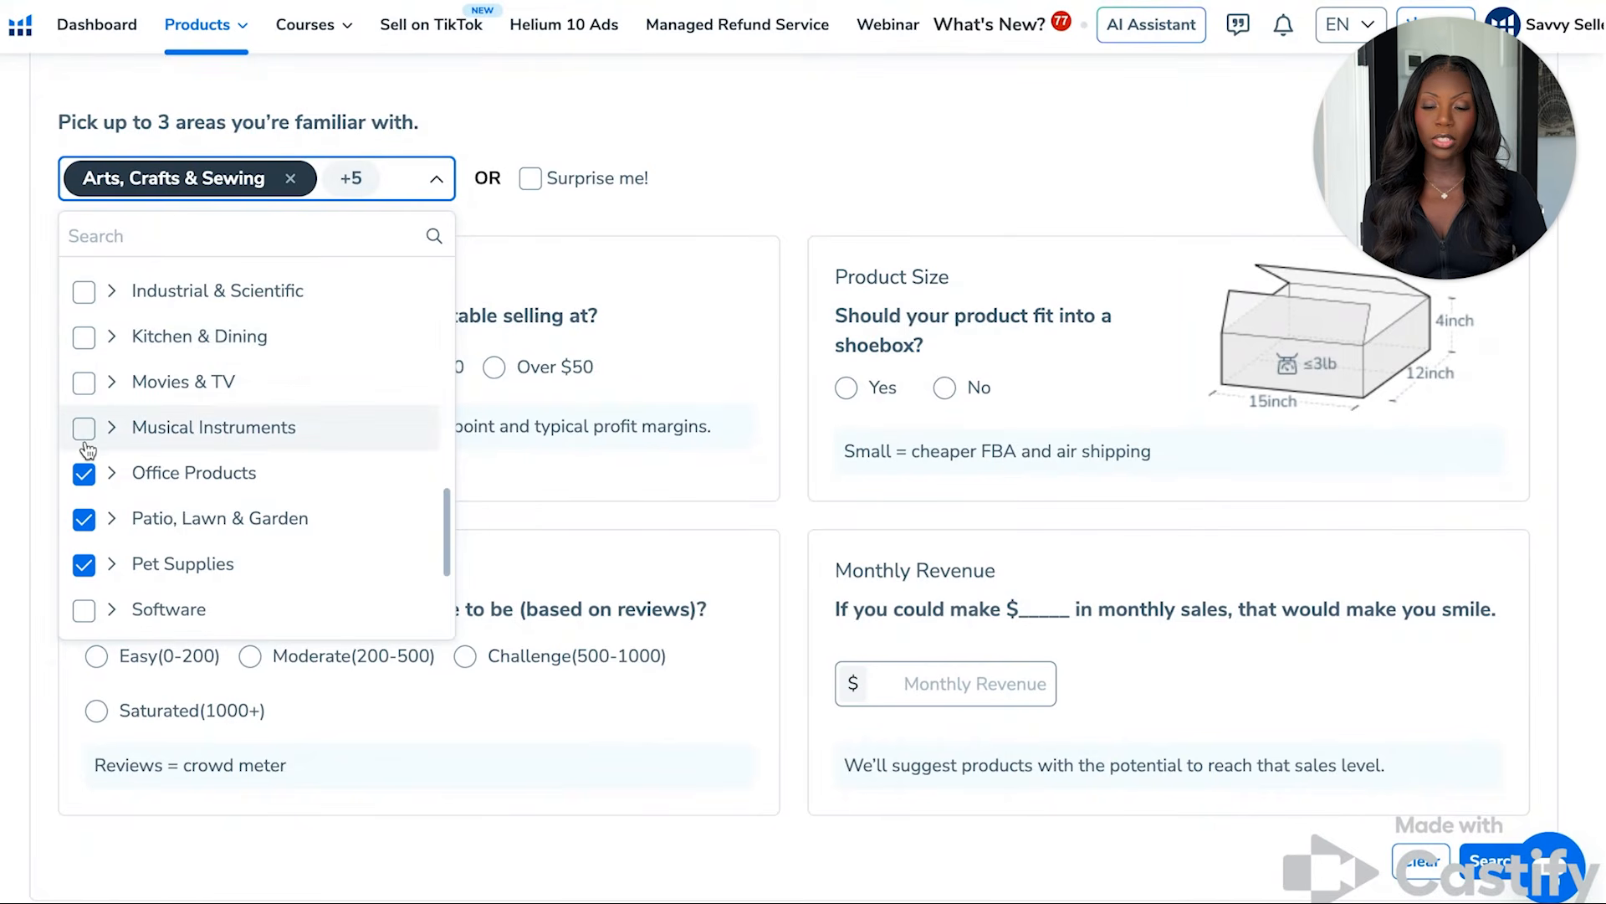
Step: Deselect the Patio, Lawn & Garden and Sports & Outdoors categories
left_click(84, 519)
scroll(167, 544, "down", 3)
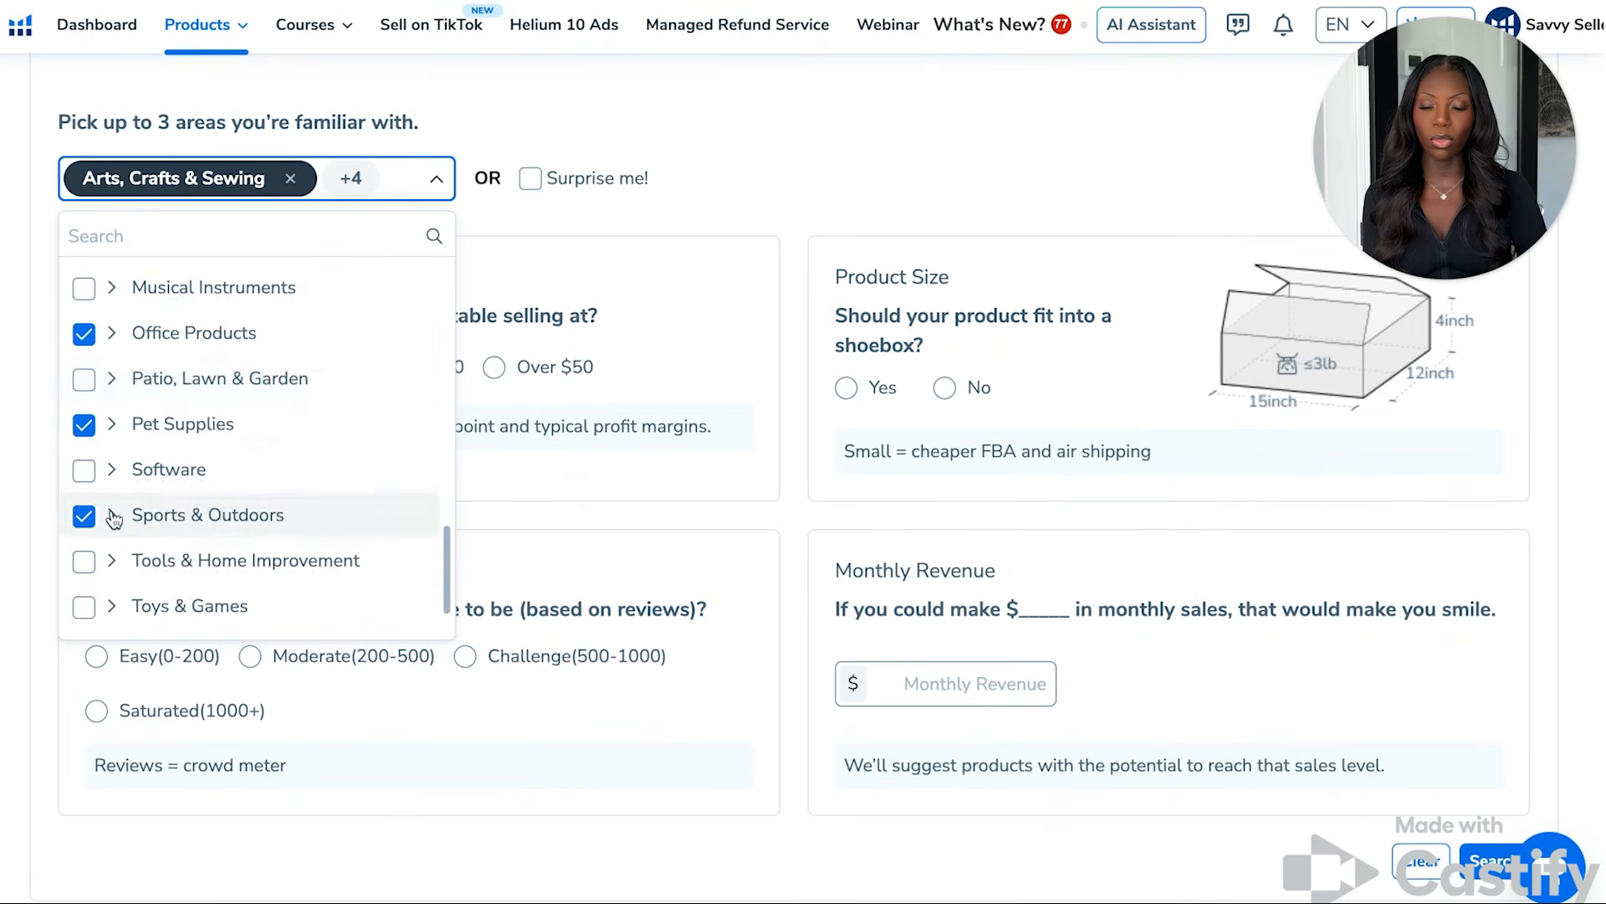
left_click(84, 515)
scroll(161, 373, "up", 6)
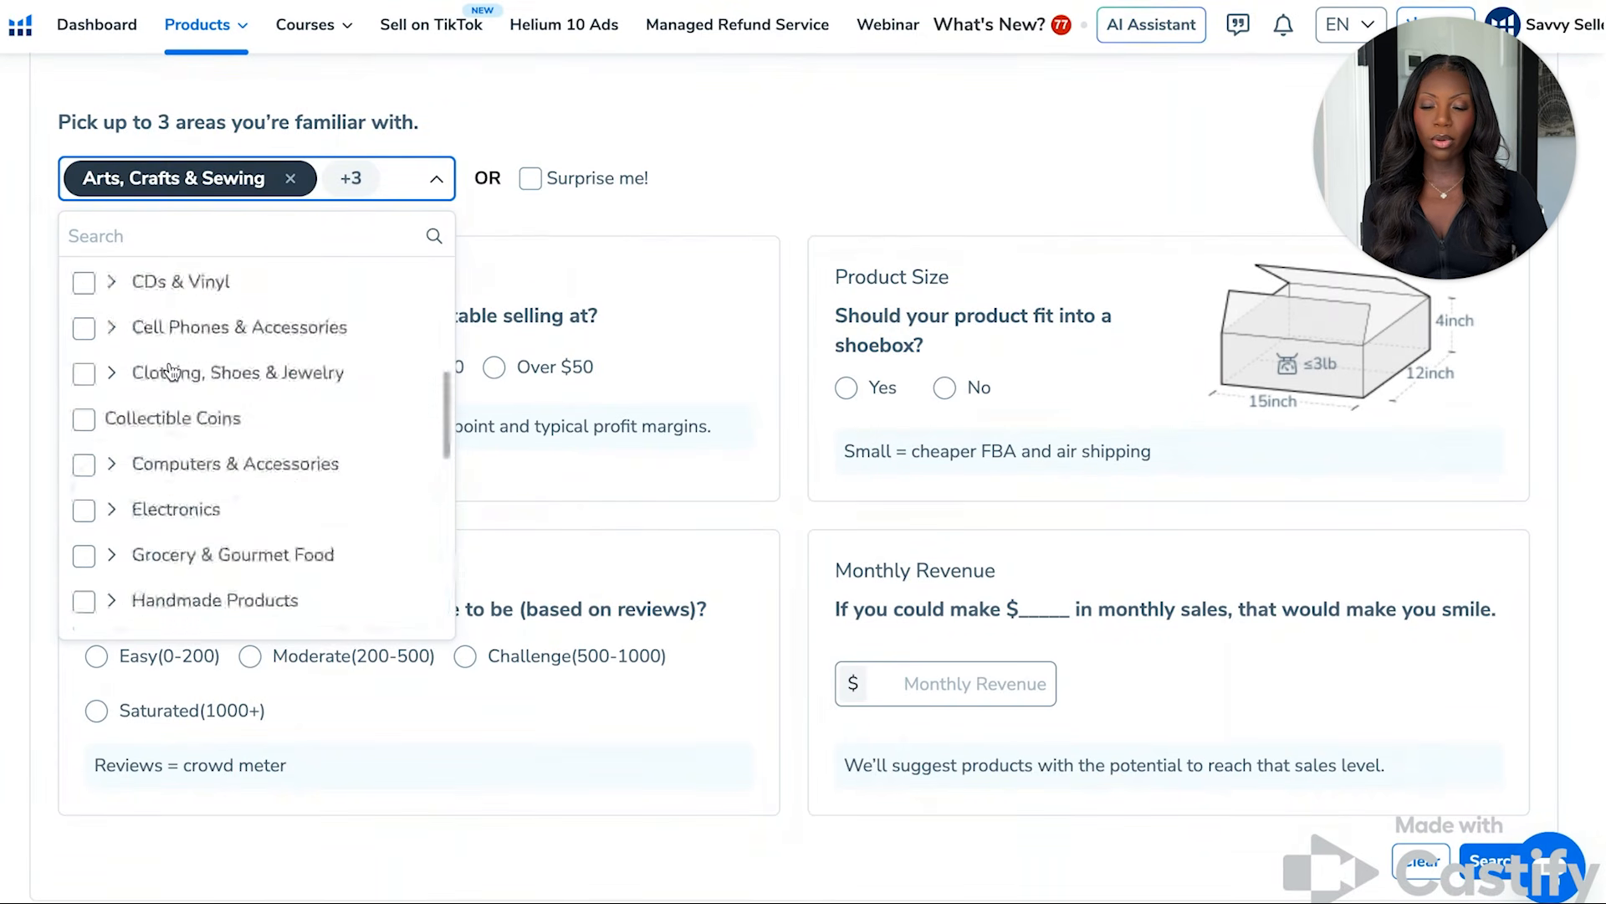
scroll(170, 372, "up", 4)
scroll(170, 372, "down", 7)
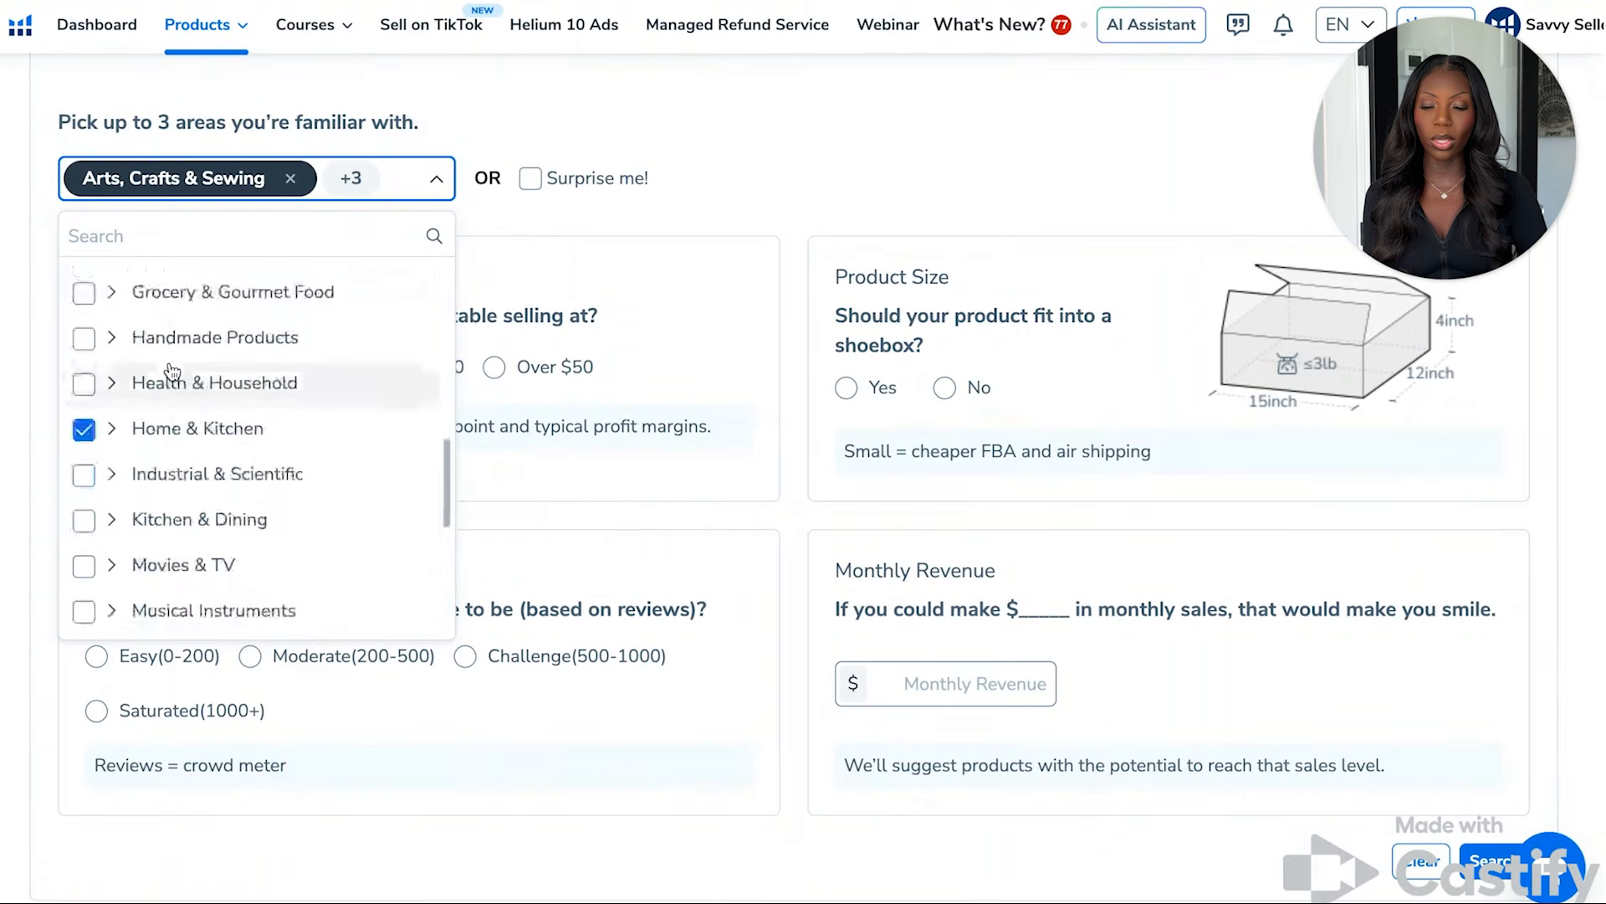
Step: Remove Office Products from the selected product categories and close the category list
scroll(170, 374, "down", 2)
left_click(240, 511)
scroll(241, 512, "up", 3)
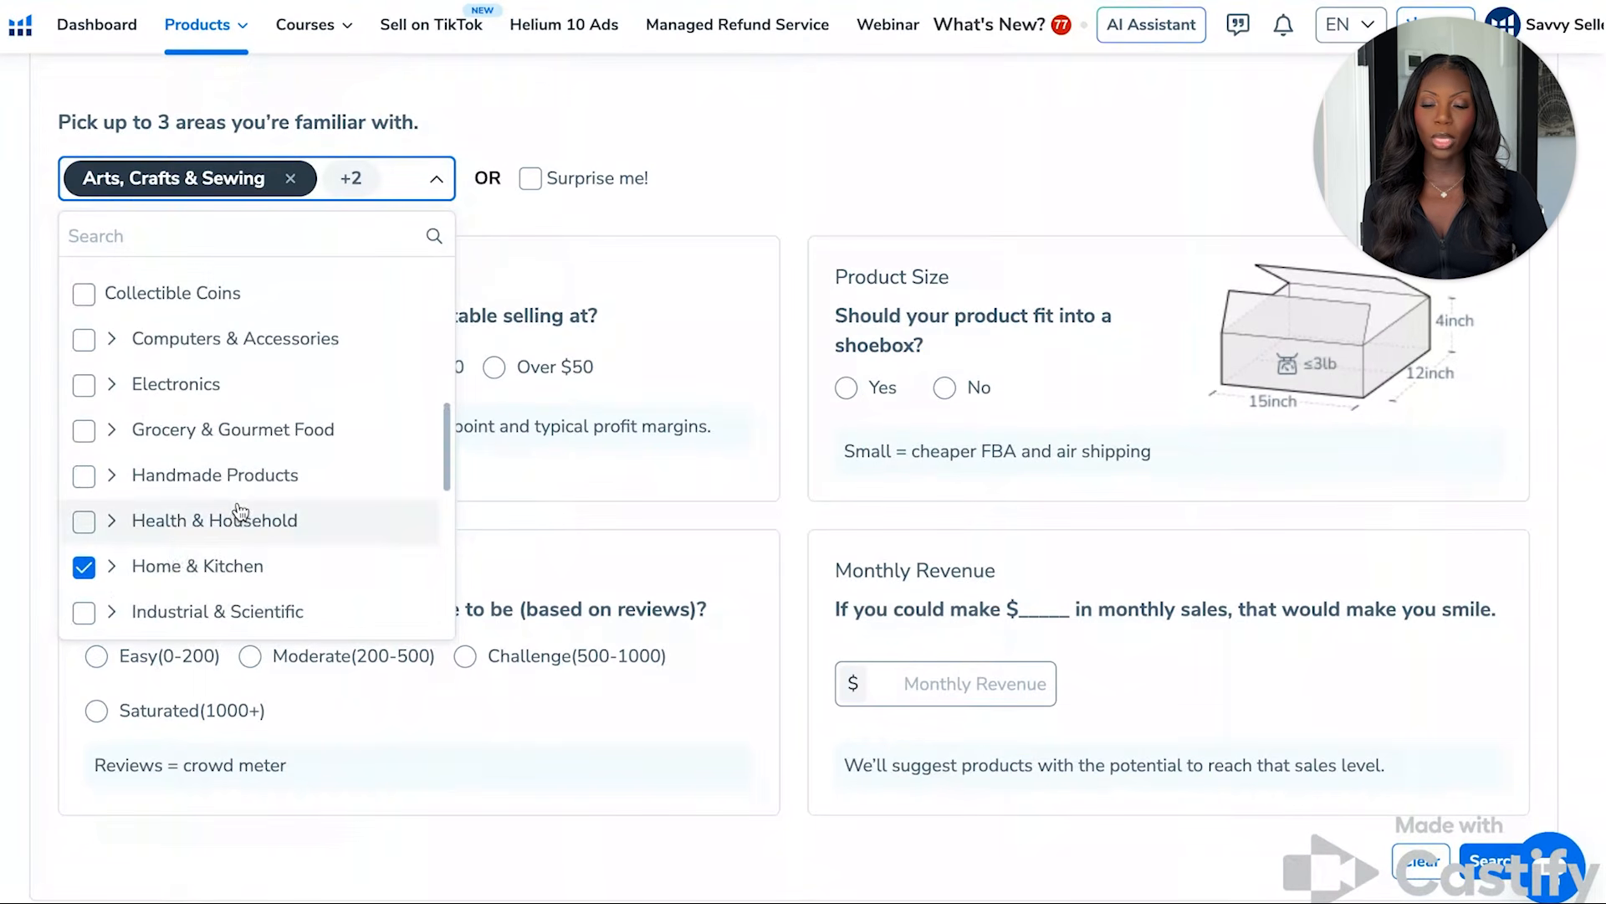
scroll(243, 512, "up", 5)
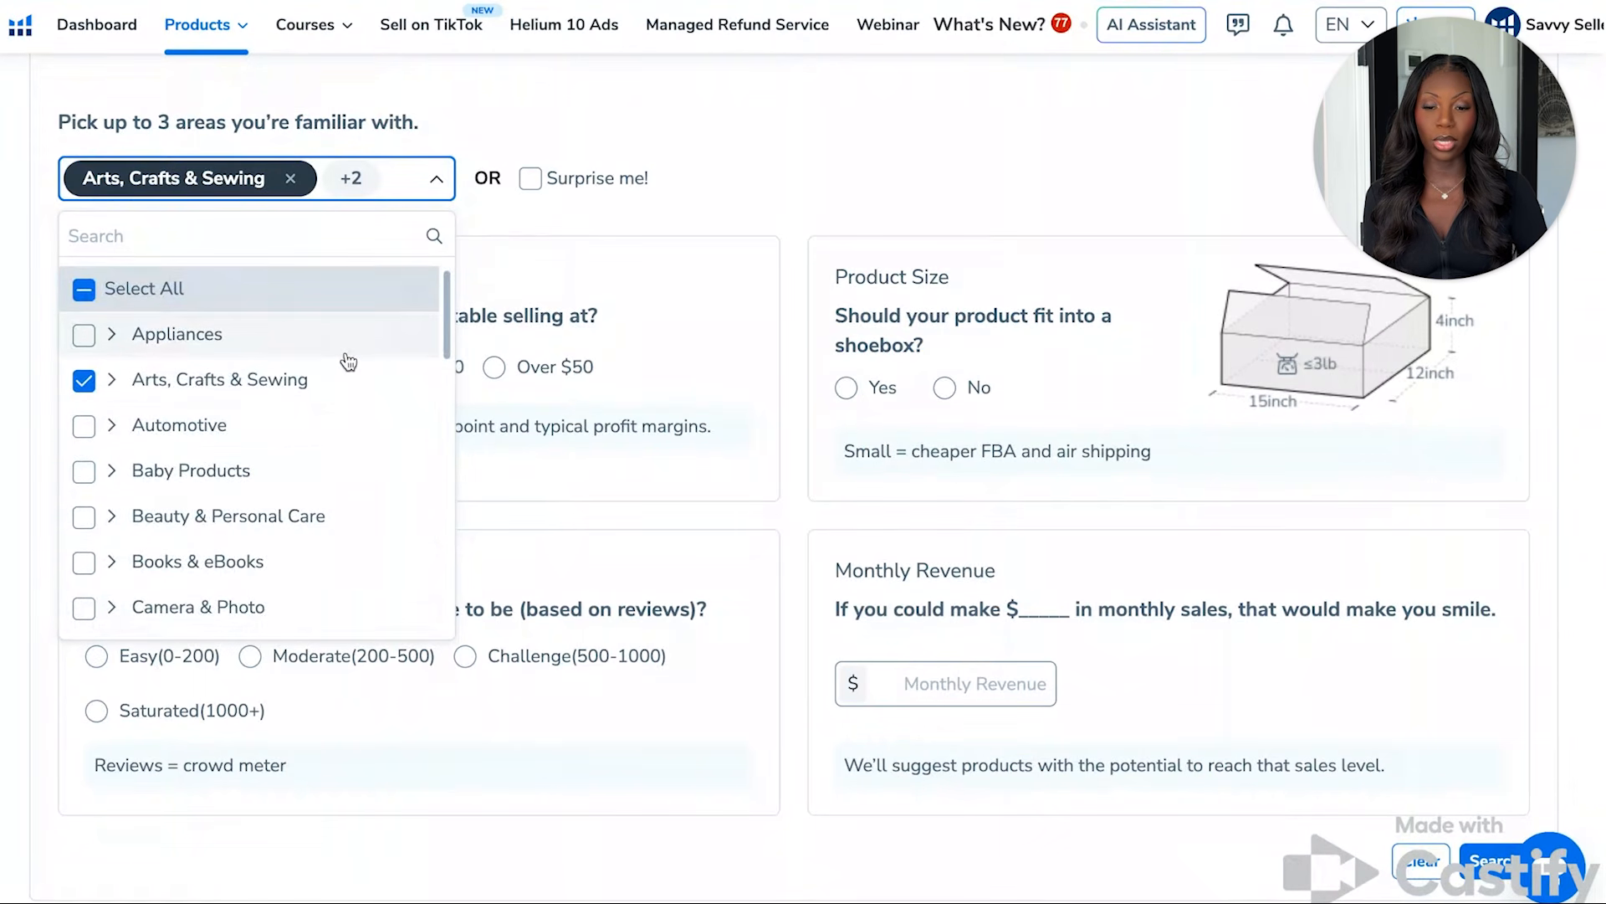
left_click(828, 191)
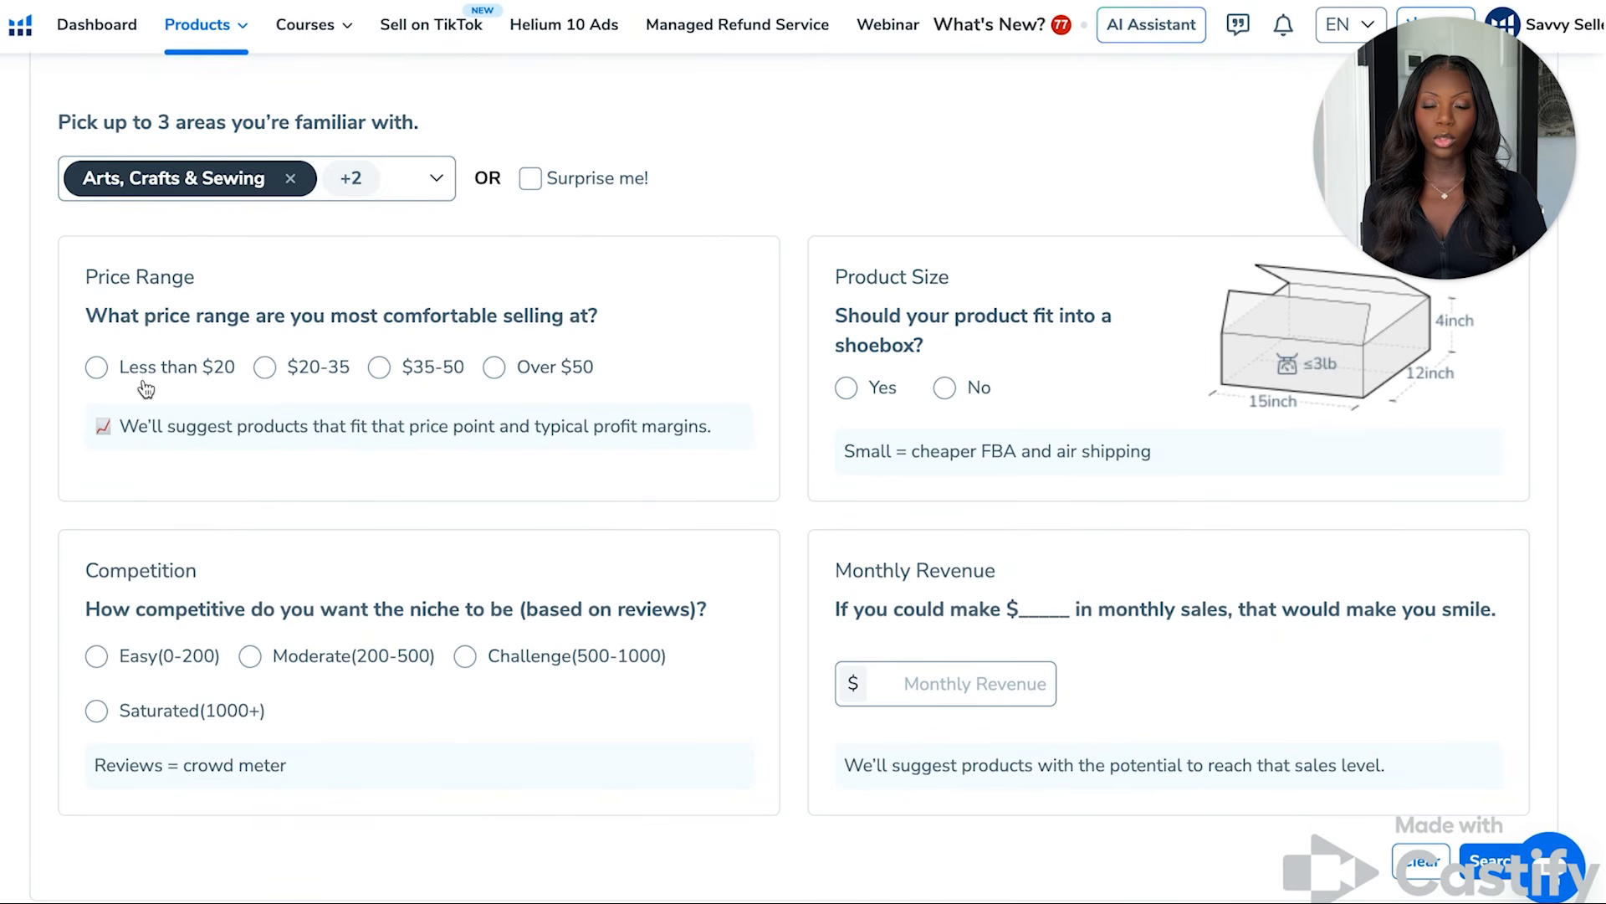
Step: Choose the $20-35 price range, a product that fits into a shoebox, and Easy (0-200) competition
left_click(265, 369)
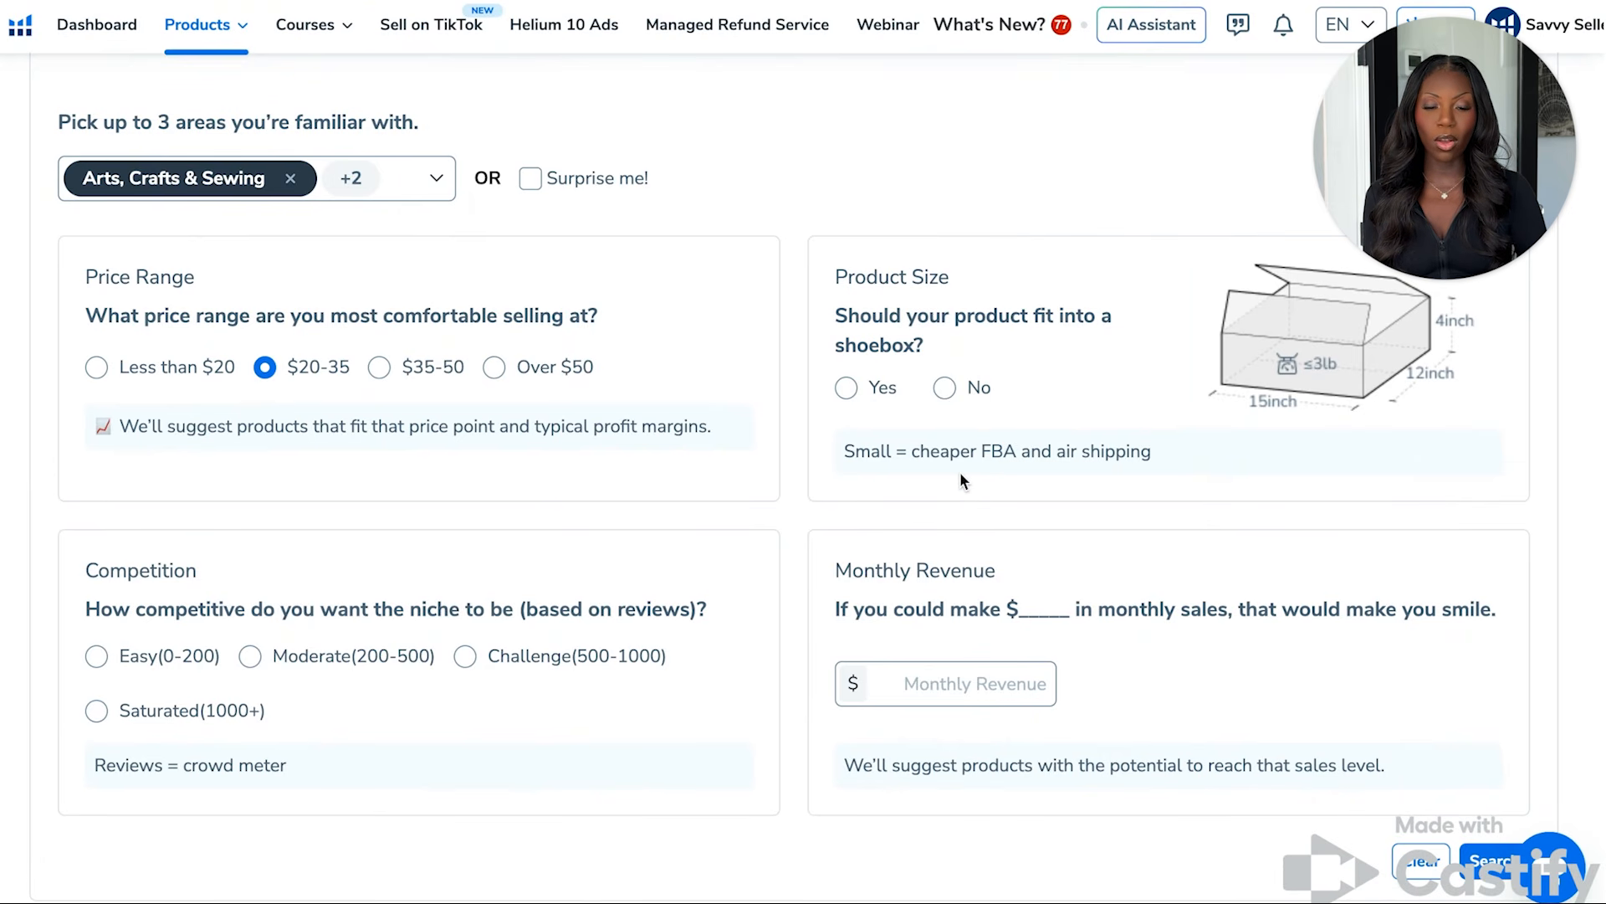
left_click(846, 388)
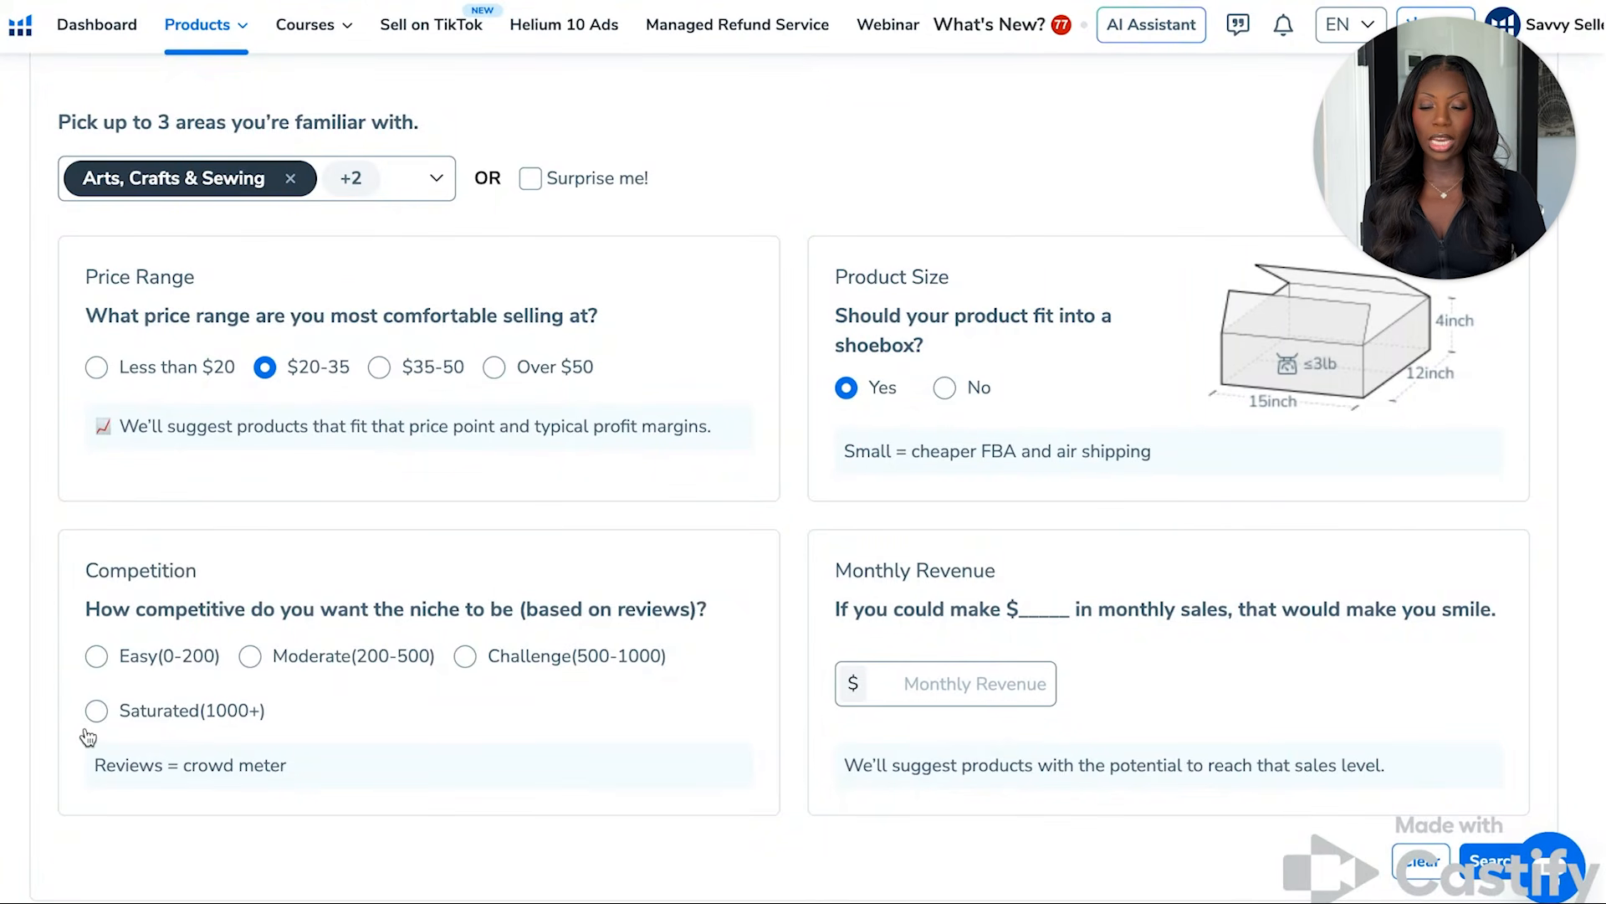
left_click(97, 656)
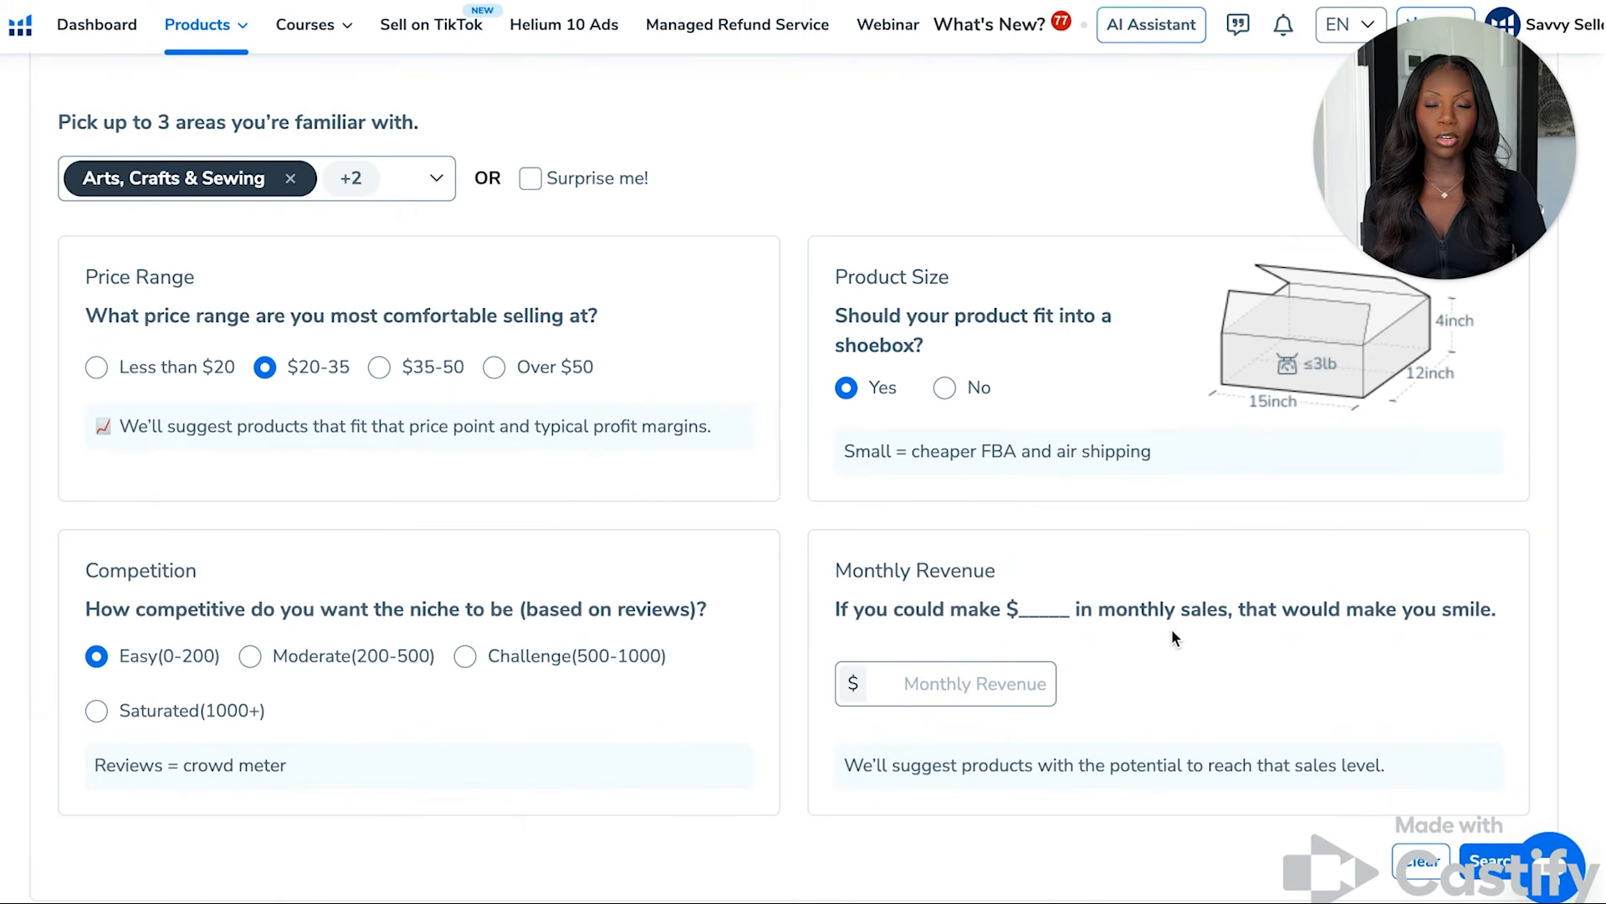
Step: Set the monthly revenue to $10000 and run the product search
left_click(980, 680)
type("10000")
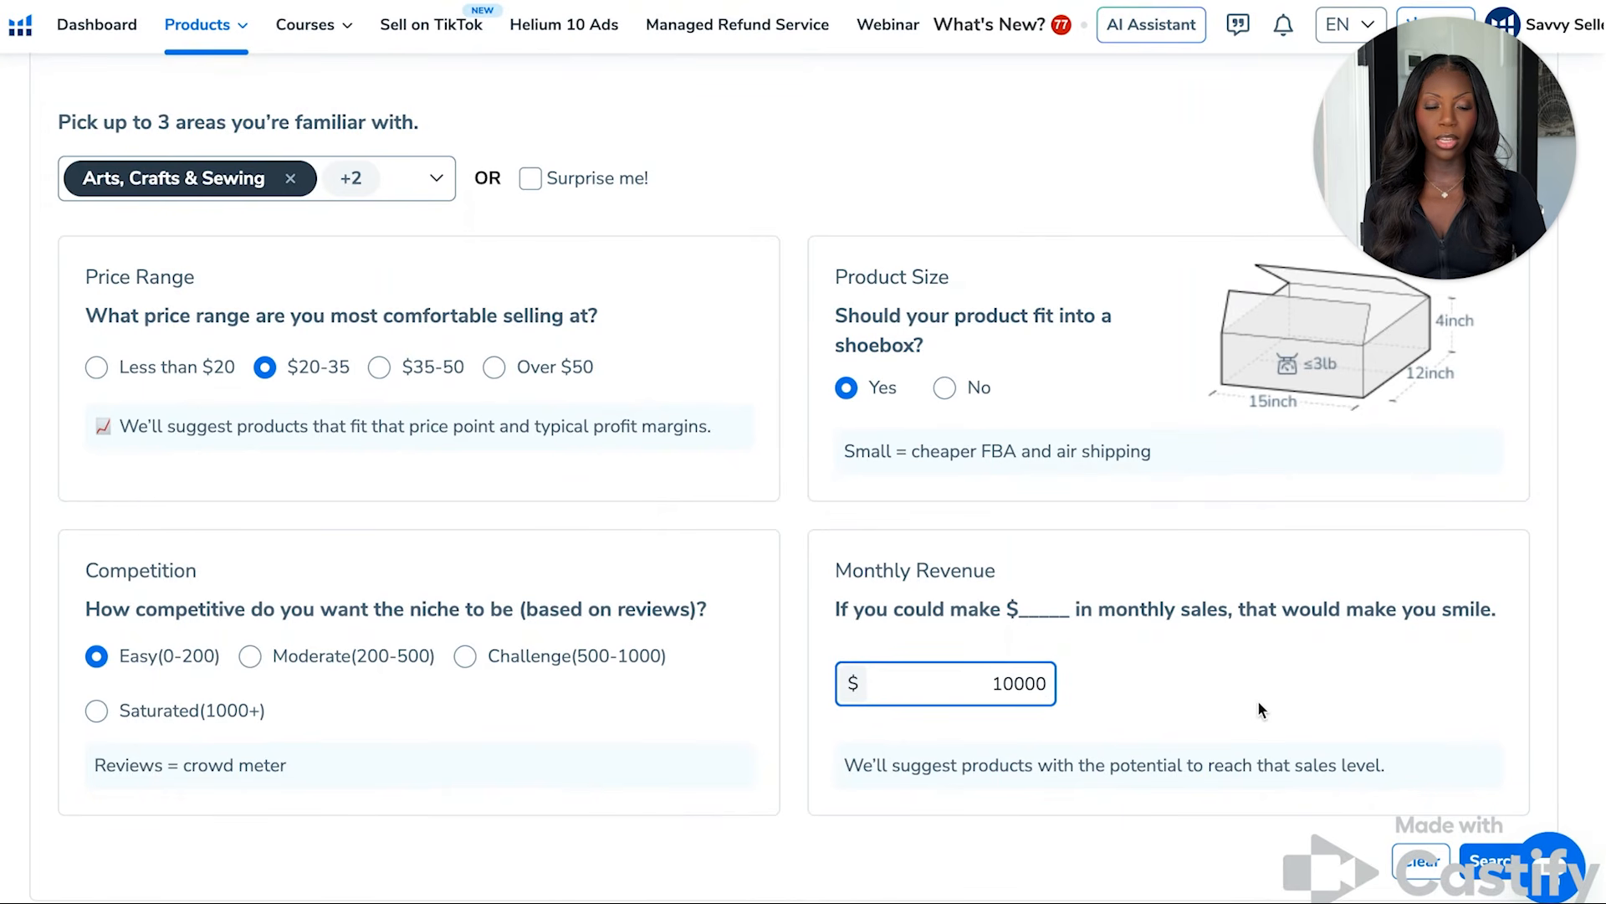
scroll(1257, 699, "down", 1)
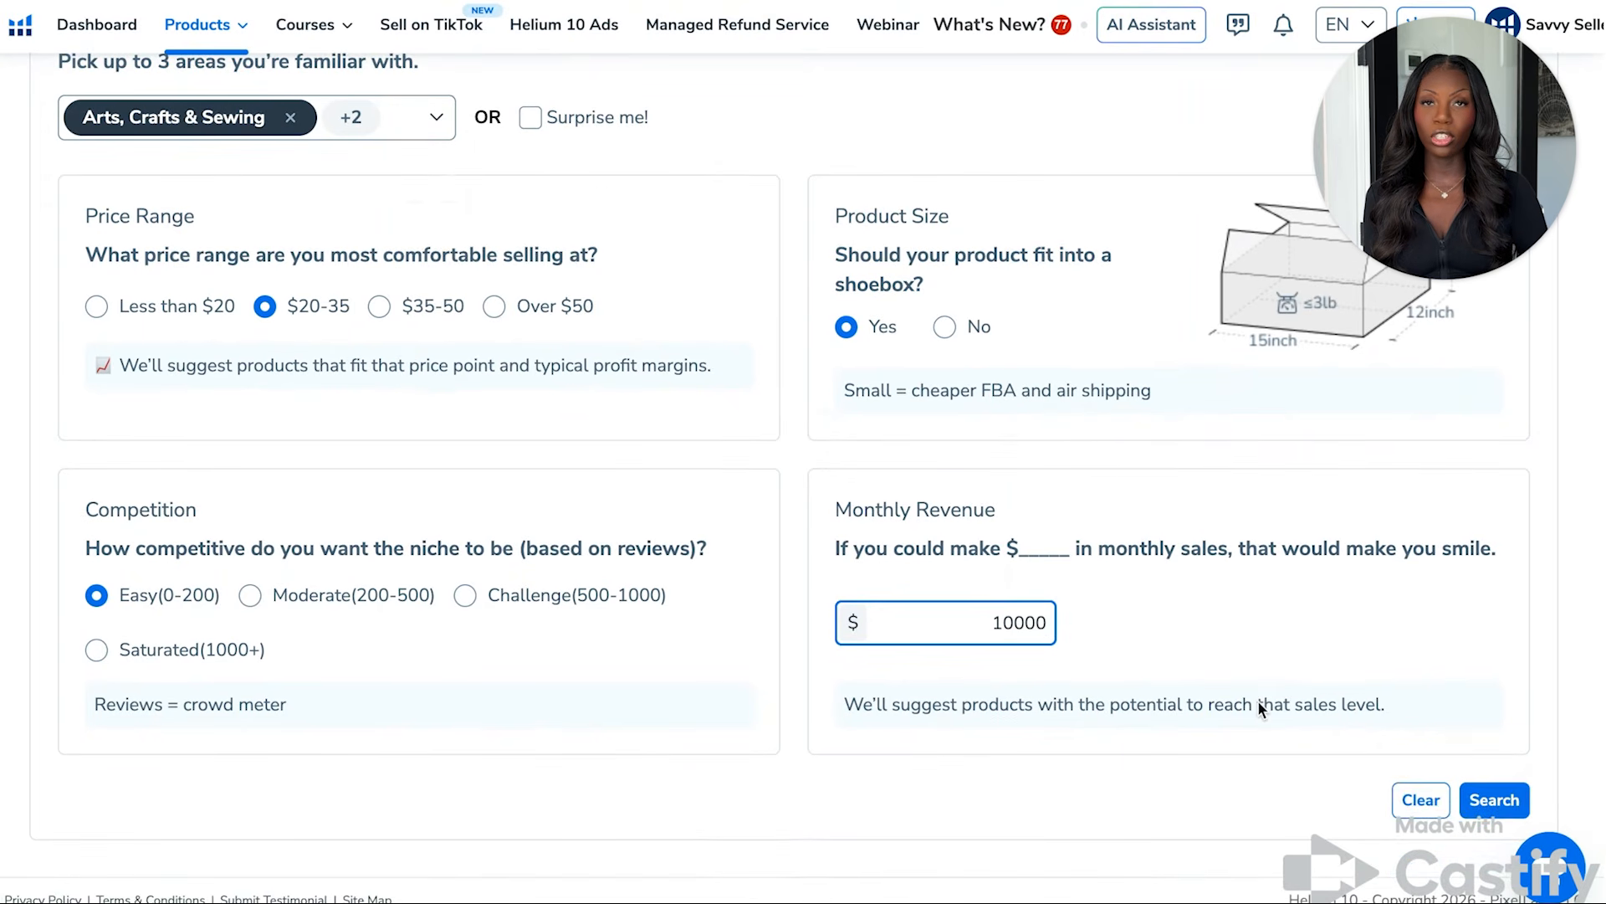
left_click(1494, 801)
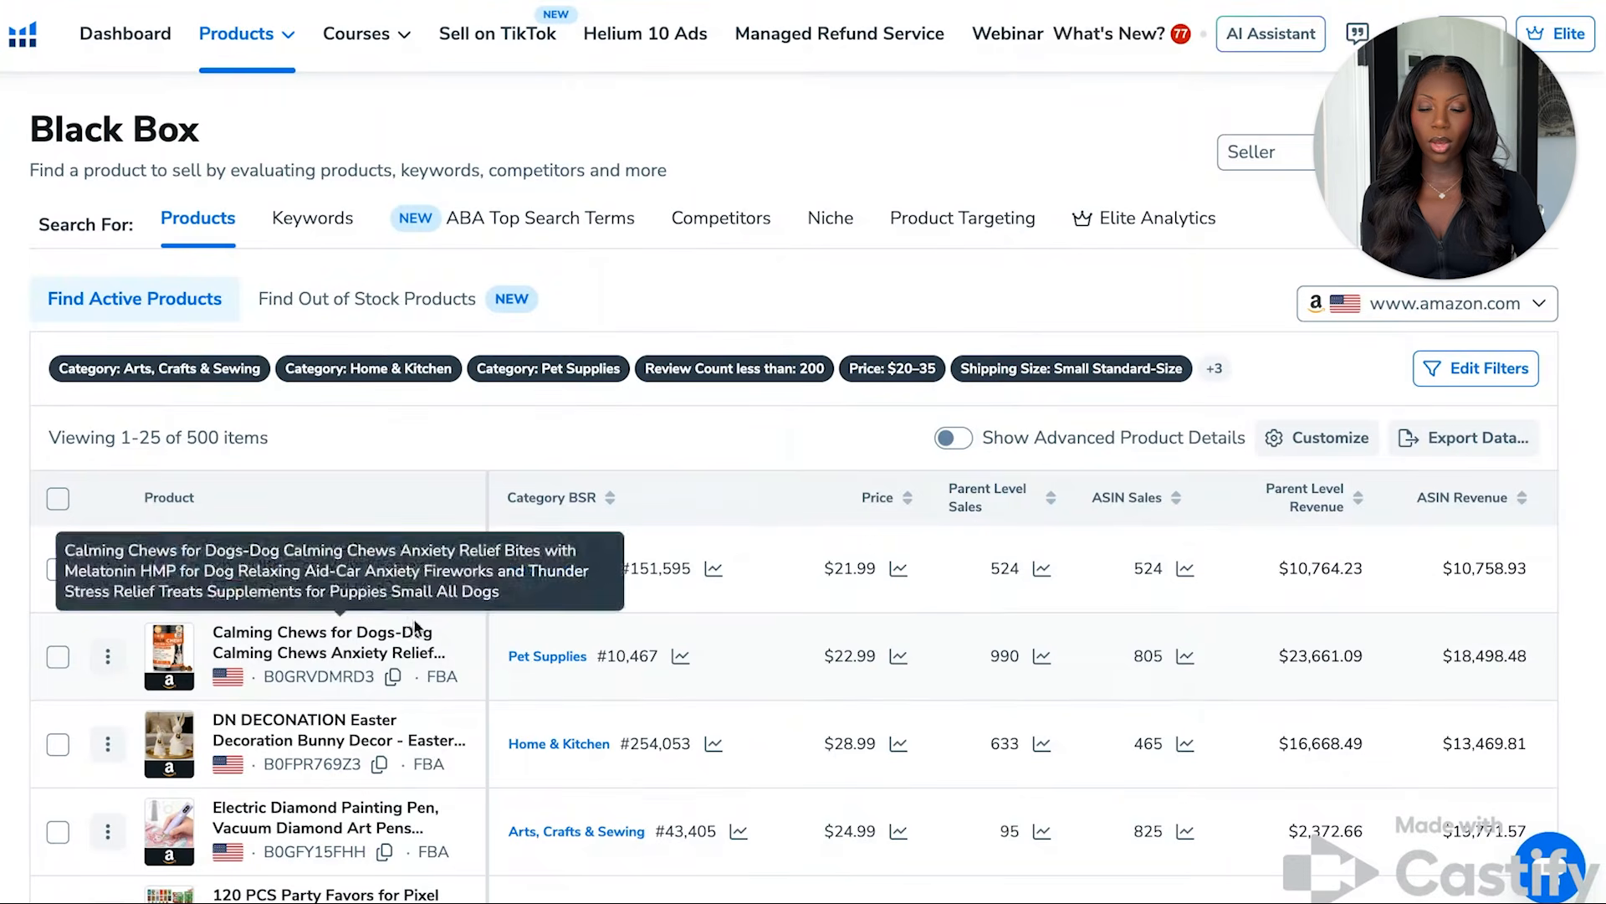
Step: Open the filters for the search results and switch them to the Advanced mode
scroll(321, 648, "down", 1)
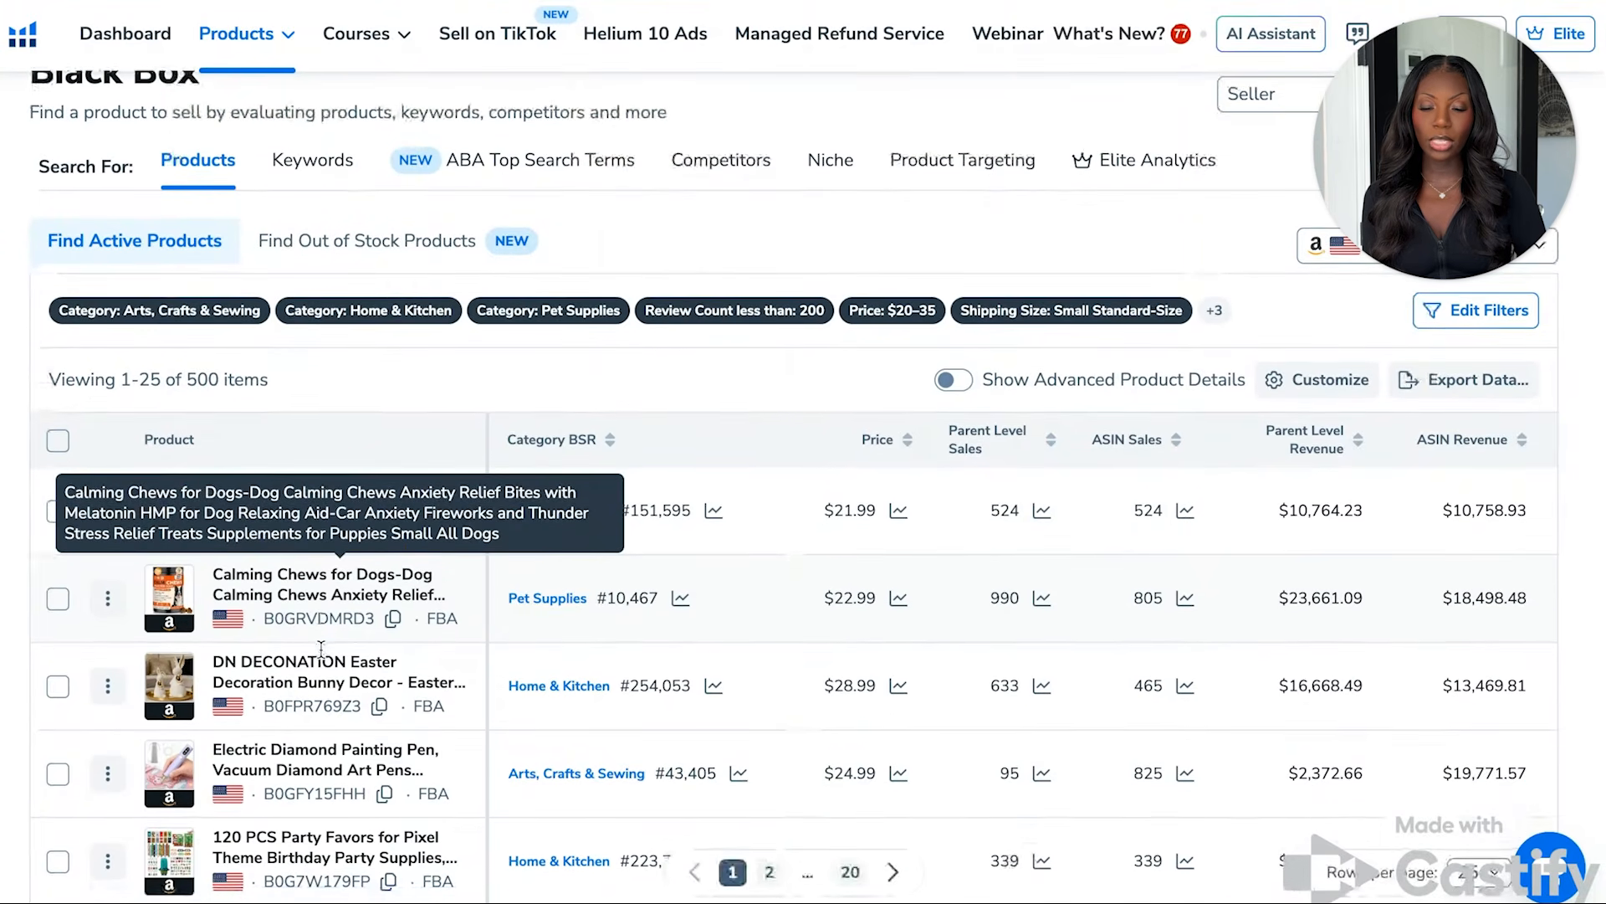
scroll(320, 648, "down", 2)
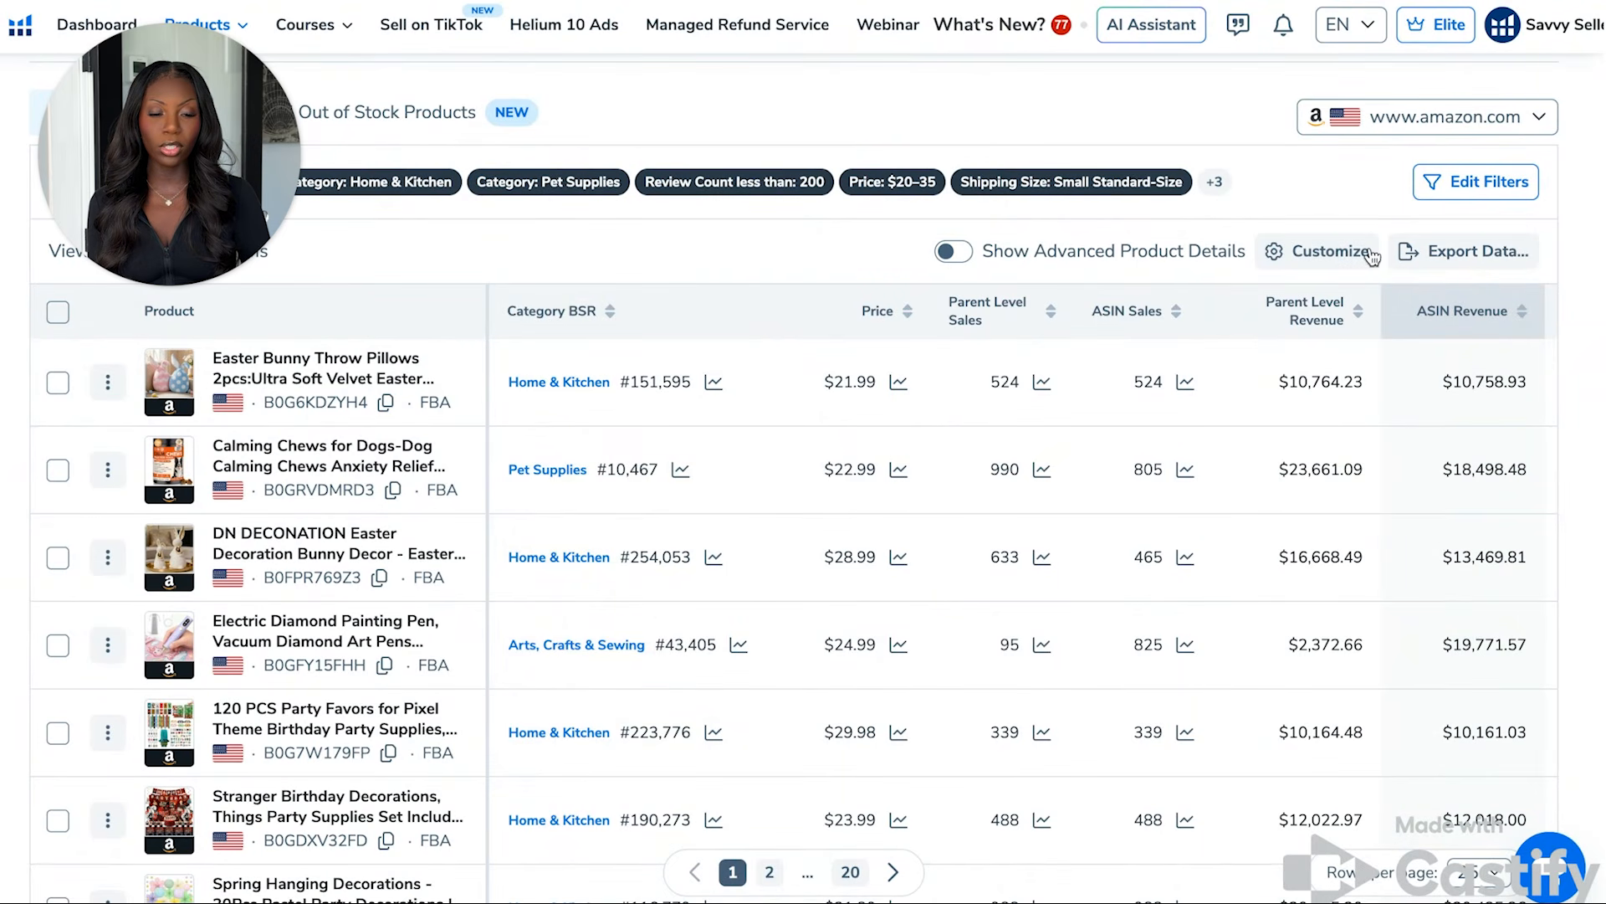
left_click(1494, 193)
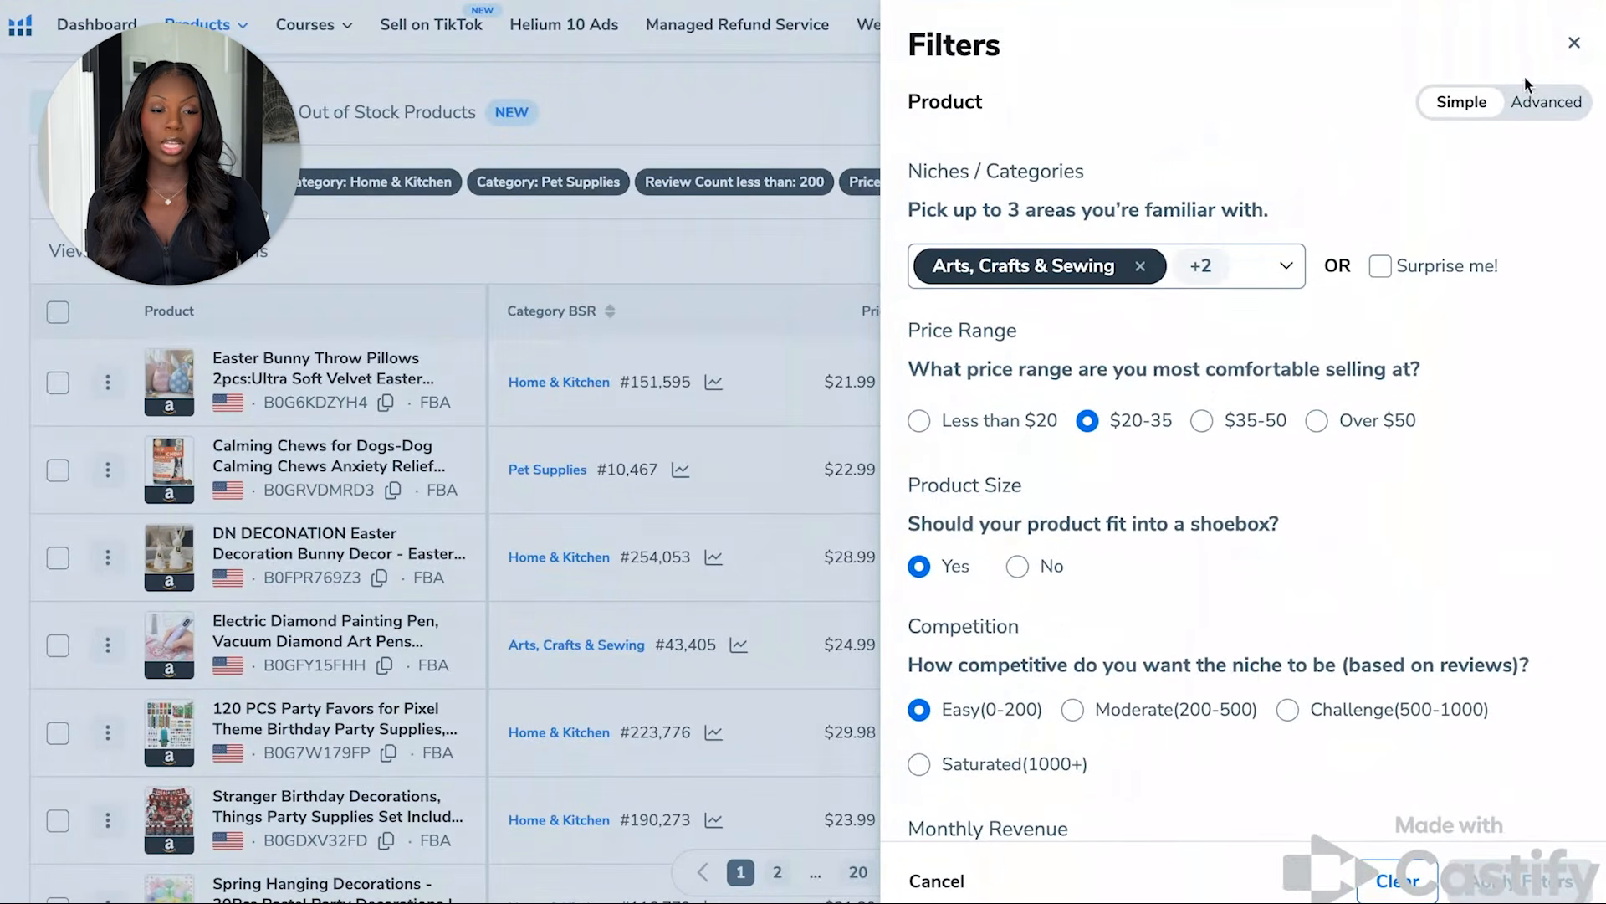
left_click(1537, 107)
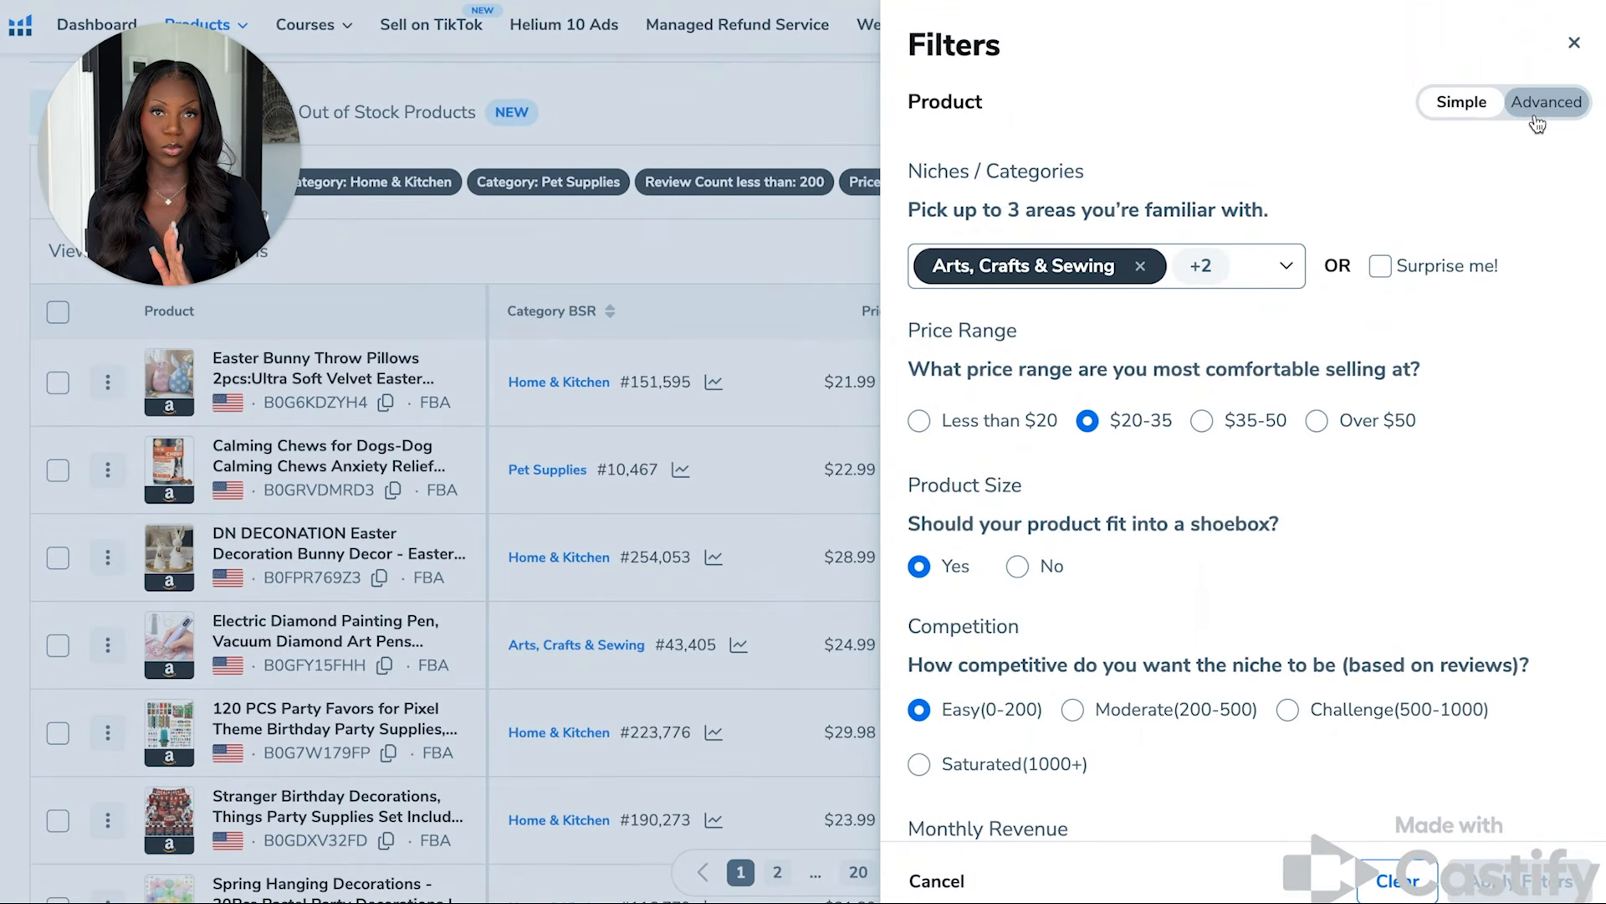
left_click(1536, 119)
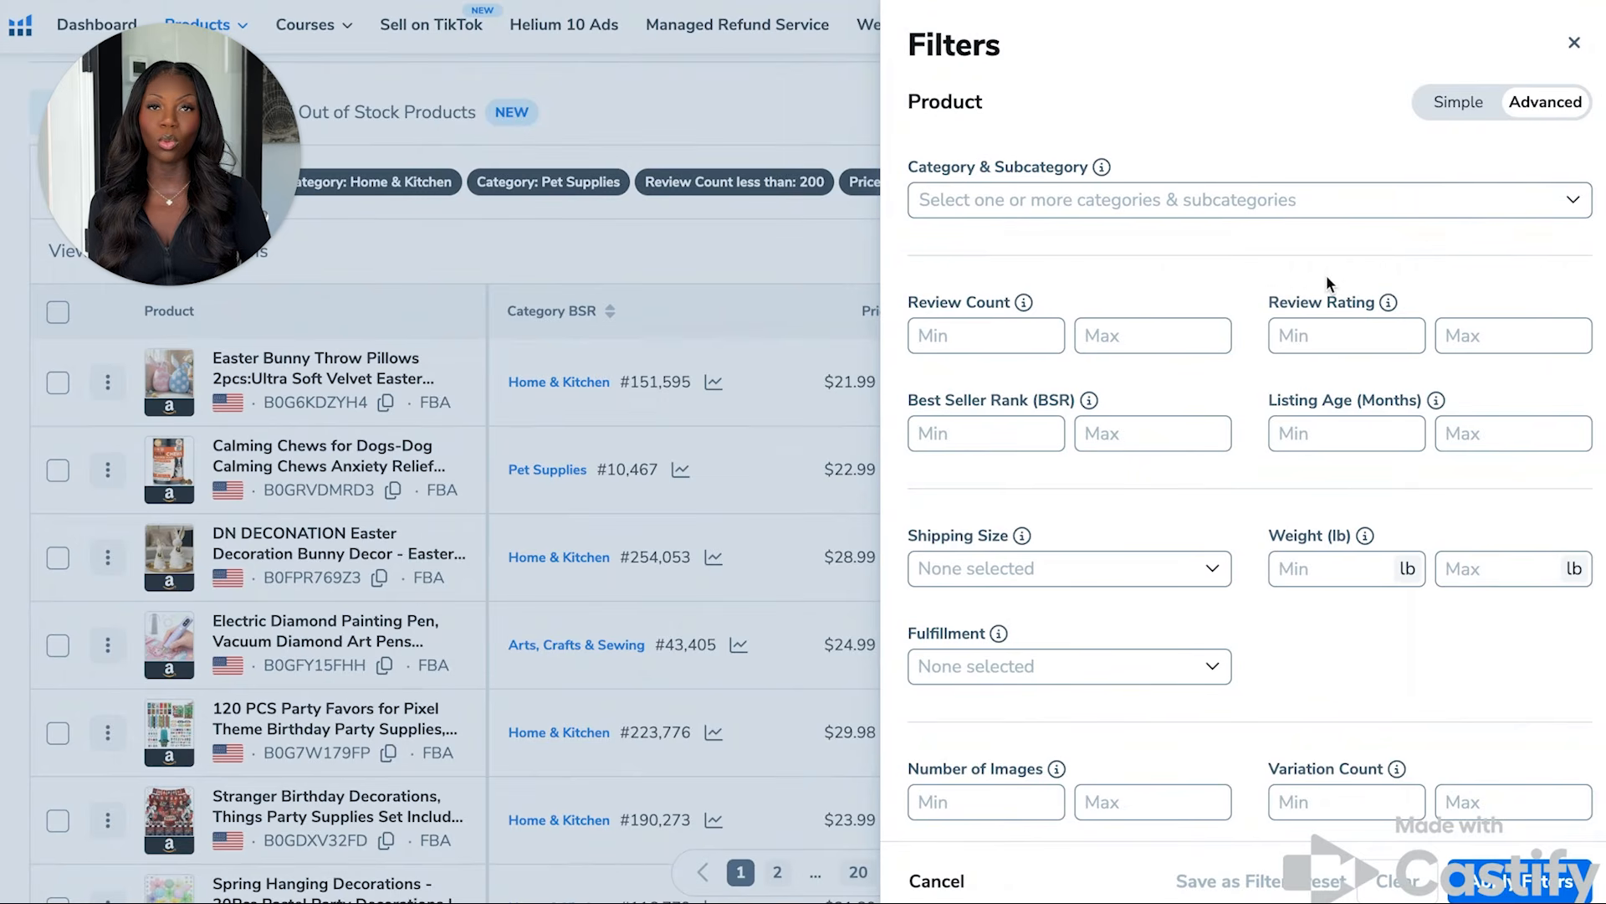
Step: Exclude the title keyword "easter" in the advanced filters and apply them to the product search
scroll(1327, 274, "down", 1)
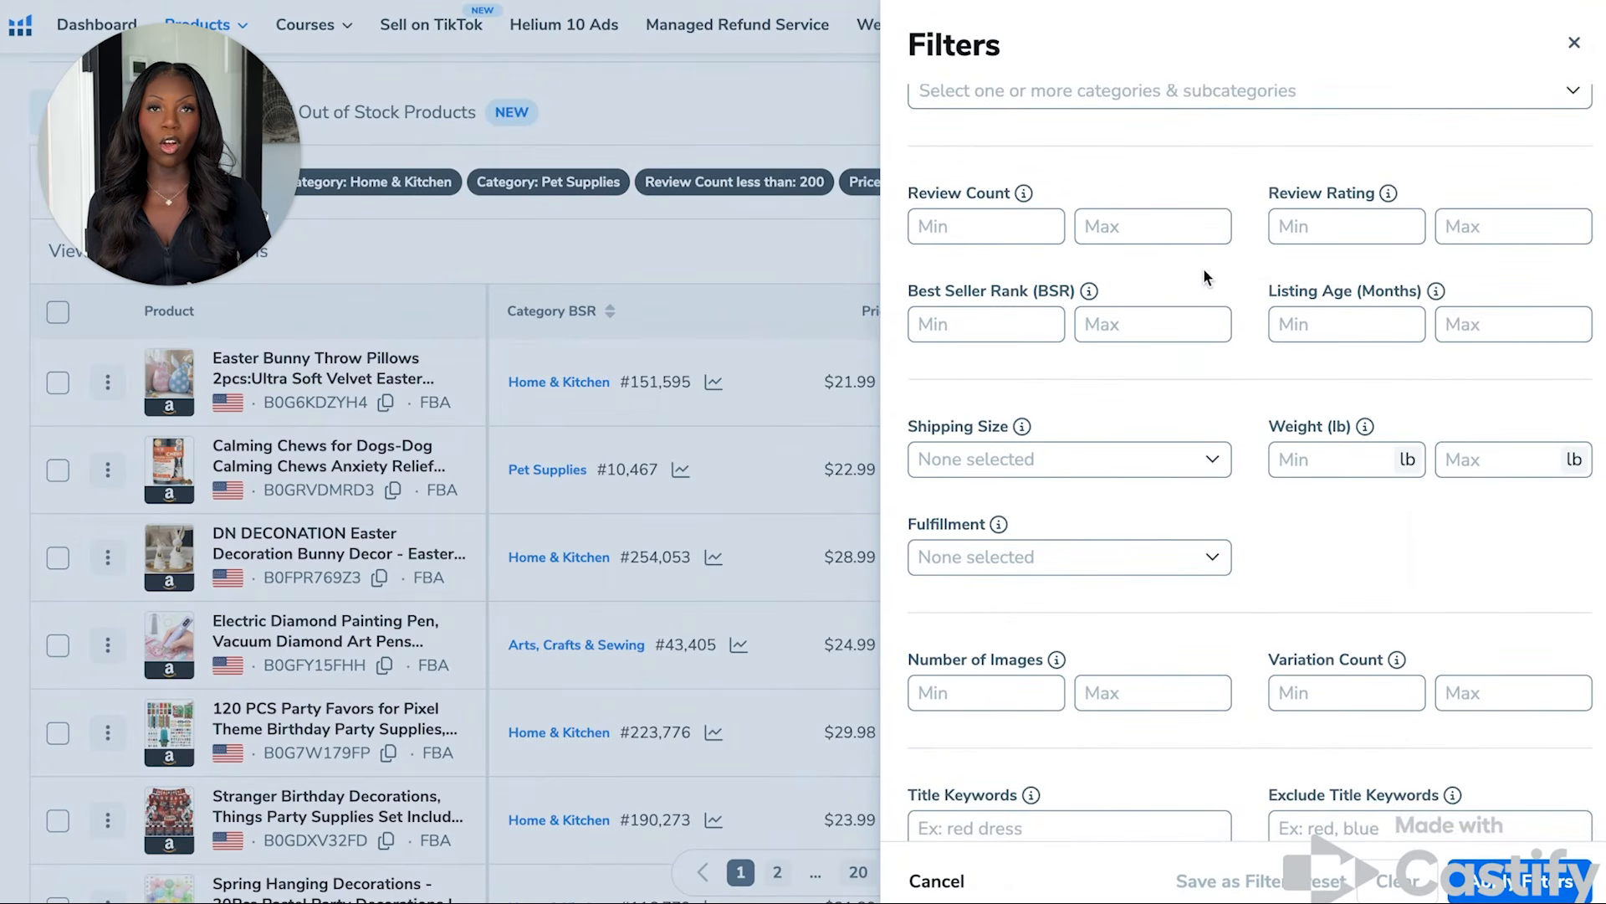
scroll(1194, 264, "up", 1)
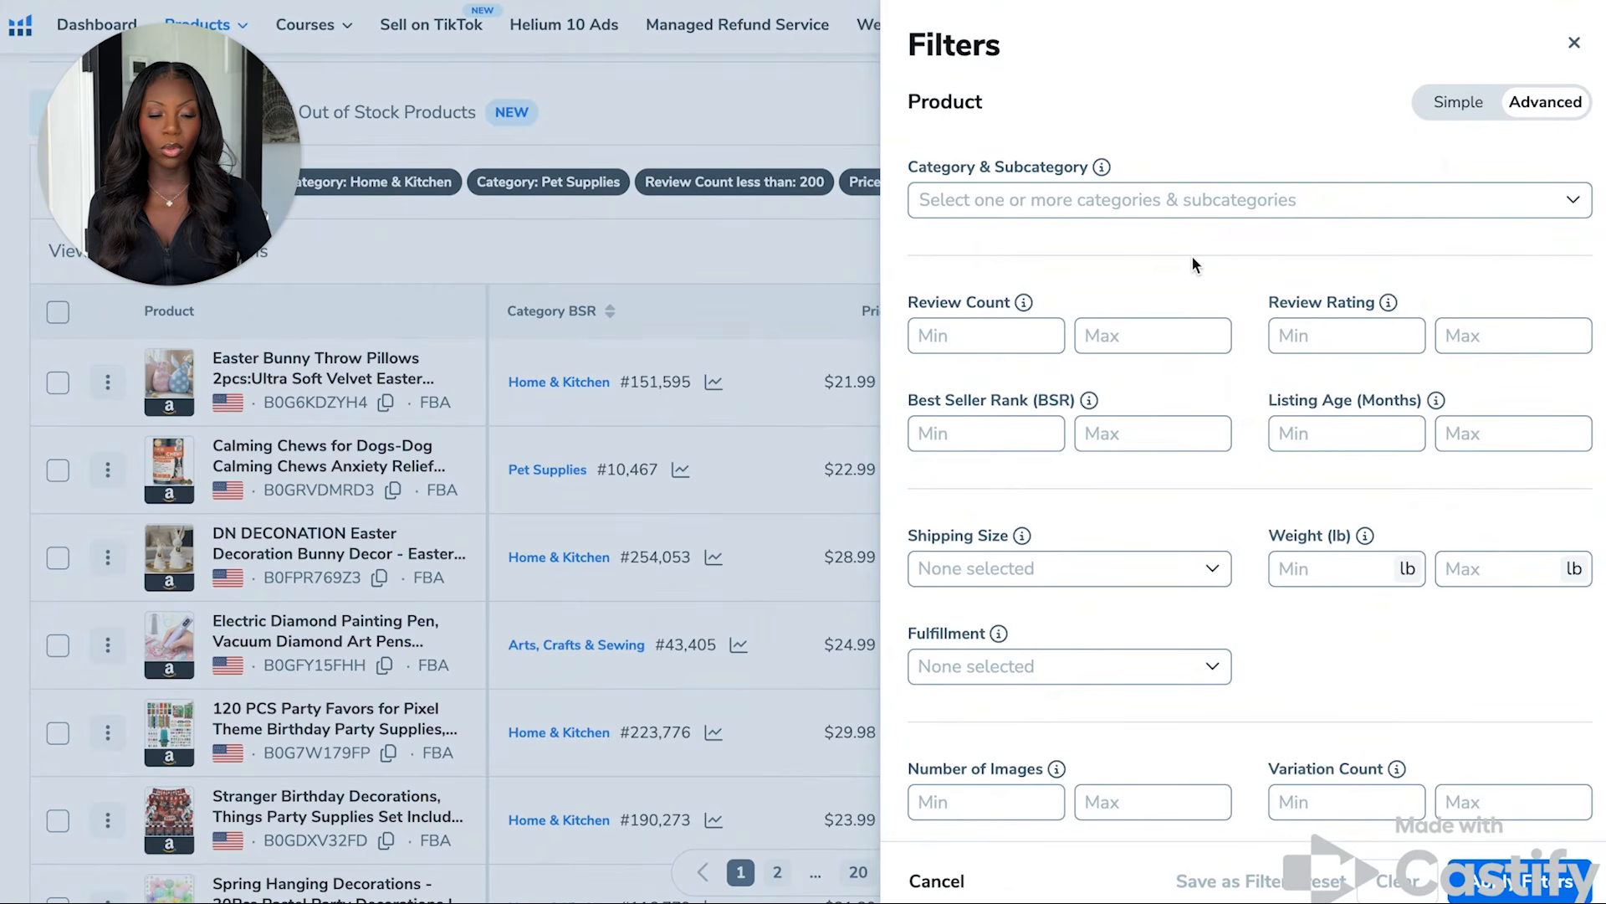
scroll(1202, 498, "down", 5)
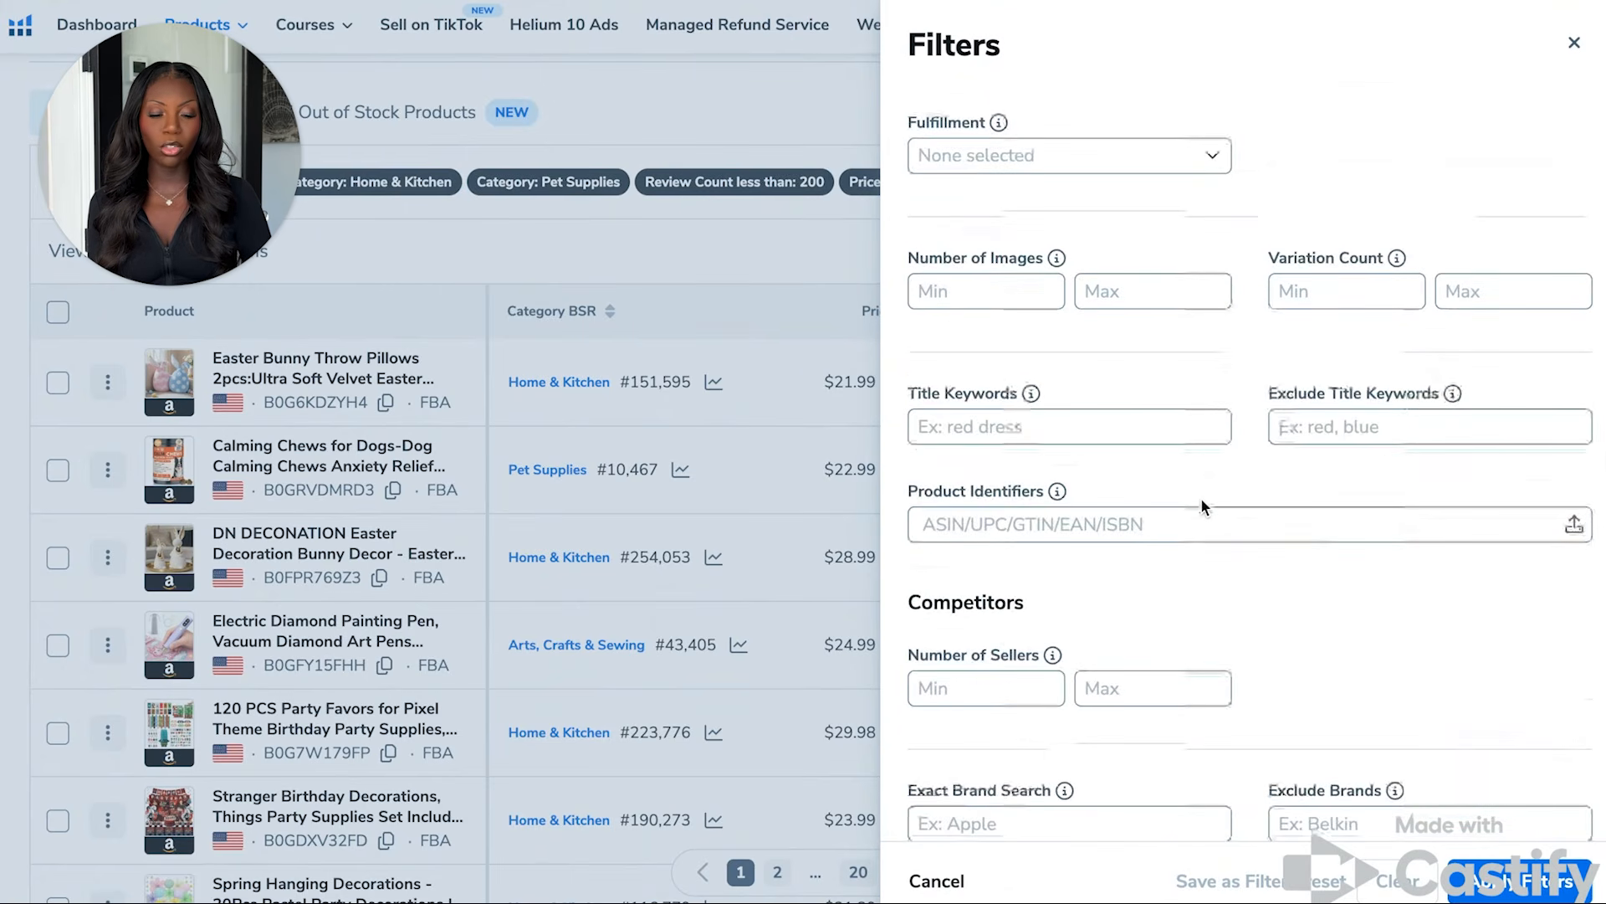
scroll(1202, 499, "down", 3)
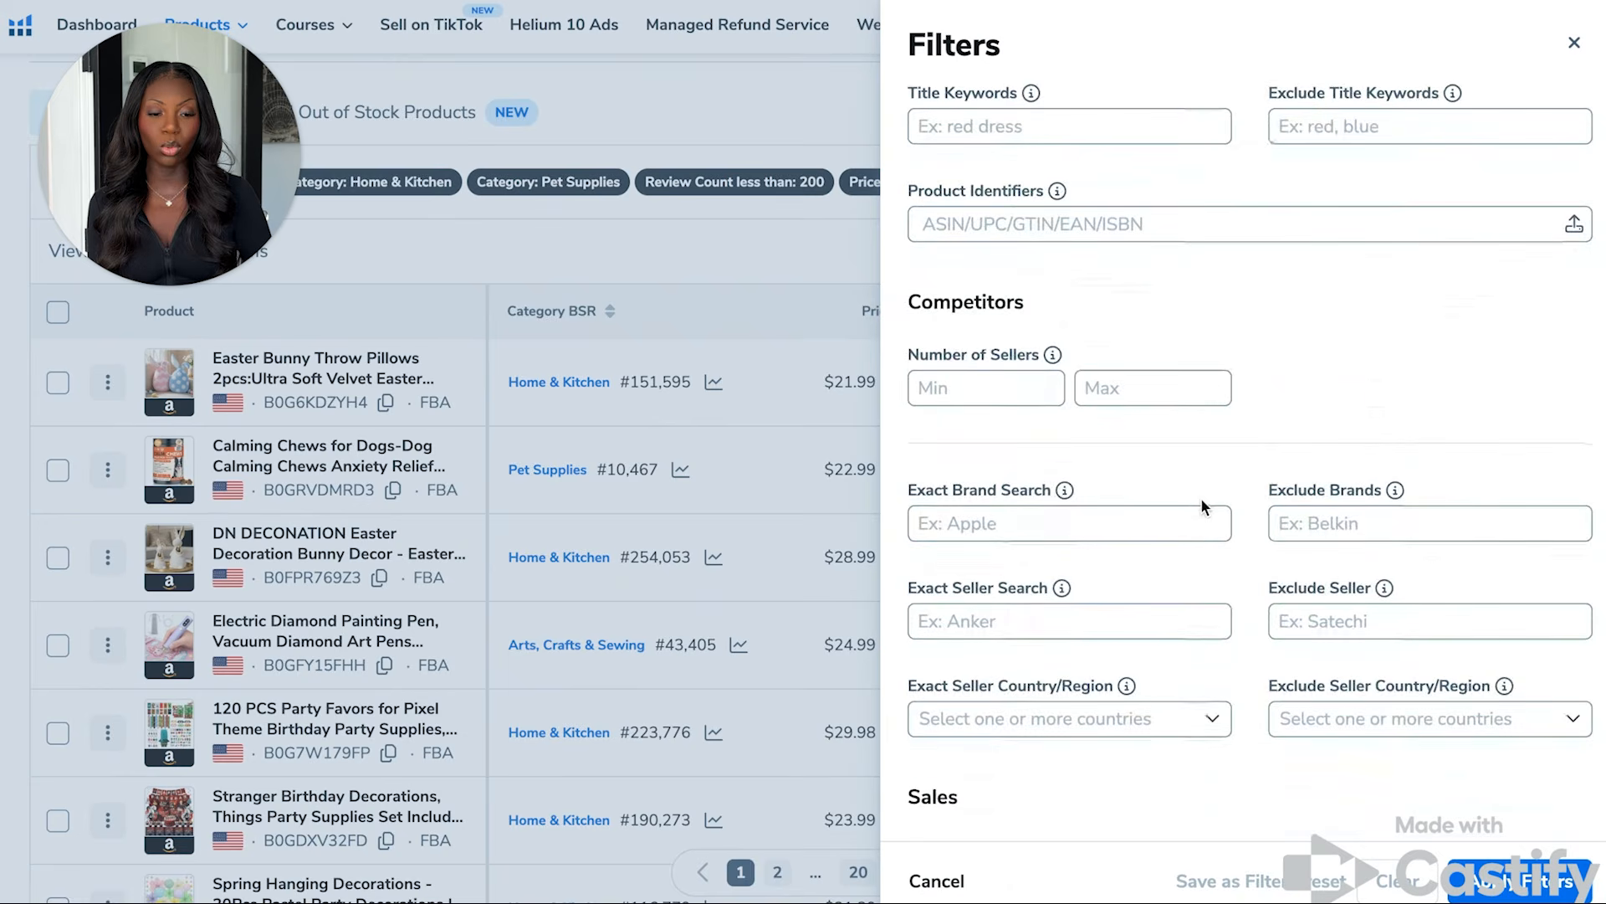
scroll(1202, 506, "down", 6)
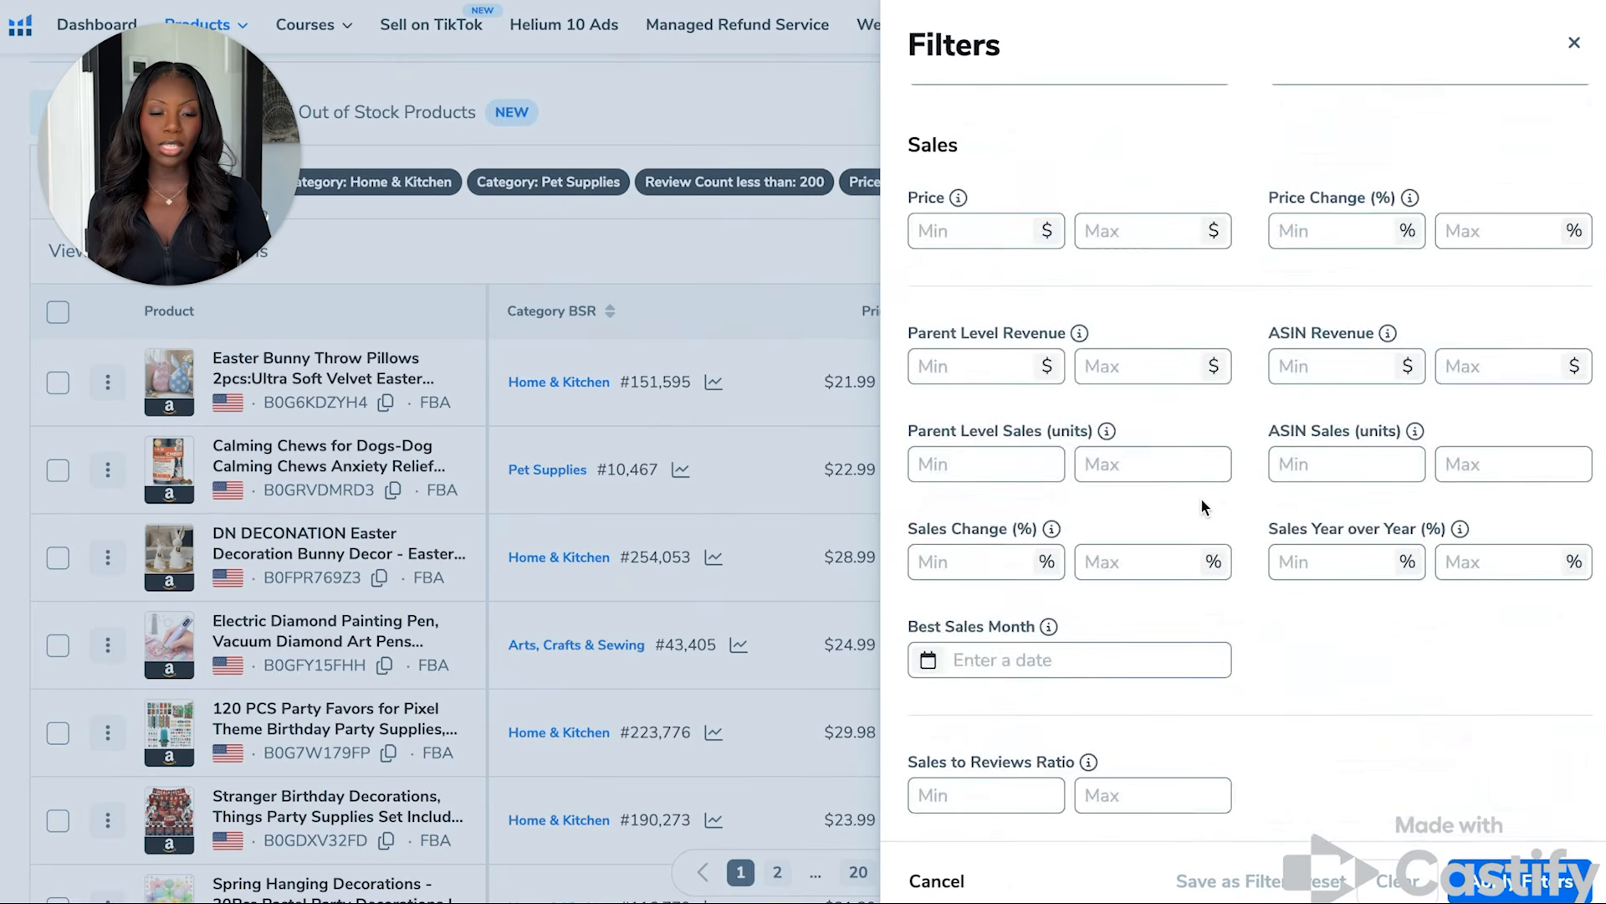
scroll(1201, 505, "up", 9)
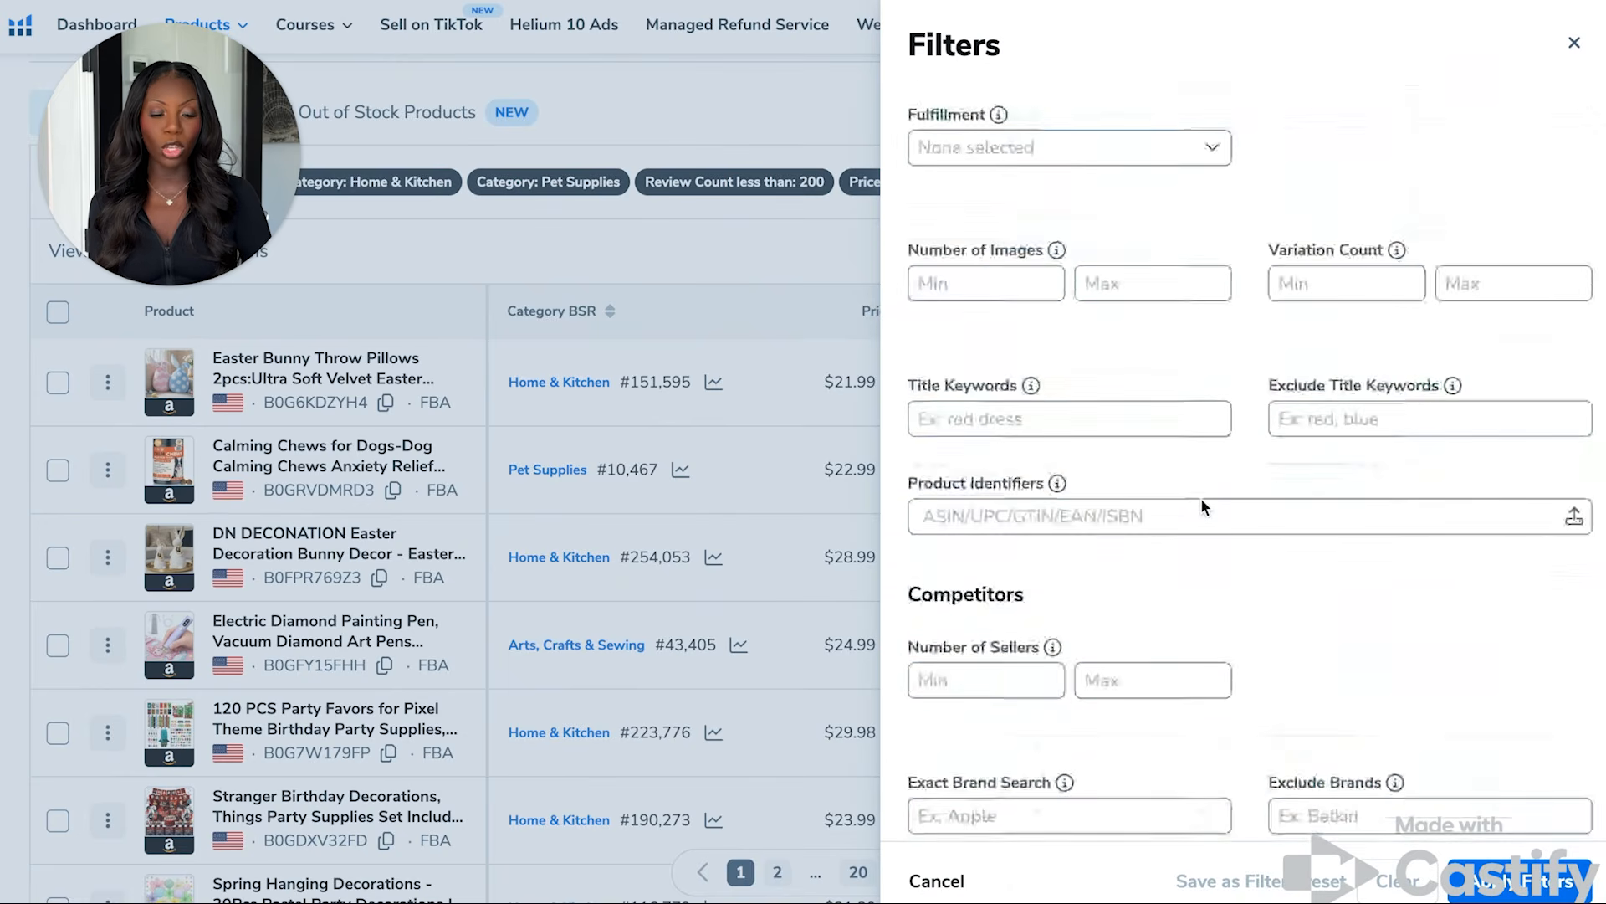
scroll(1202, 497, "up", 3)
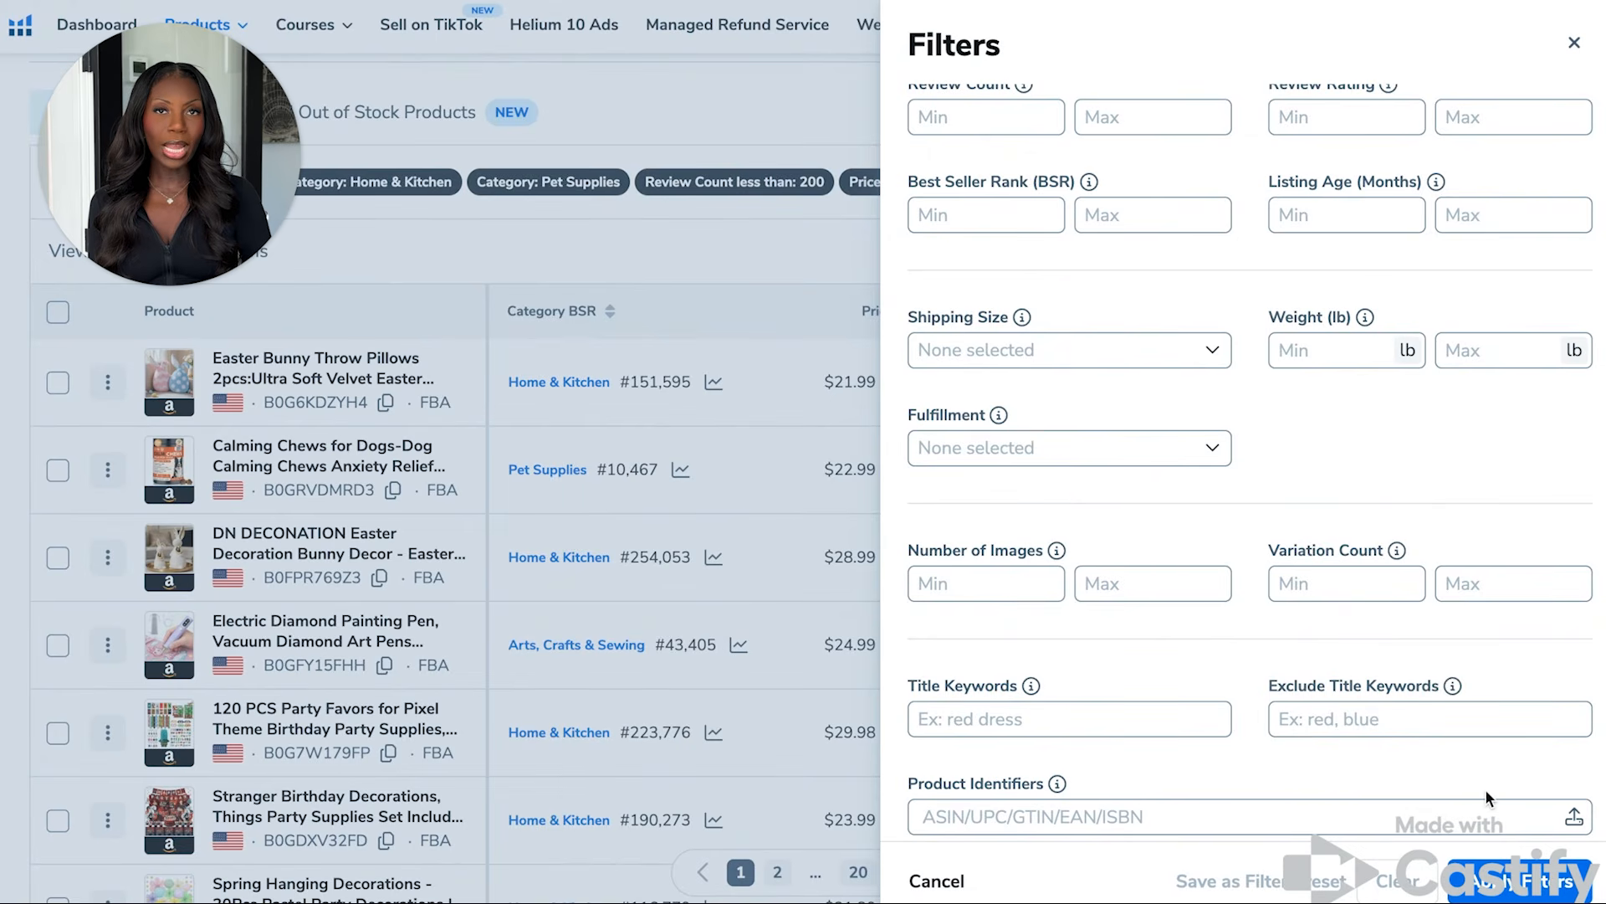
left_click(1346, 729)
type("easter")
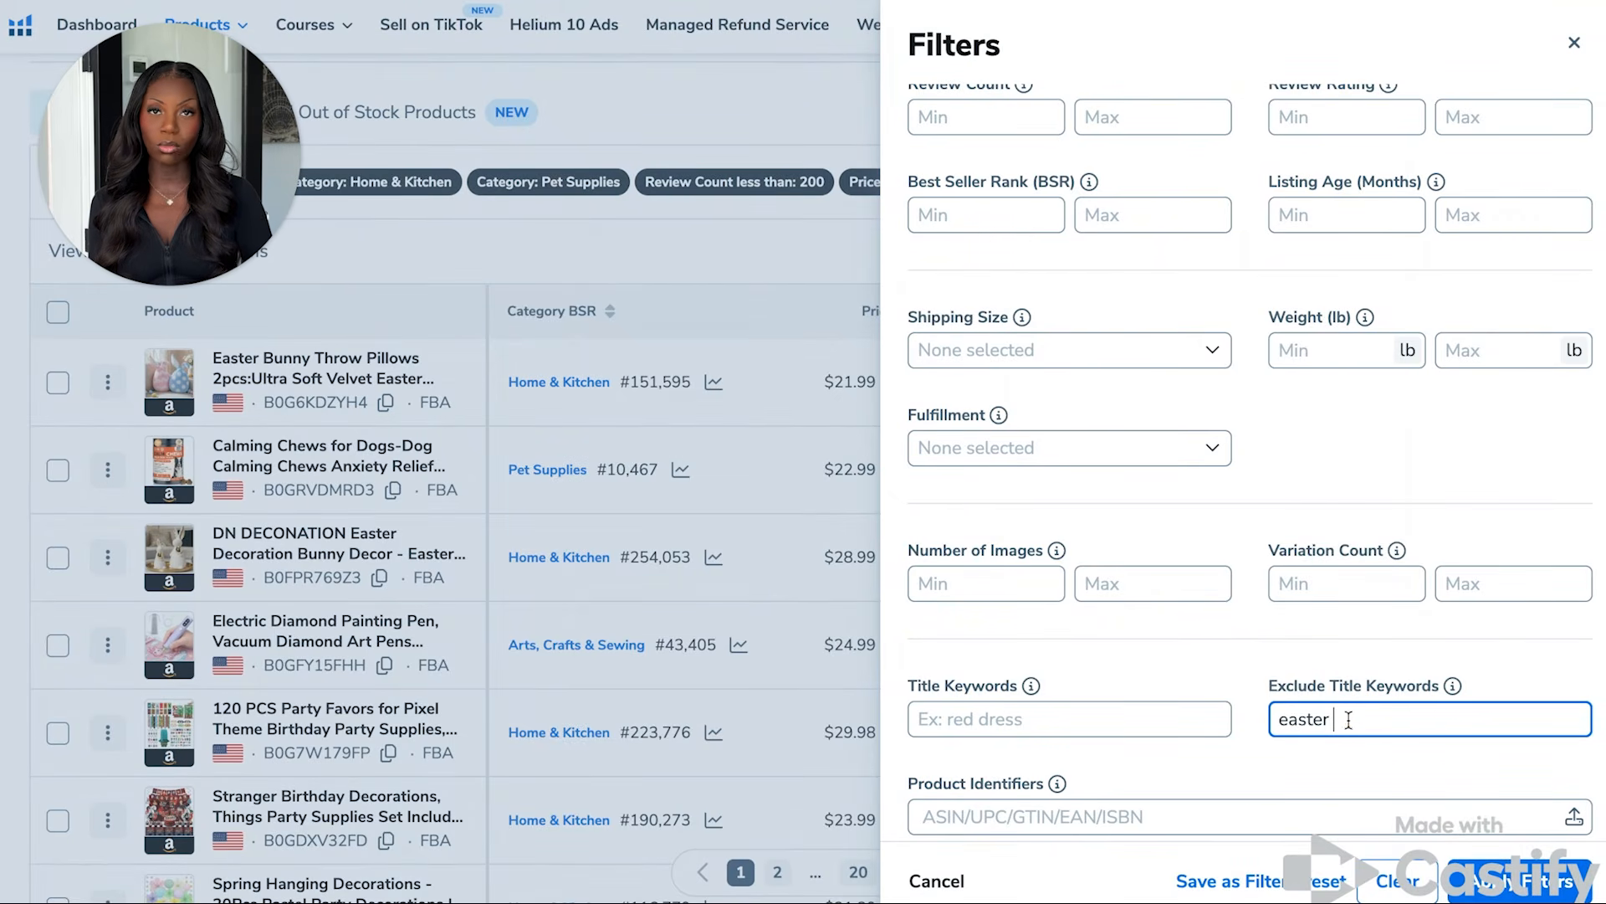
left_click(1559, 889)
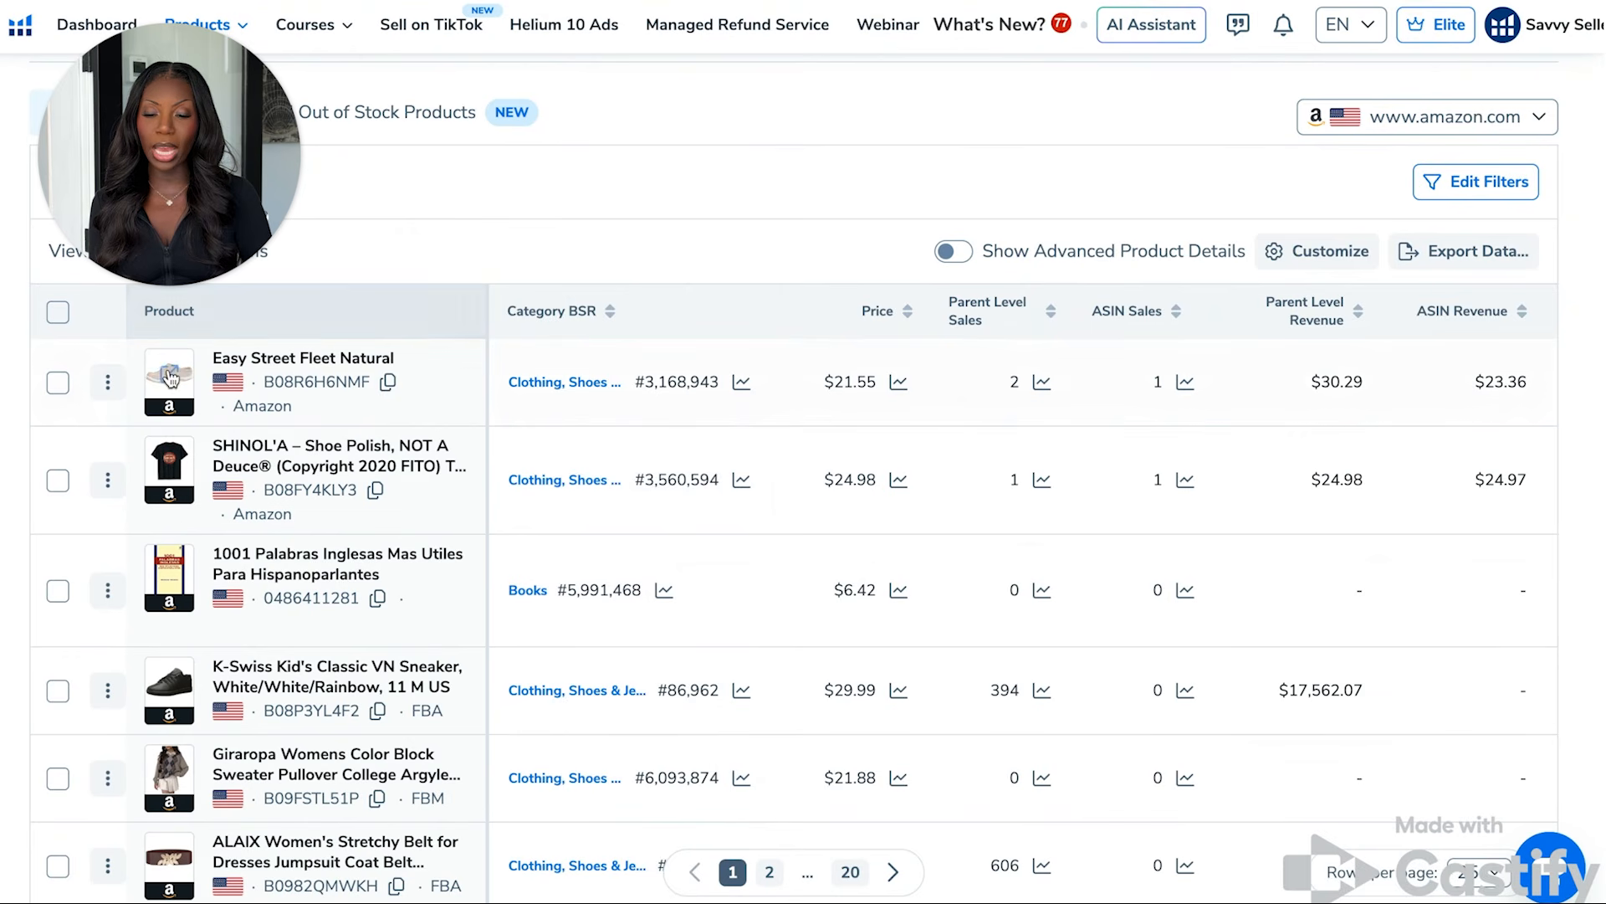
Step: Preview the listing details of several products in the filtered results, including the women's stretchy belt
mouse_move(156, 378)
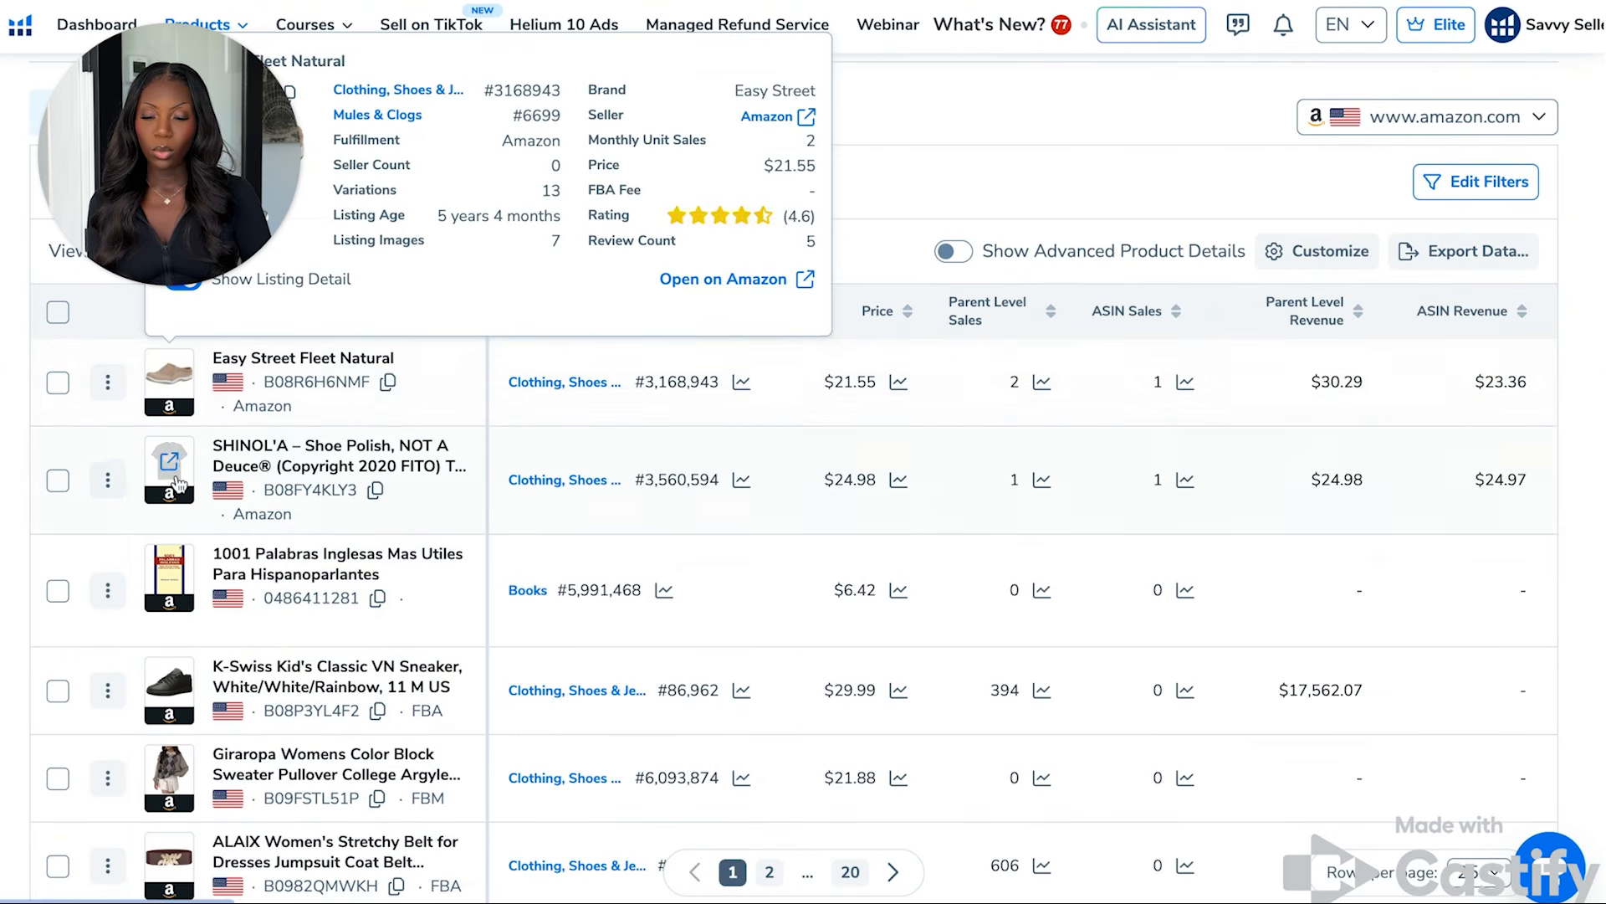
mouse_move(175, 495)
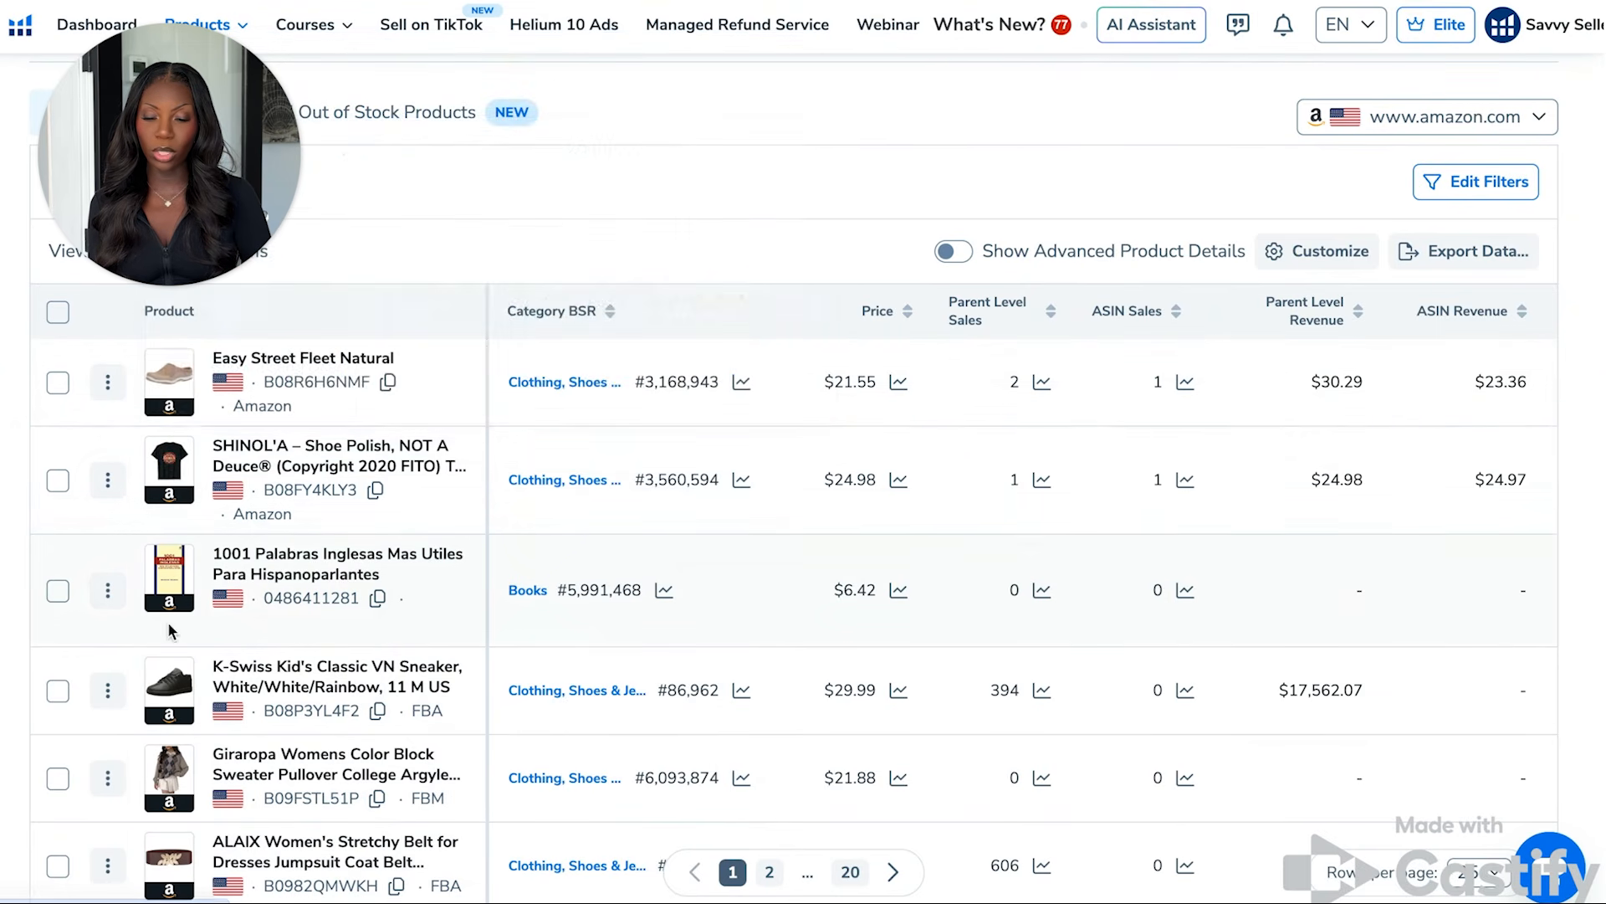
scroll(222, 599, "down", 2)
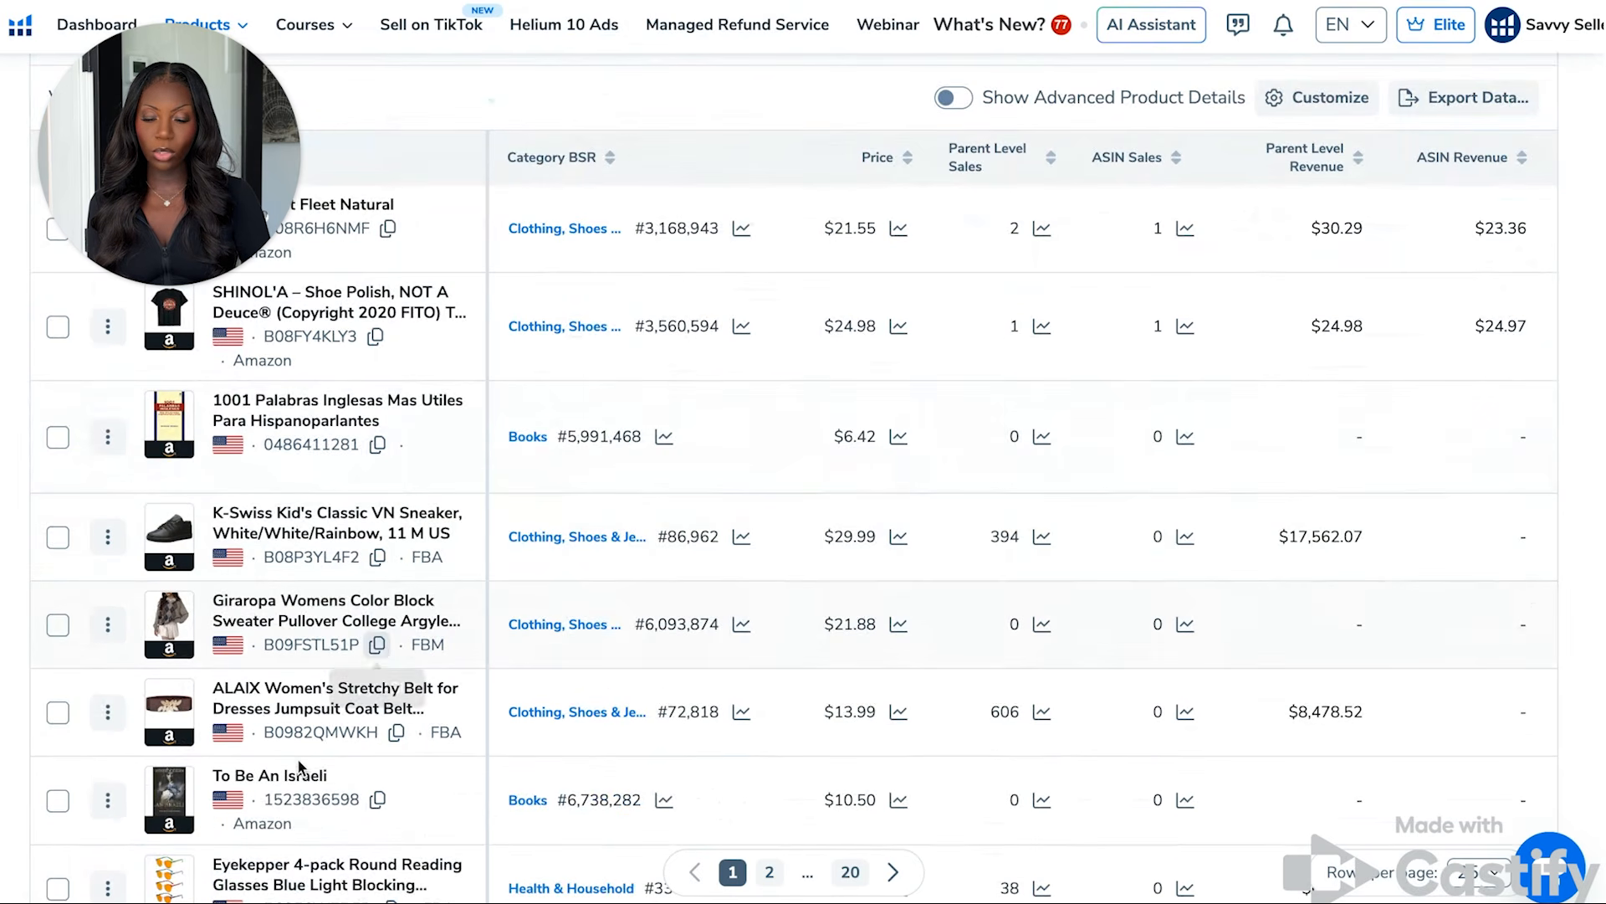
mouse_move(165, 703)
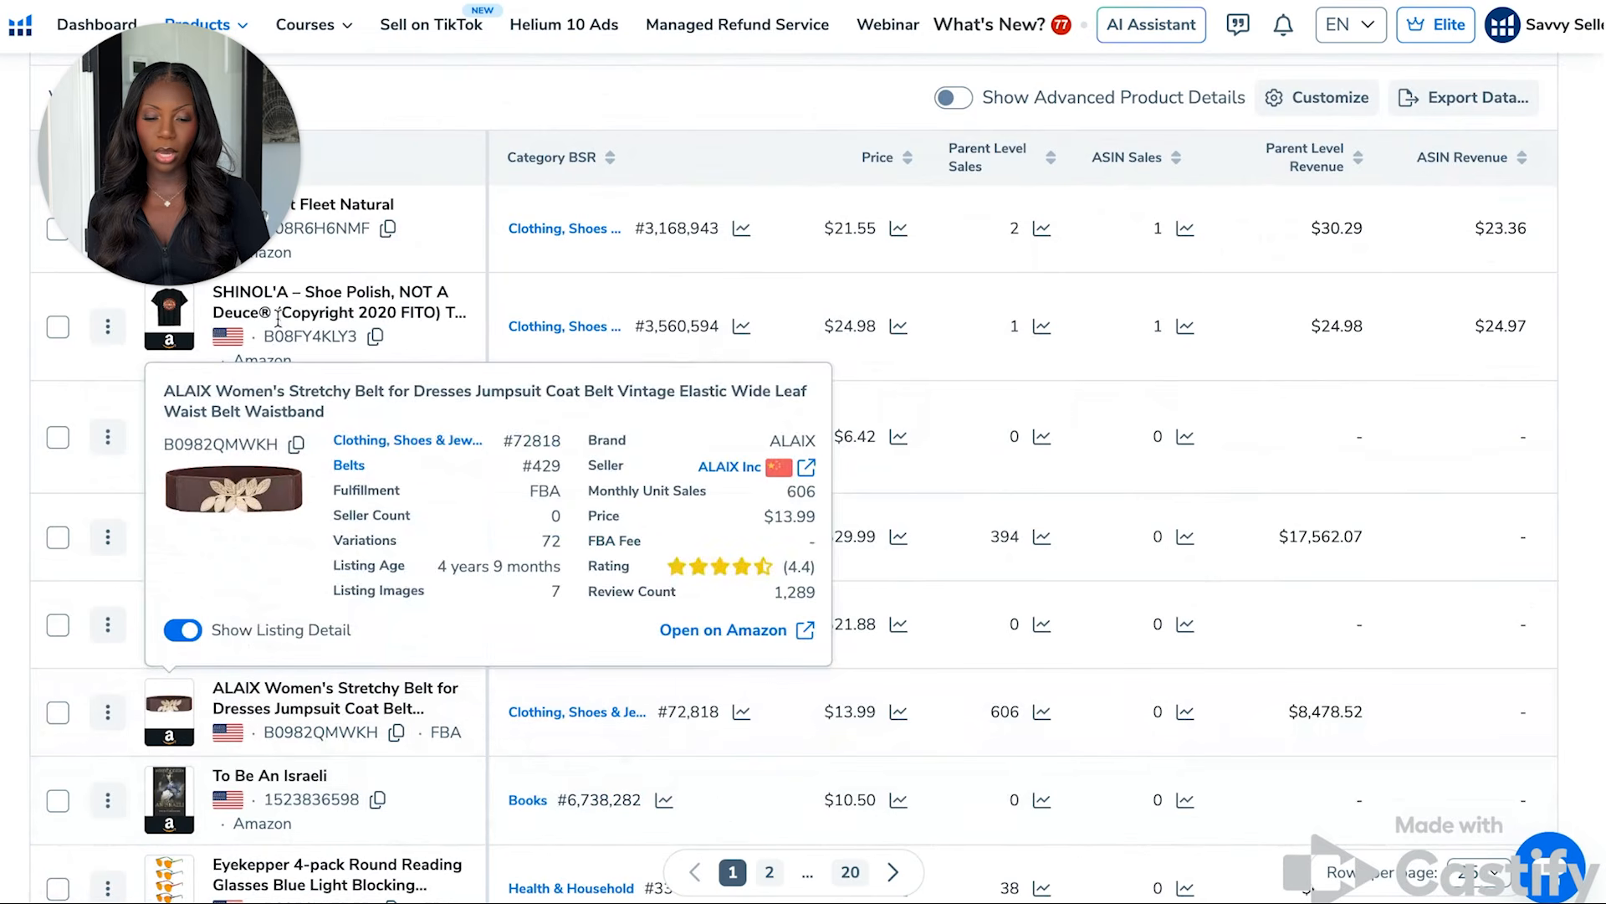
Step: Reopen the advanced filters and select the categories Arts, Crafts & Sewing and Home & Kitchen, plus a third category
left_click(1529, 107)
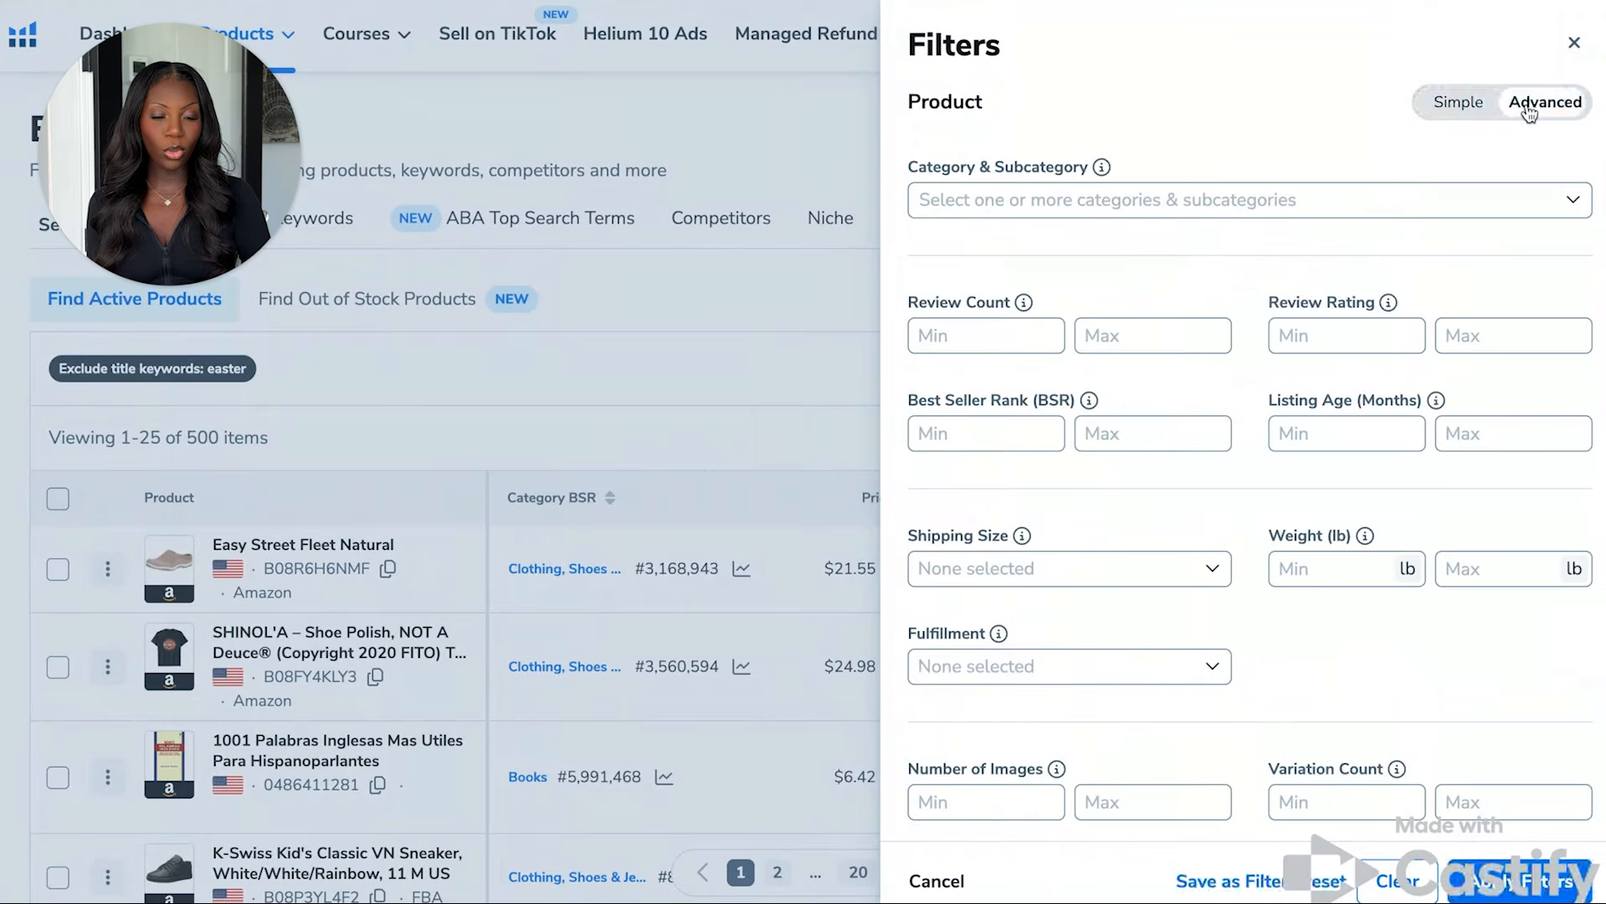
left_click(1280, 209)
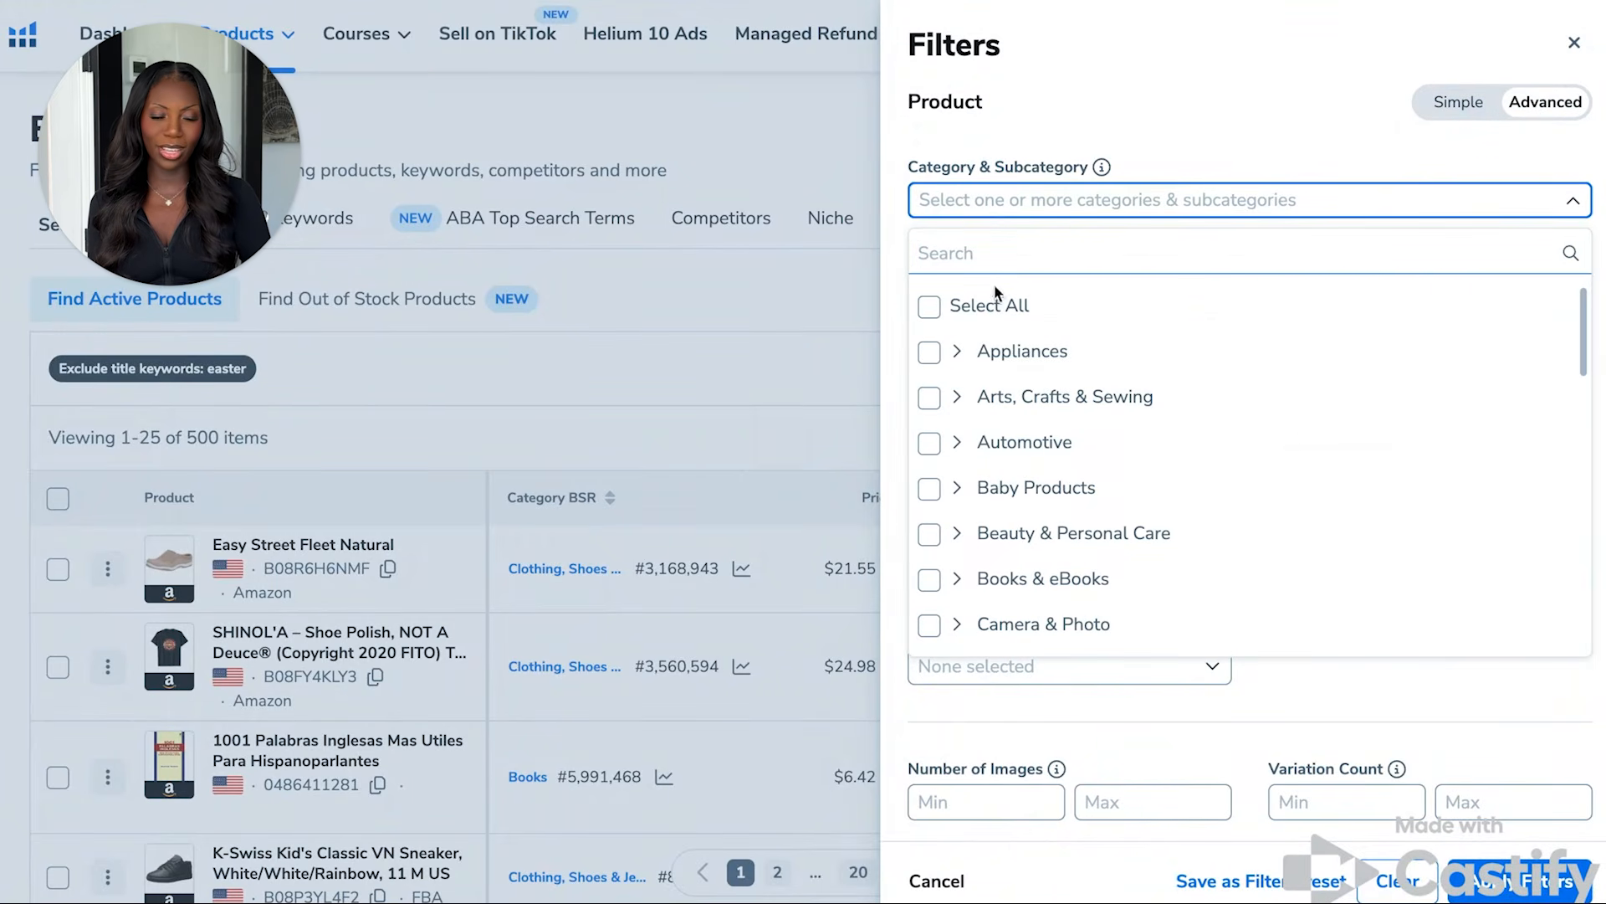
left_click(990, 402)
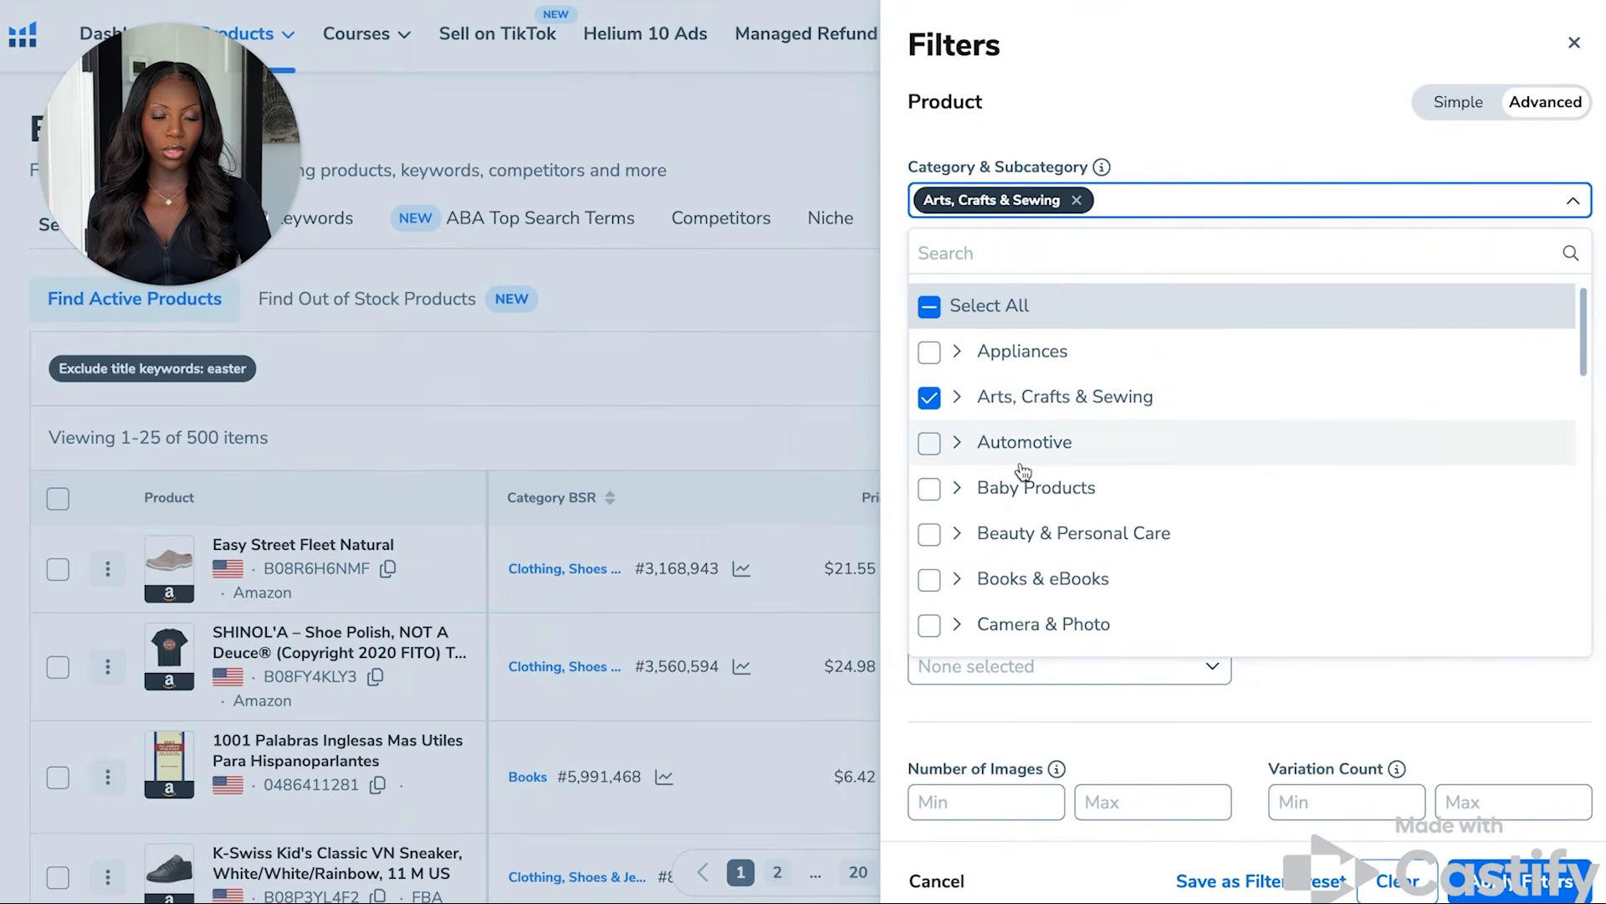
scroll(1021, 468, "down", 1)
scroll(1022, 471, "down", 1)
scroll(1022, 471, "down", 4)
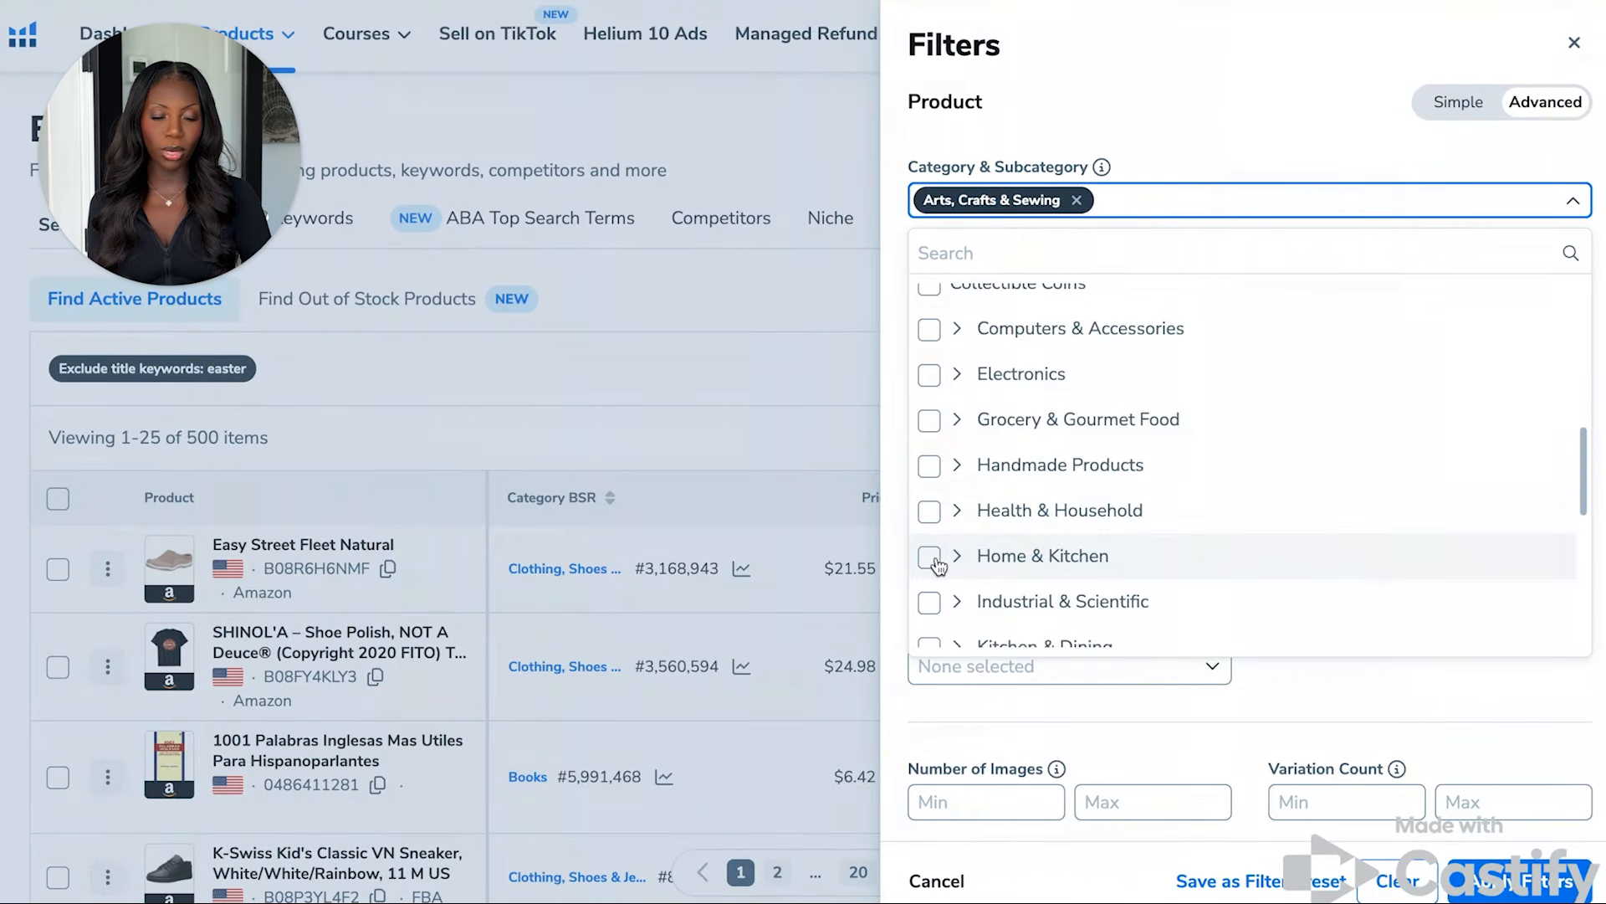
left_click(930, 558)
scroll(1040, 550, "down", 3)
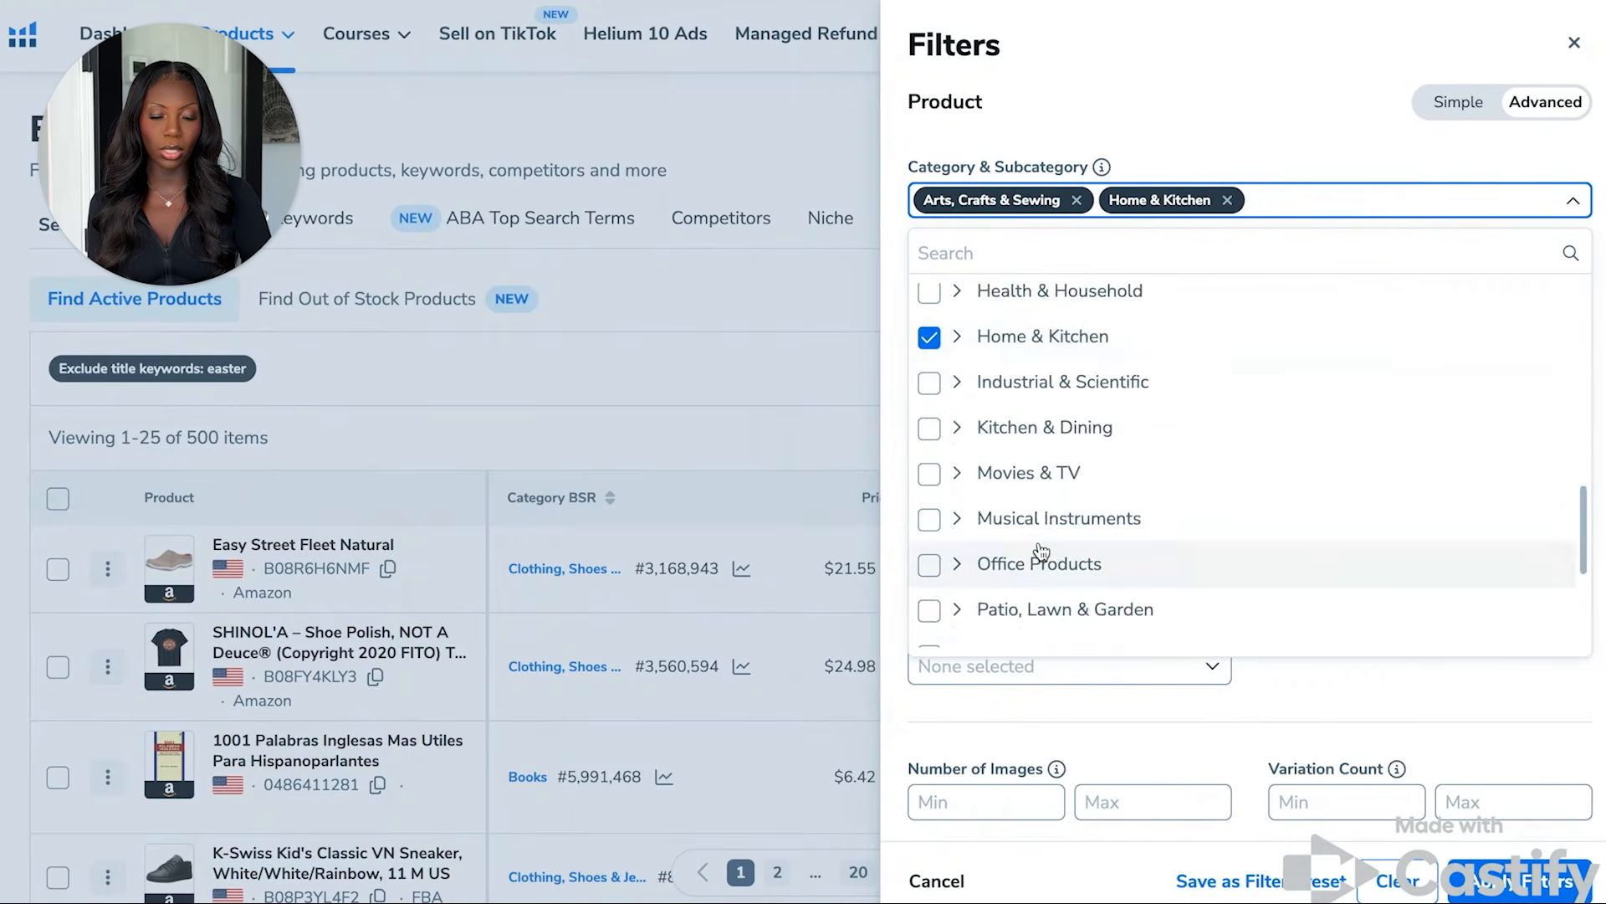
left_click(931, 599)
Step: Look through the remaining advanced filters, down to the Sales section and back
scroll(1294, 634, "down", 10)
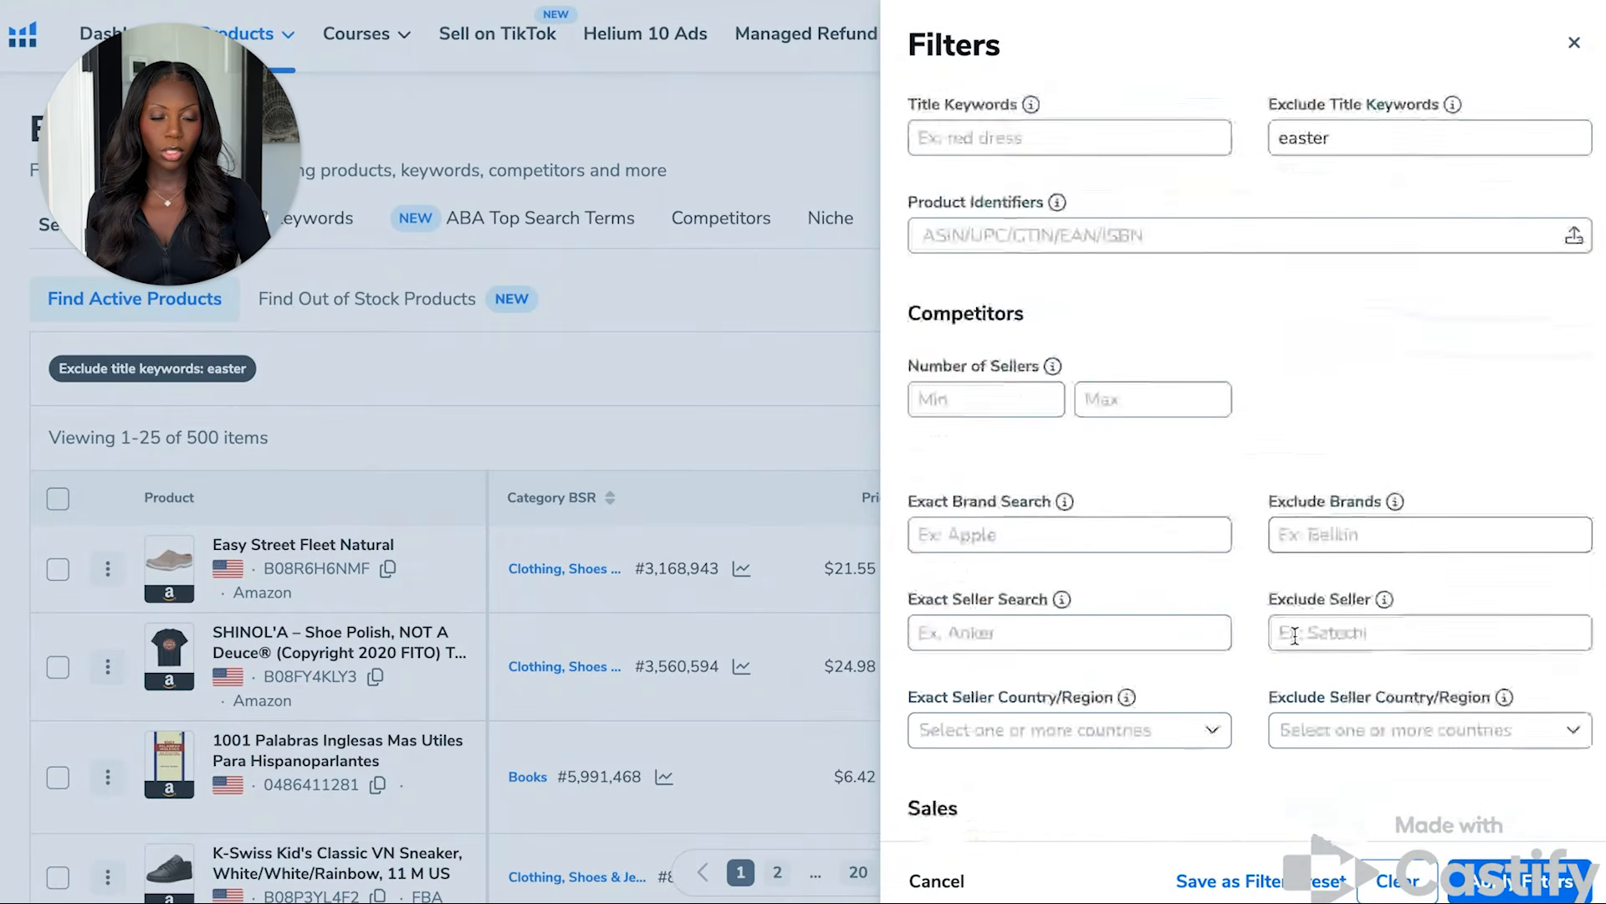
scroll(1293, 634, "down", 3)
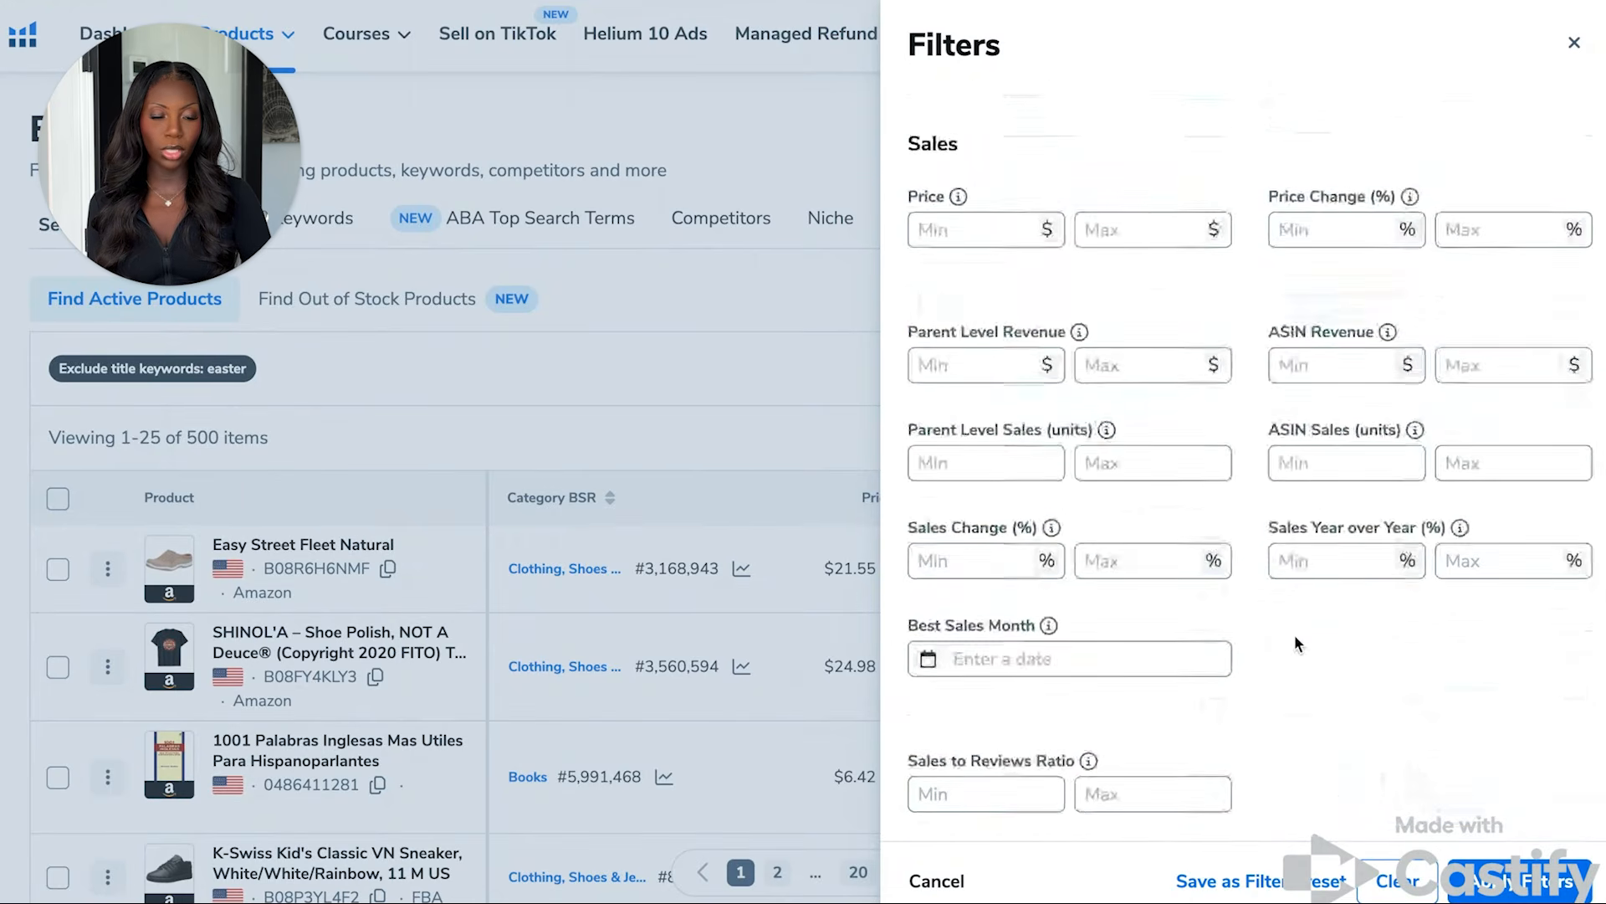
scroll(1293, 634, "up", 9)
scroll(1294, 636, "up", 2)
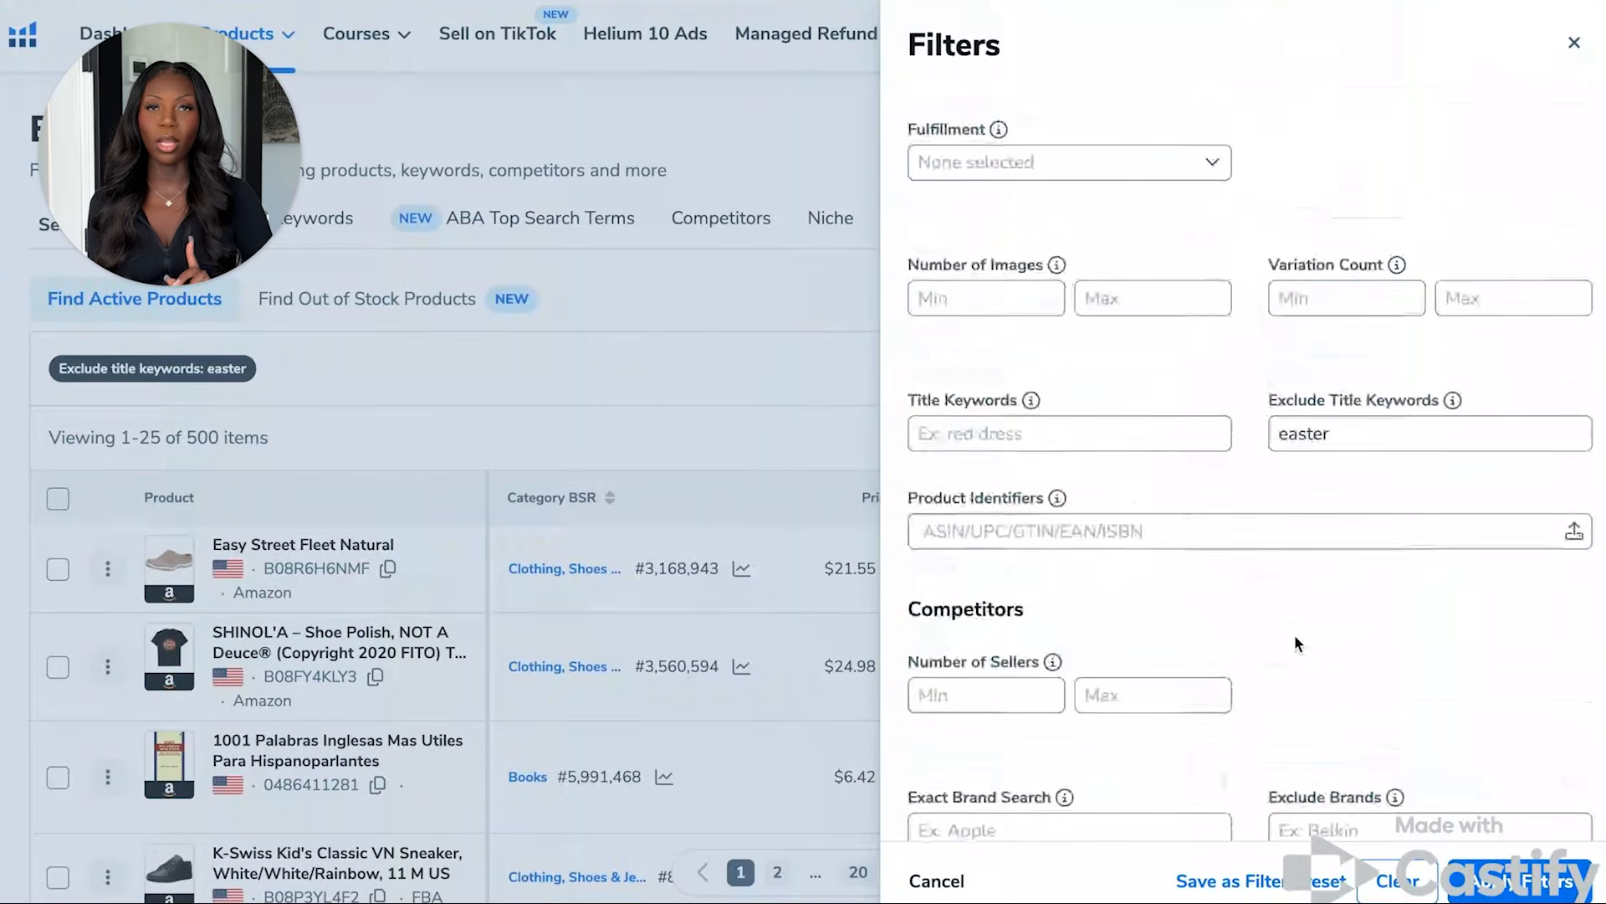
Step: Apply the Arts, Crafts & Sewing, Home & Kitchen and Pet Supplies category filters and preview the first products in the results
left_click(1519, 880)
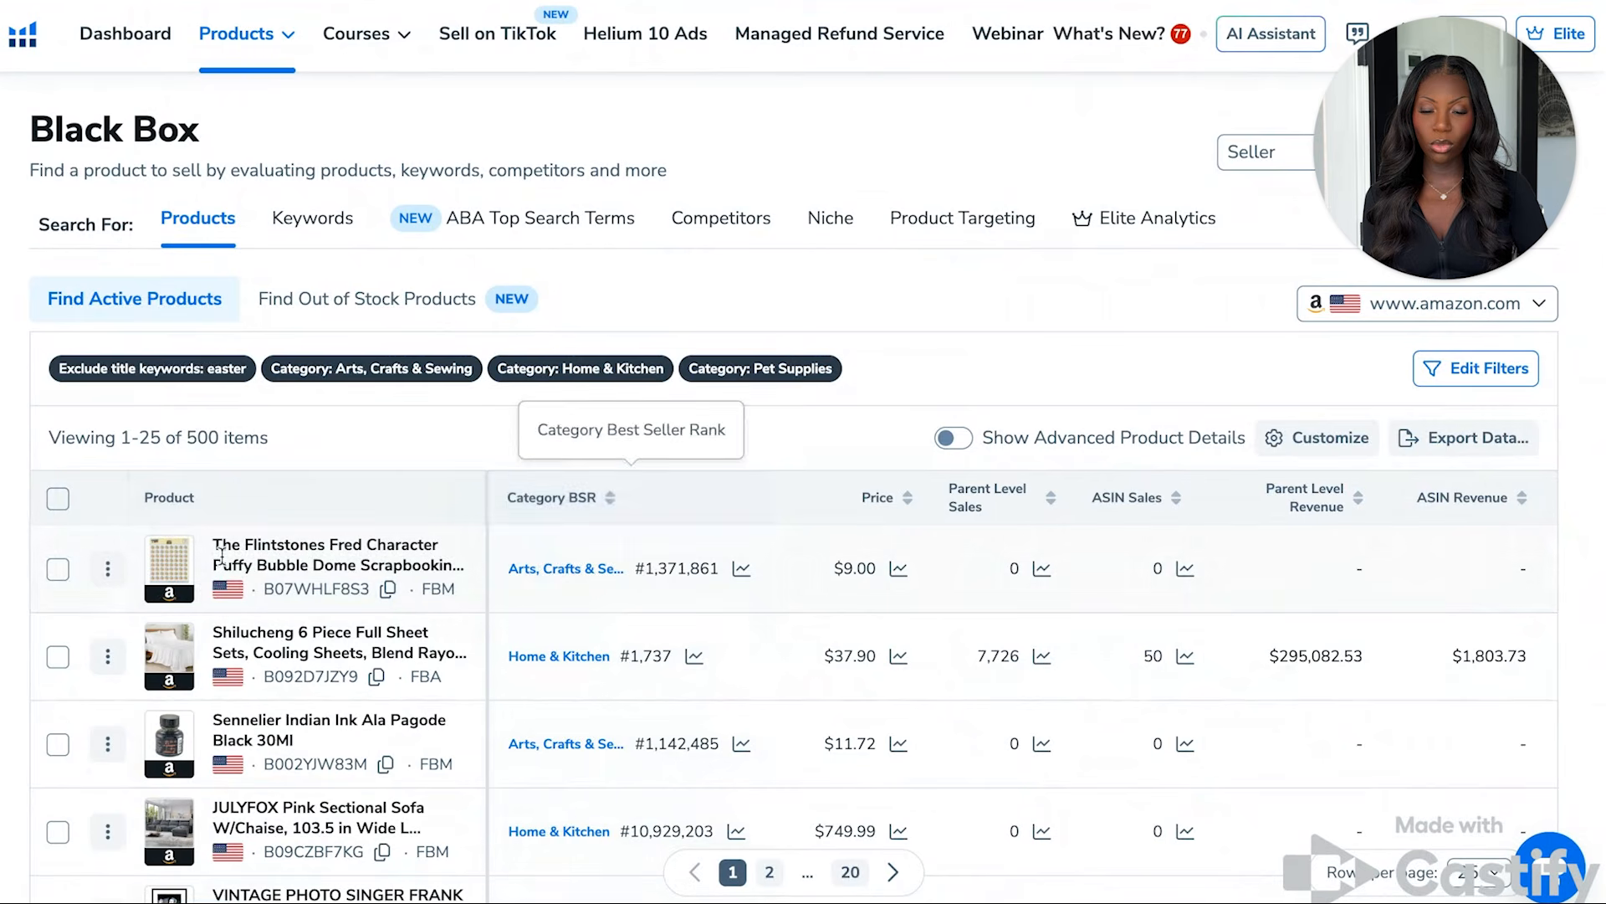
mouse_move(172, 578)
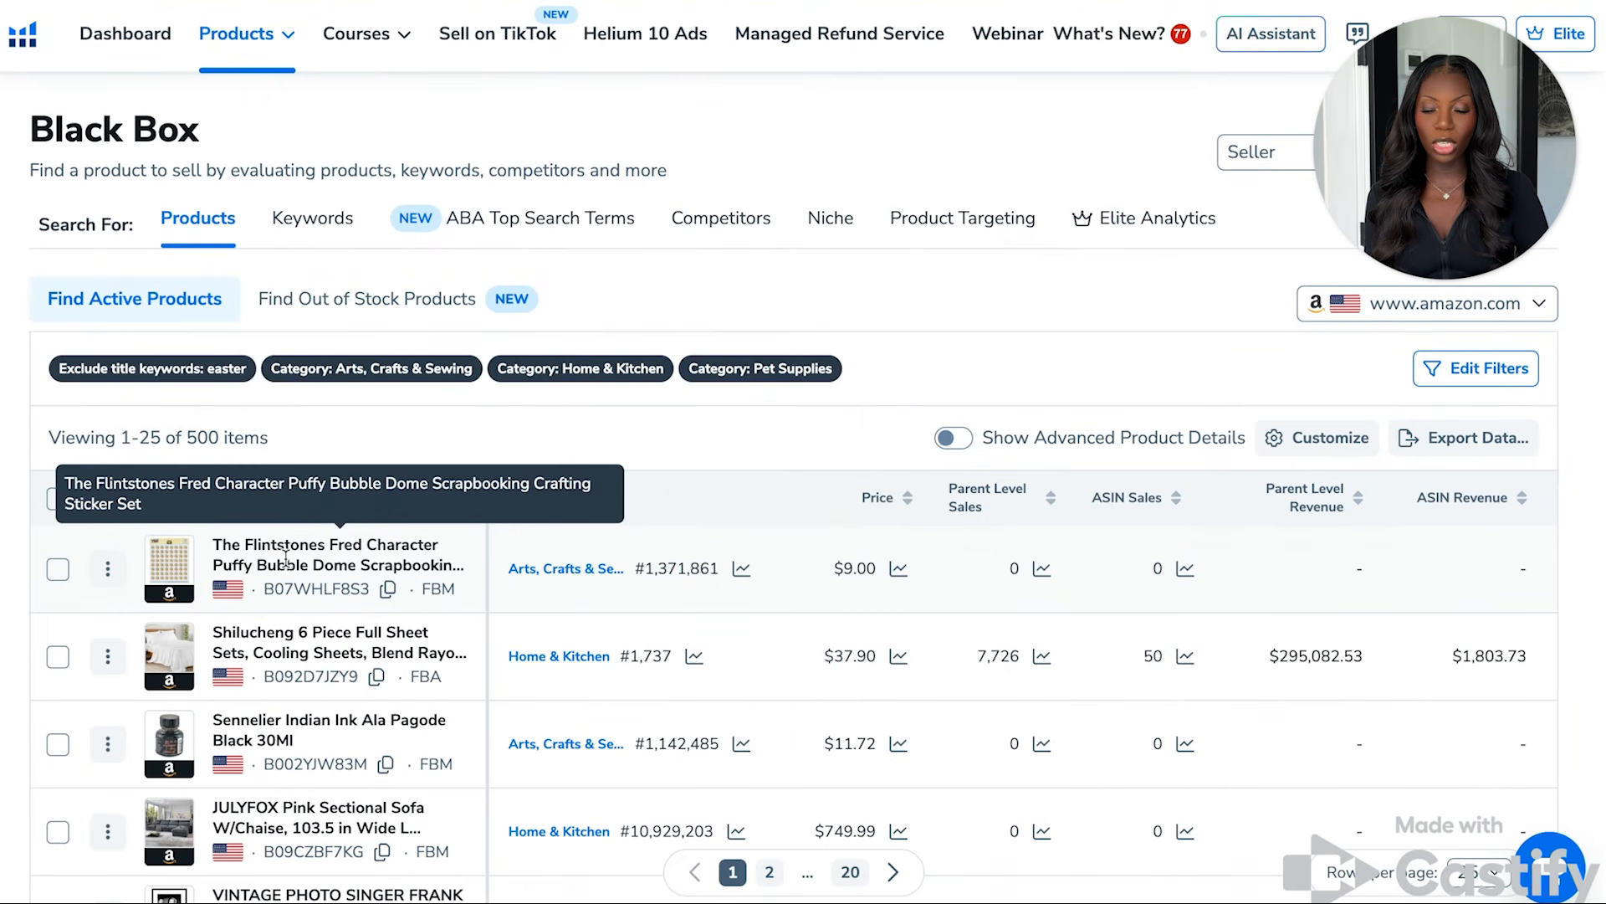
scroll(285, 558, "down", 1)
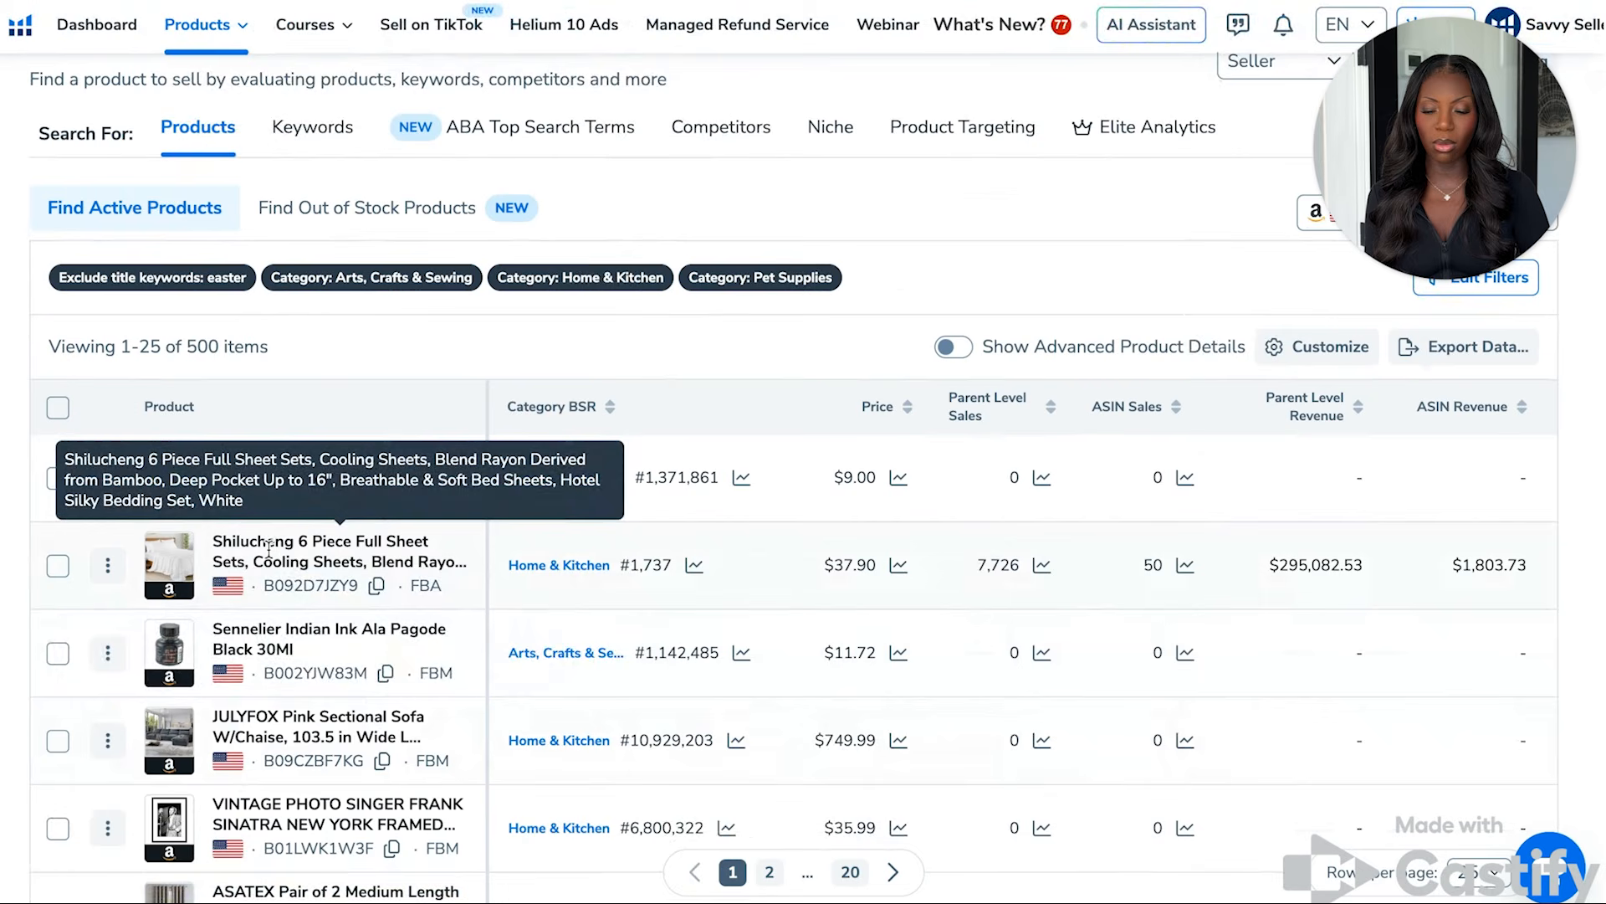
mouse_move(165, 650)
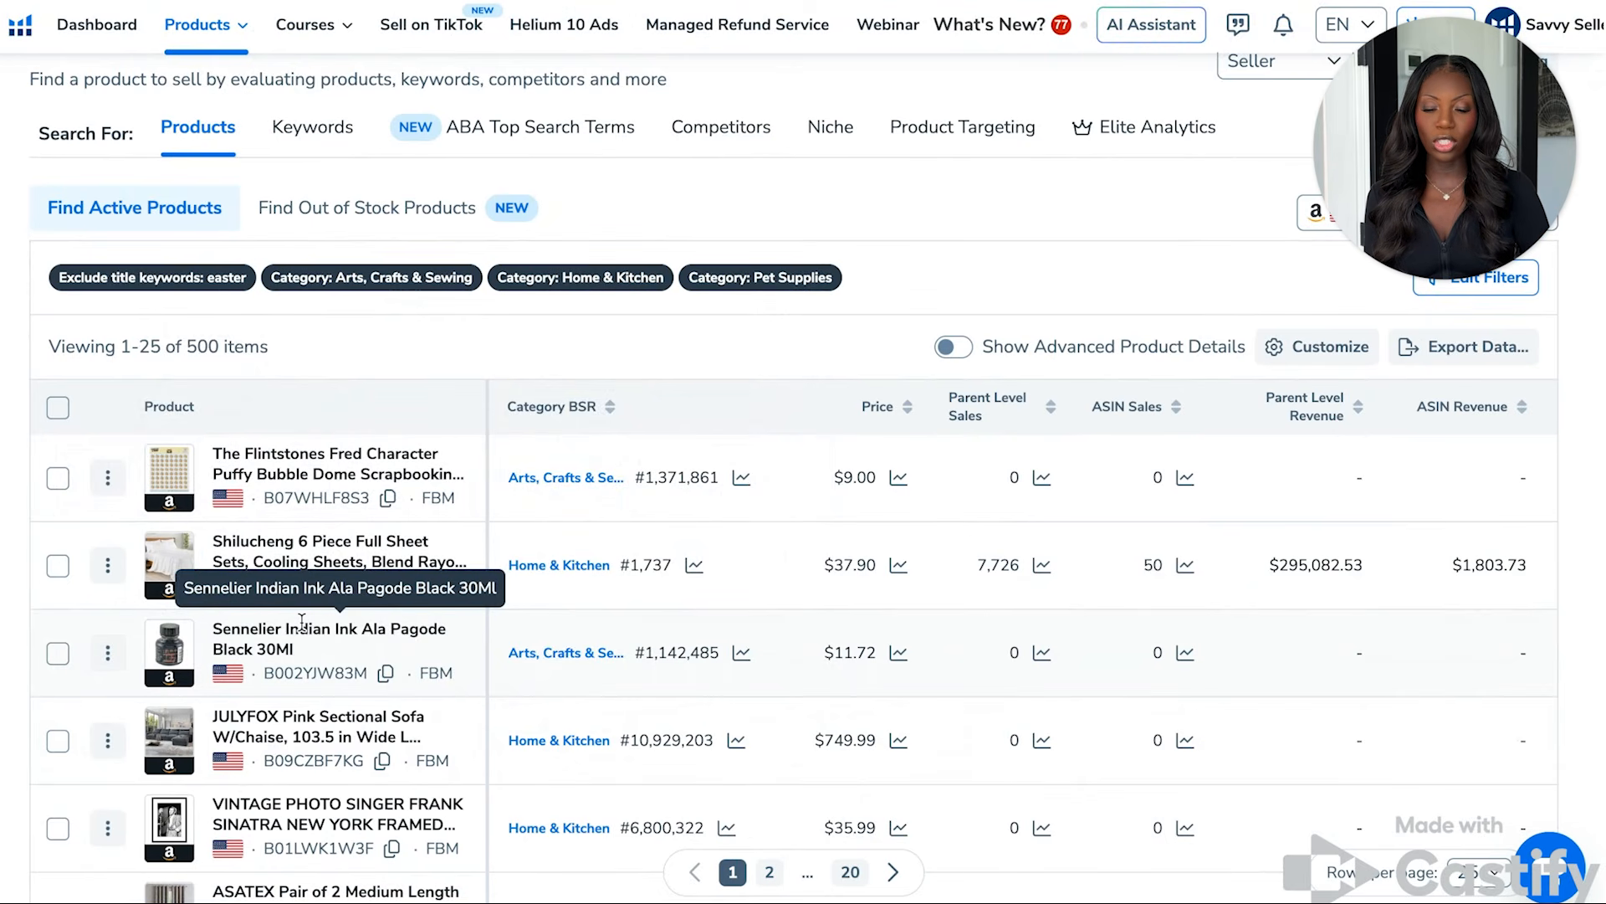
Step: Look through the remaining products on the first results page, checking their categories, prices and sales down to the last row
scroll(326, 691, "down", 4)
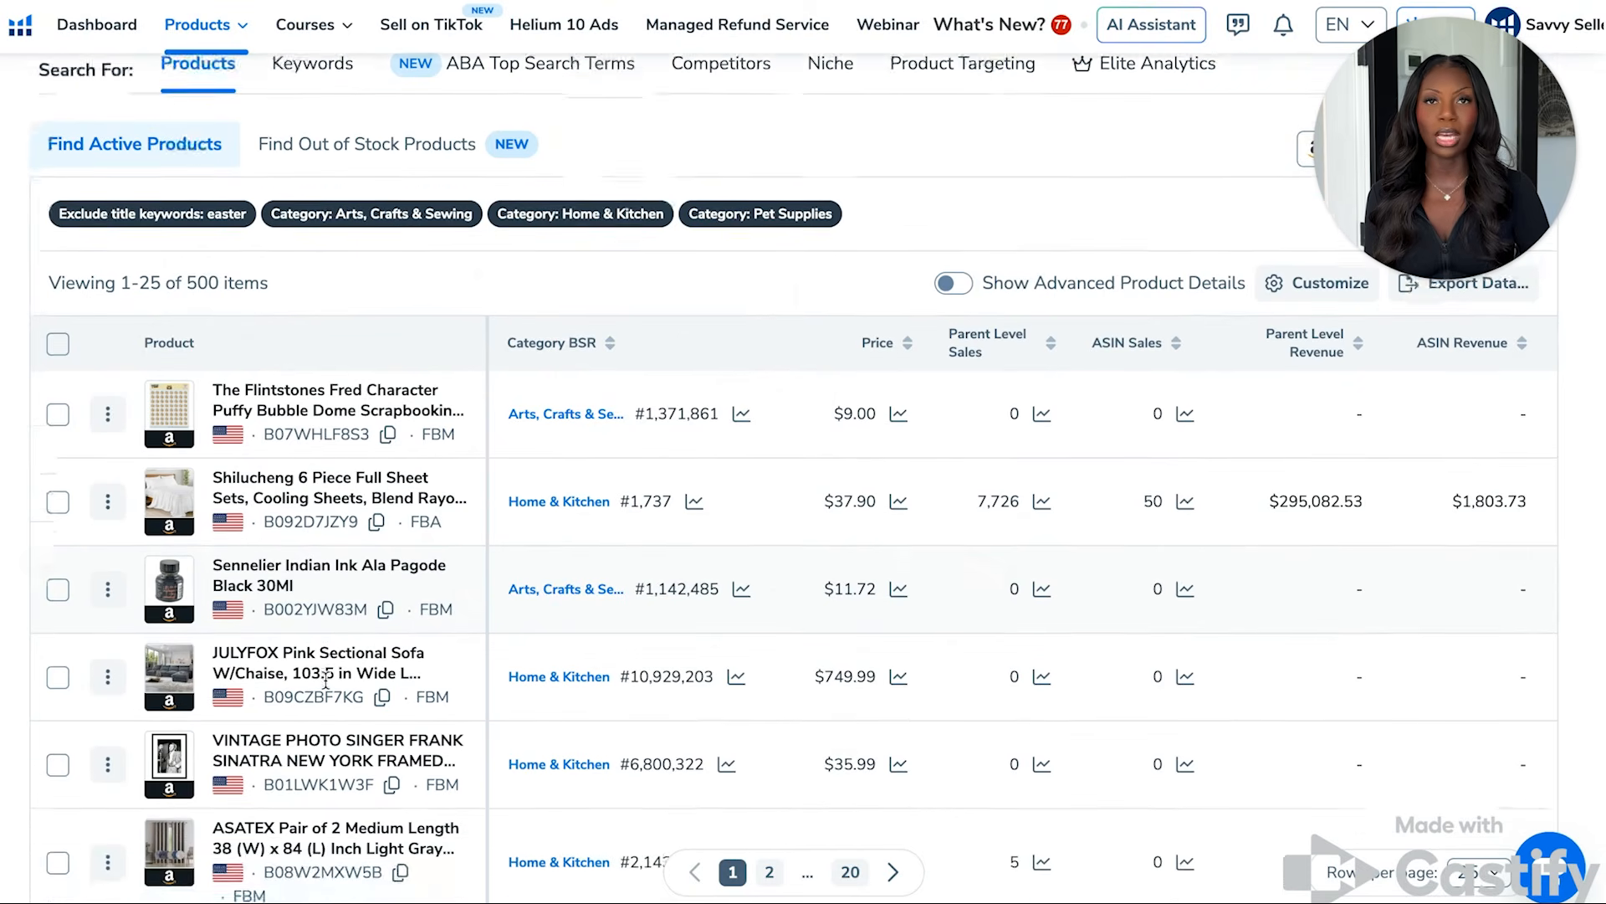
scroll(326, 680, "down", 1)
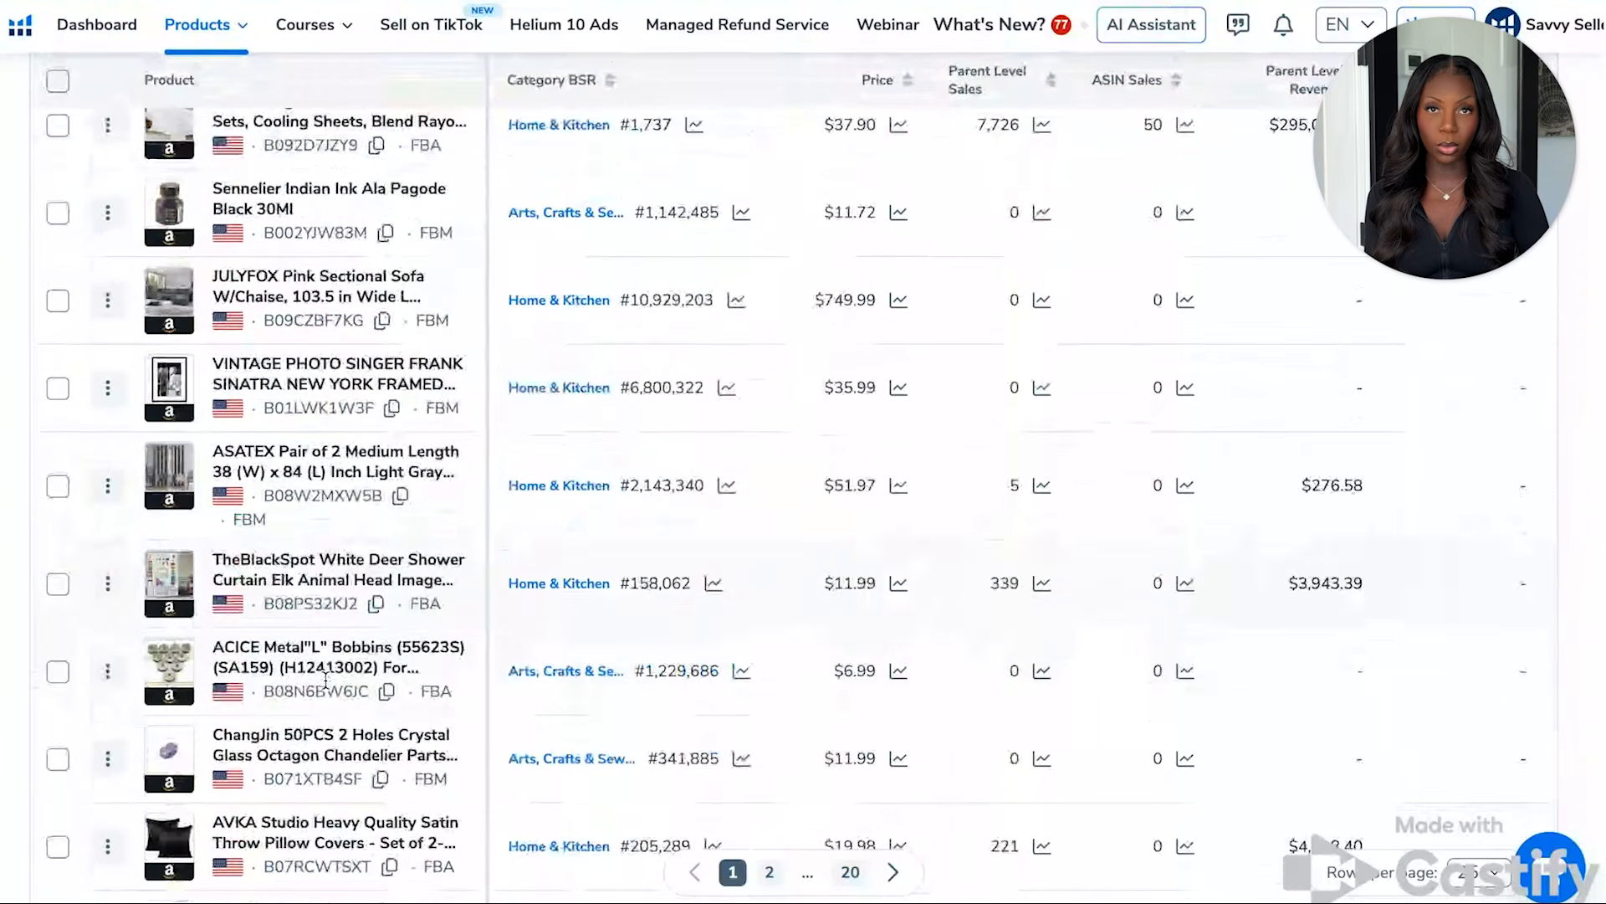
scroll(326, 679, "down", 2)
scroll(327, 680, "down", 3)
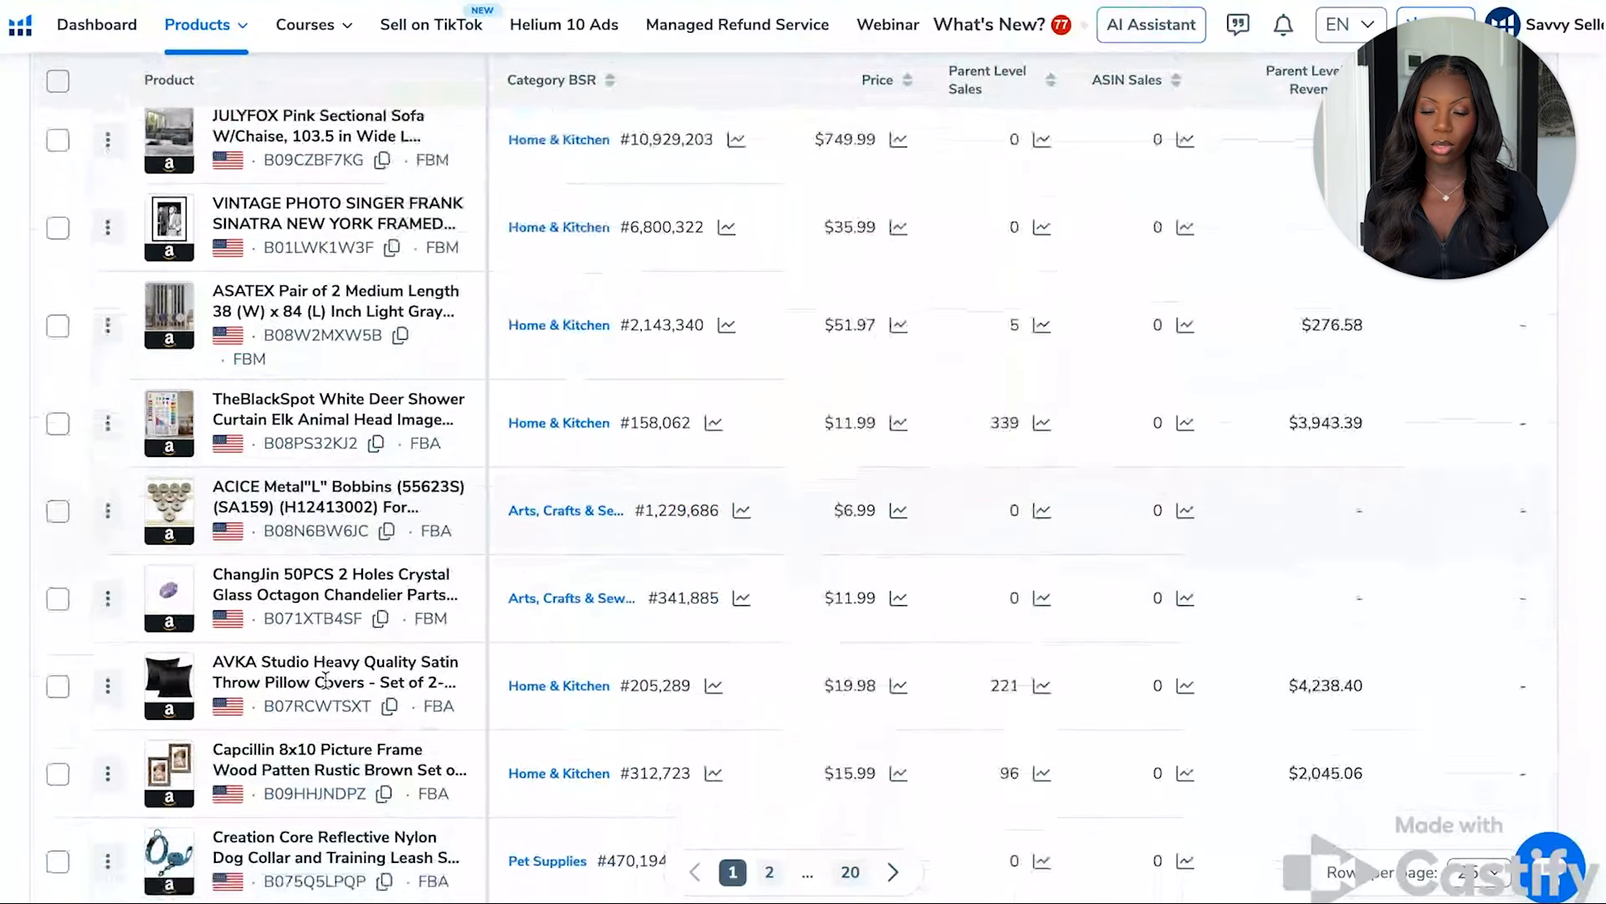
scroll(285, 581, "down", 1)
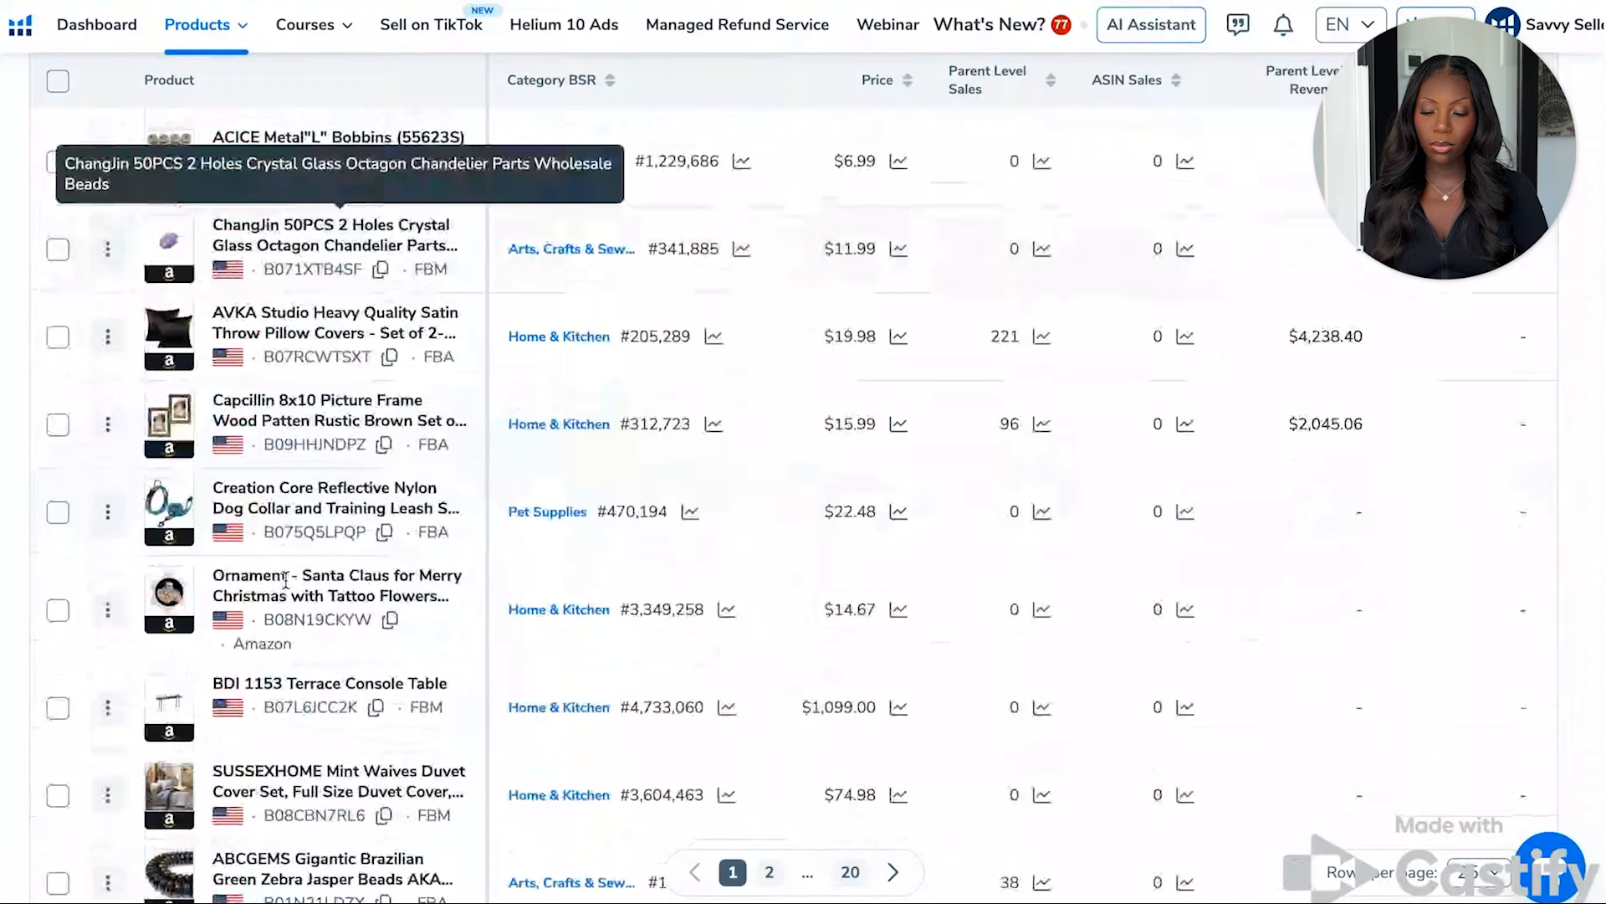
scroll(285, 580, "down", 3)
scroll(285, 580, "down", 2)
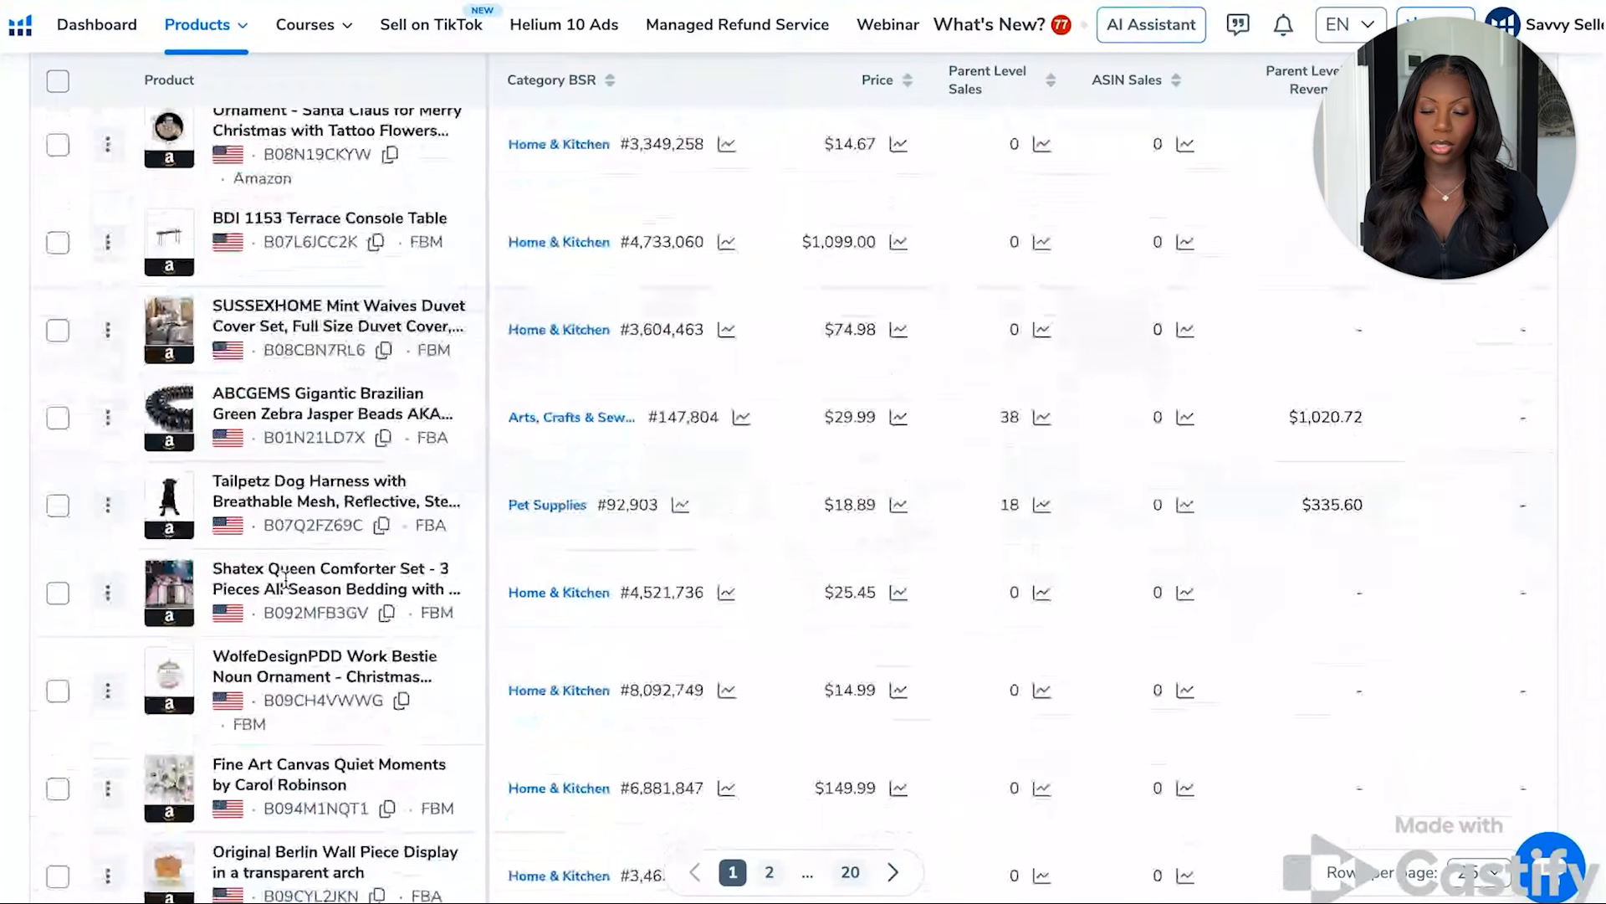
scroll(285, 581, "down", 3)
scroll(286, 580, "down", 1)
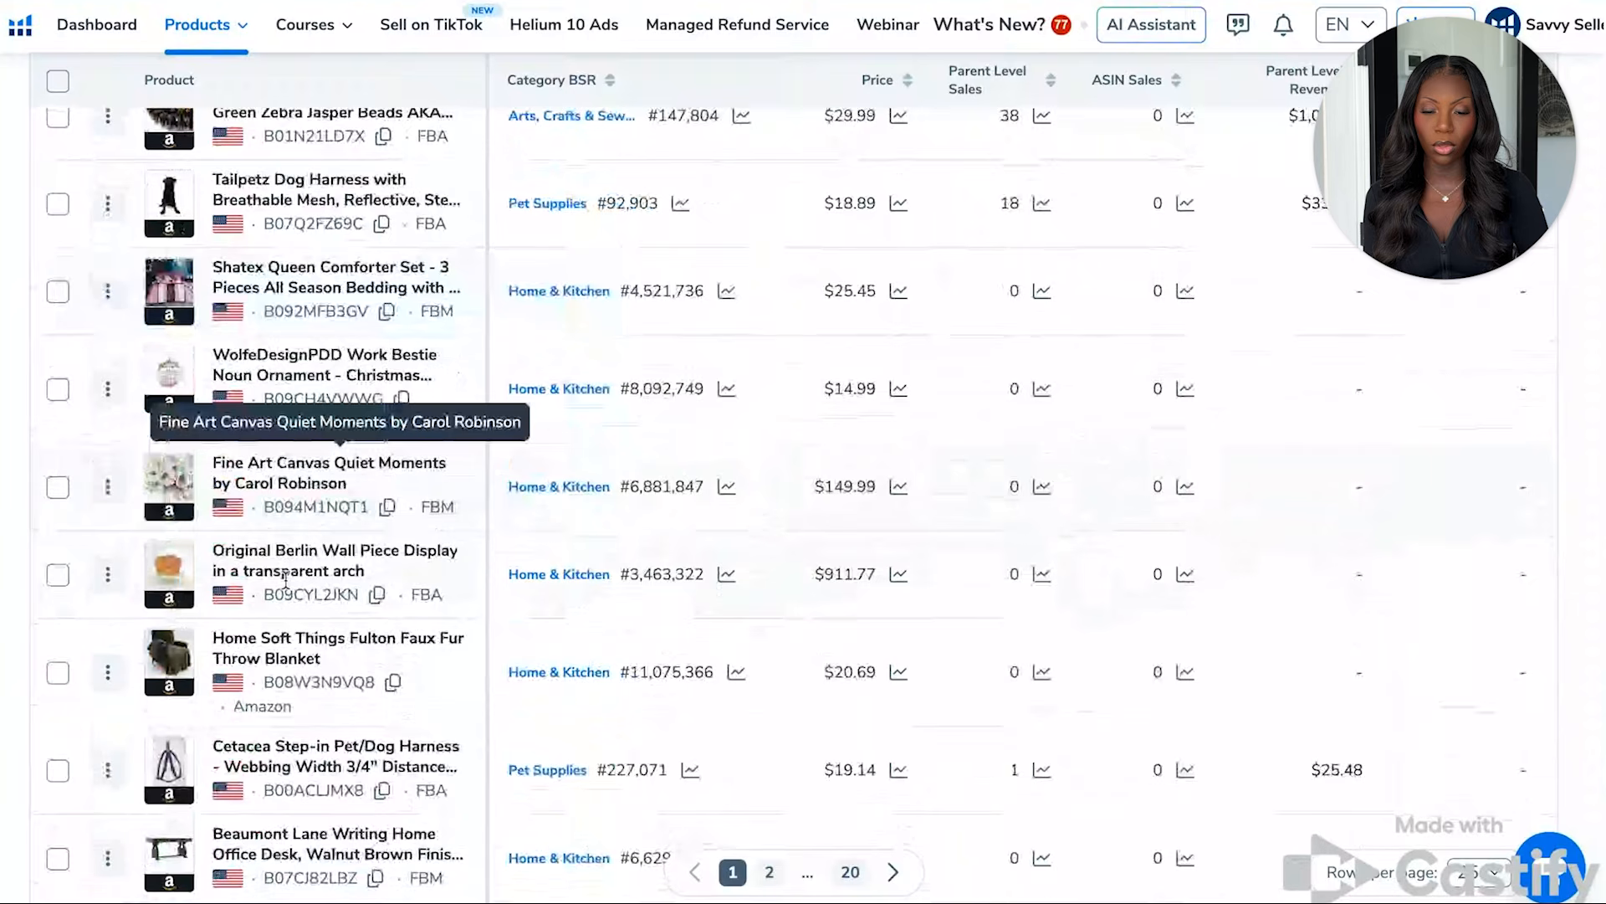
scroll(285, 580, "down", 3)
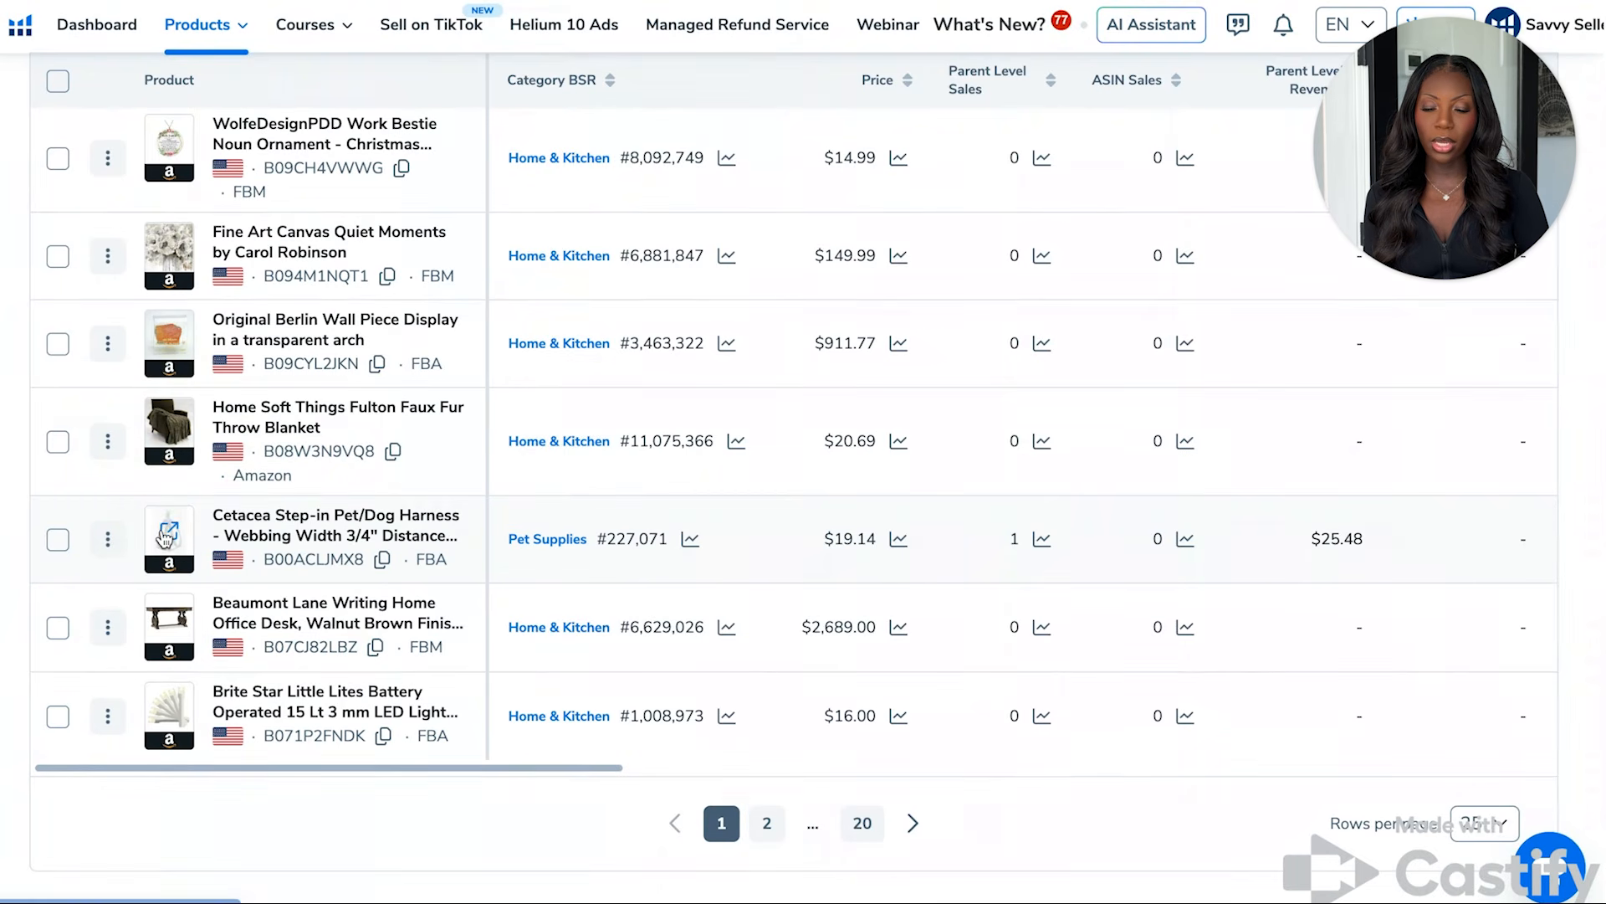
Step: Examine the listing details of the Cetacea step-in dog harness, switching the listing detail display off and on again
mouse_move(170, 537)
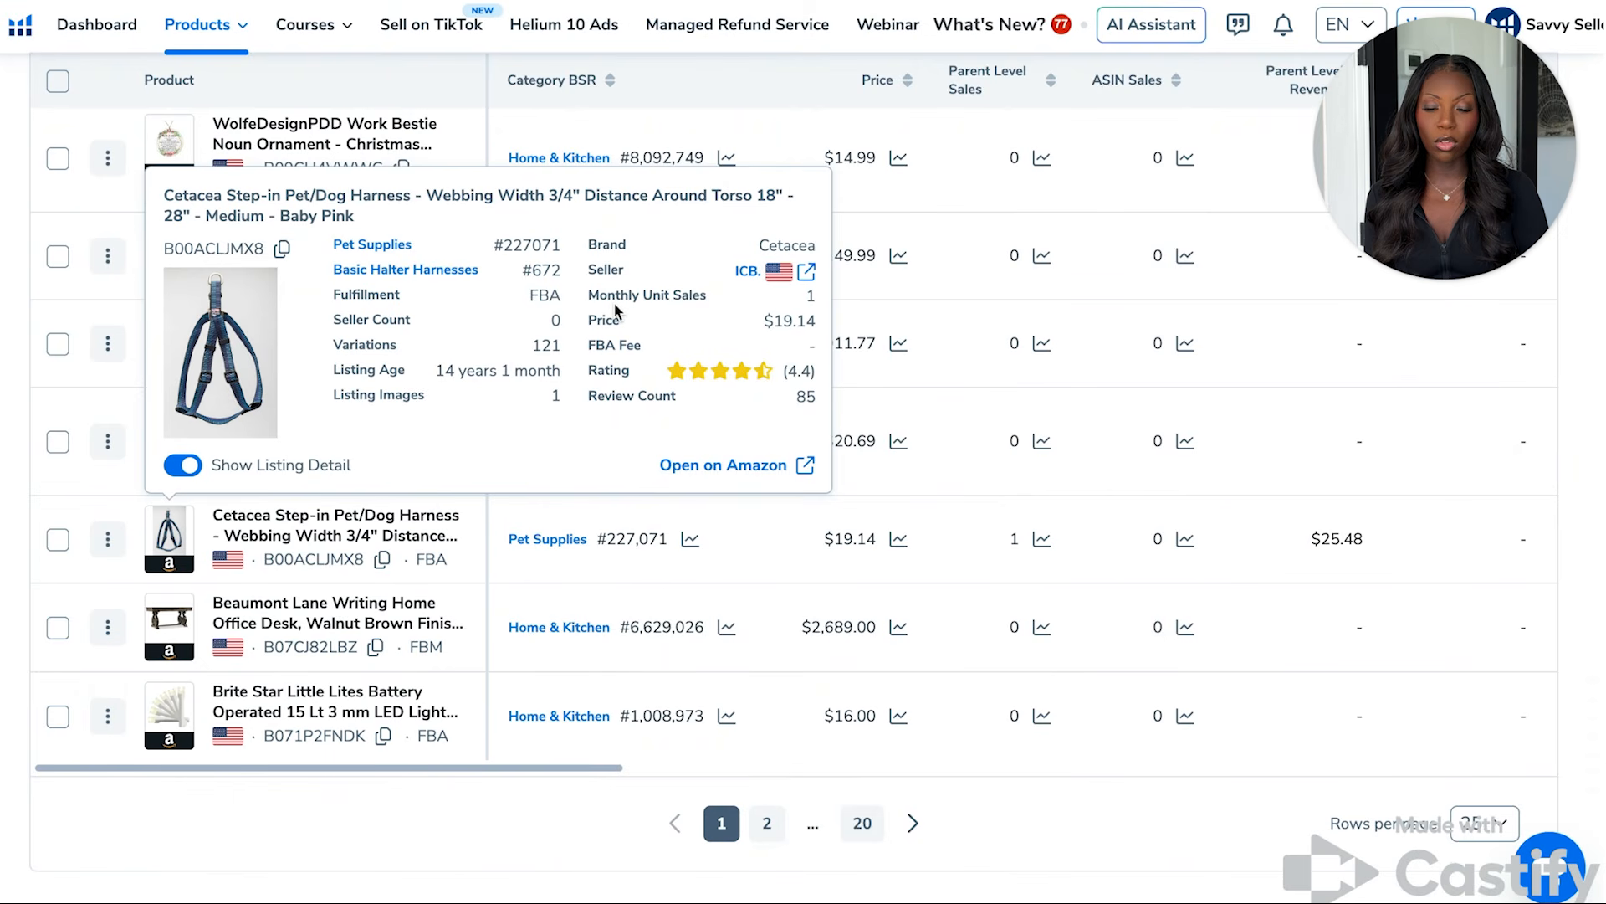
left_click(190, 467)
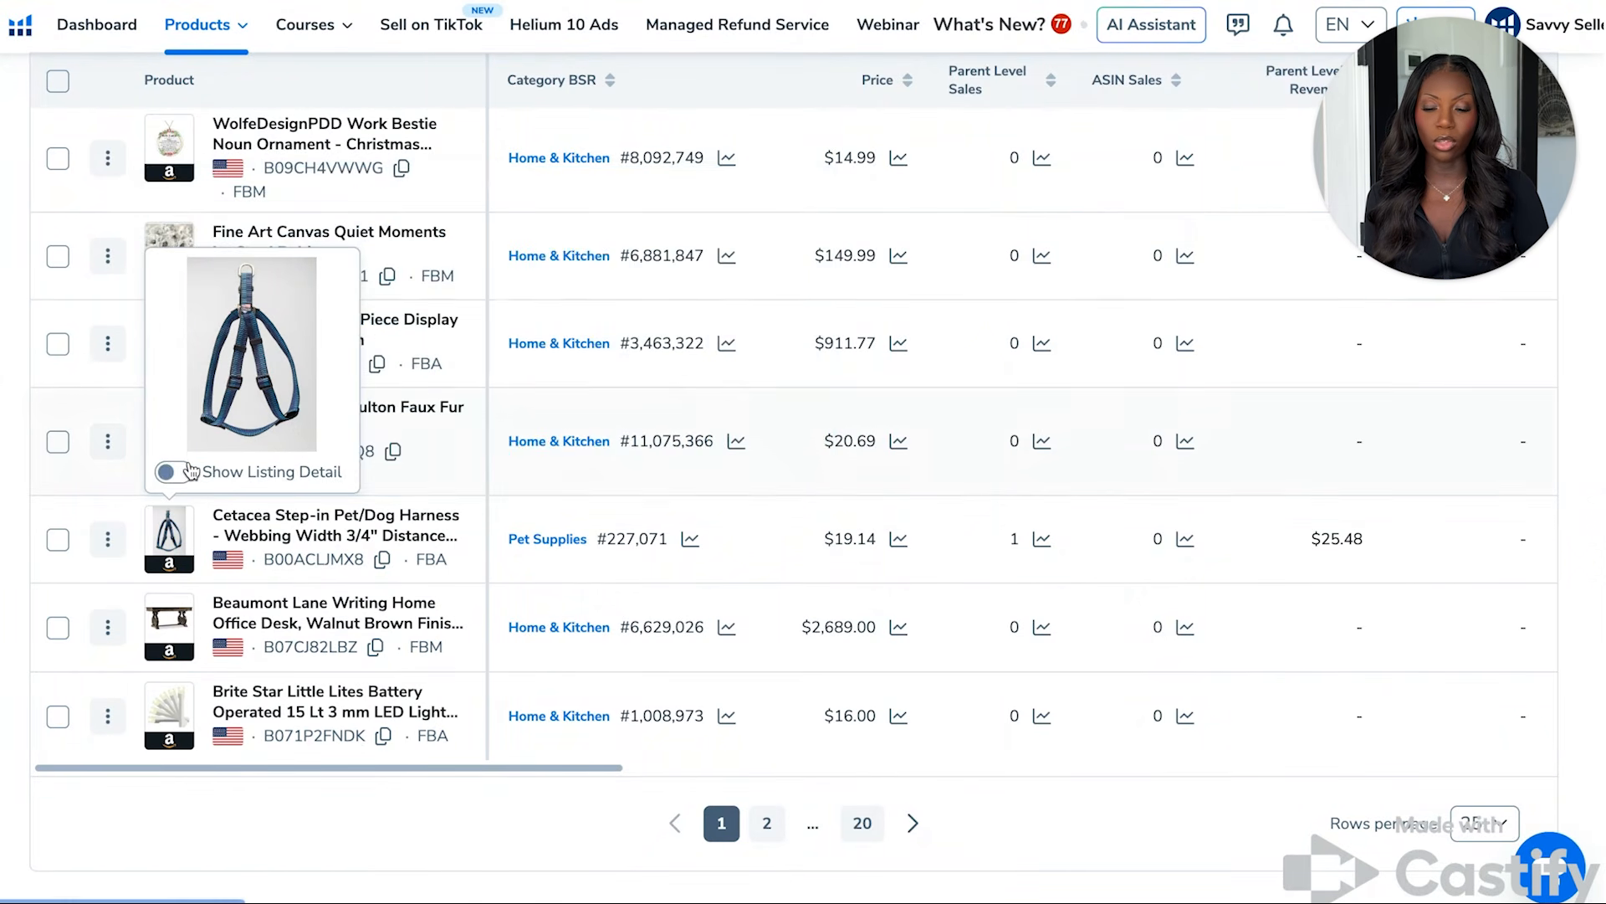
mouse_move(176, 442)
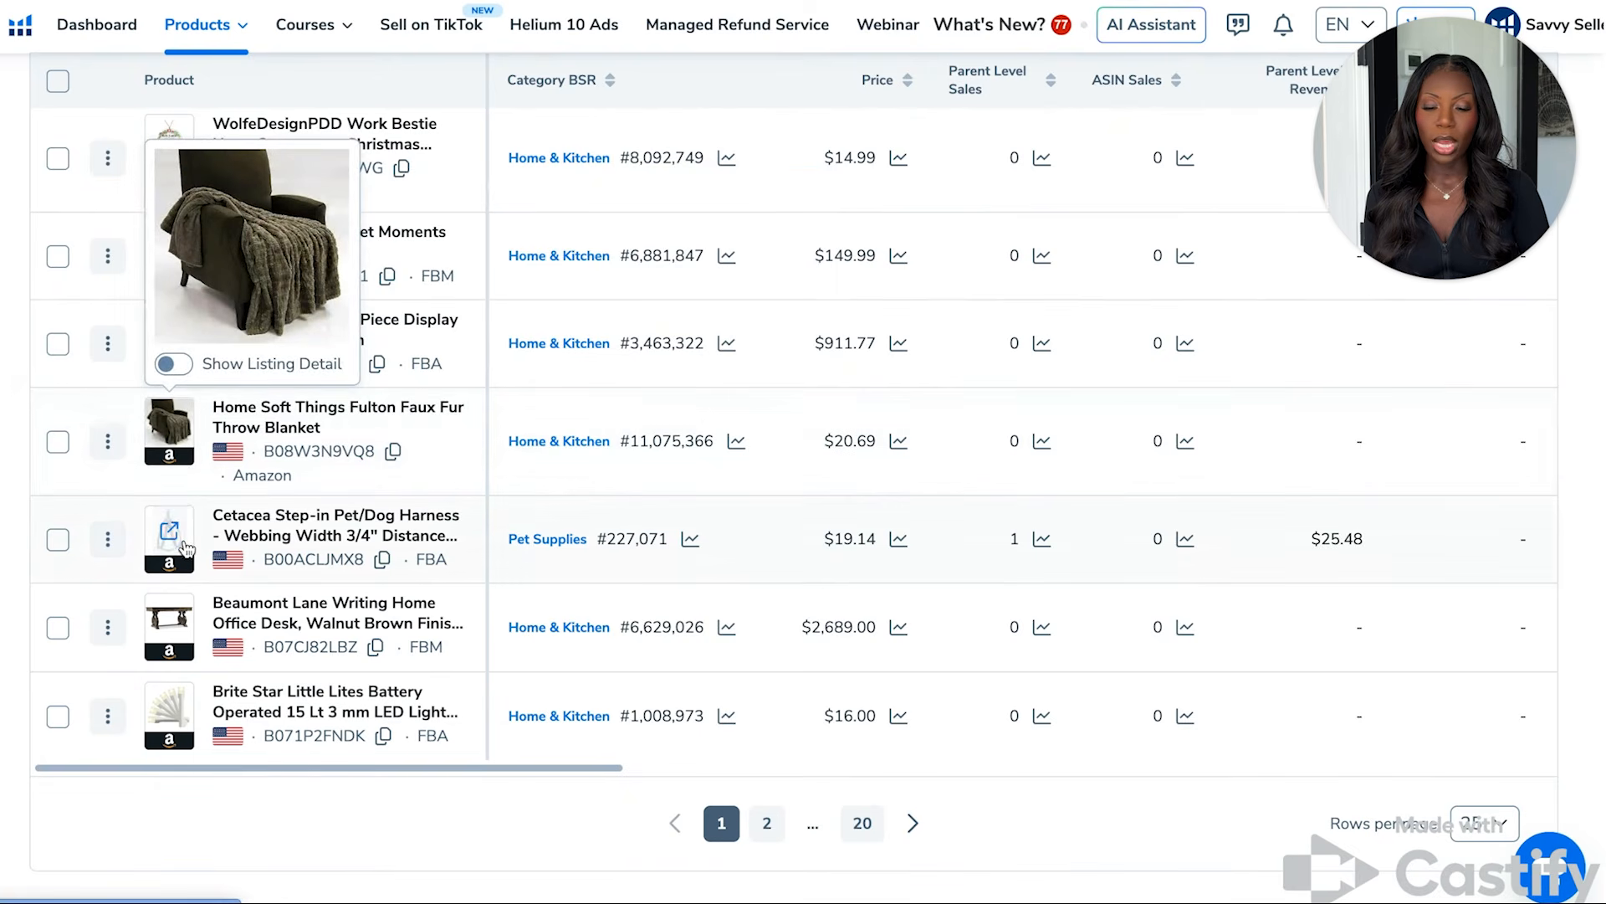
mouse_move(177, 535)
left_click(175, 473)
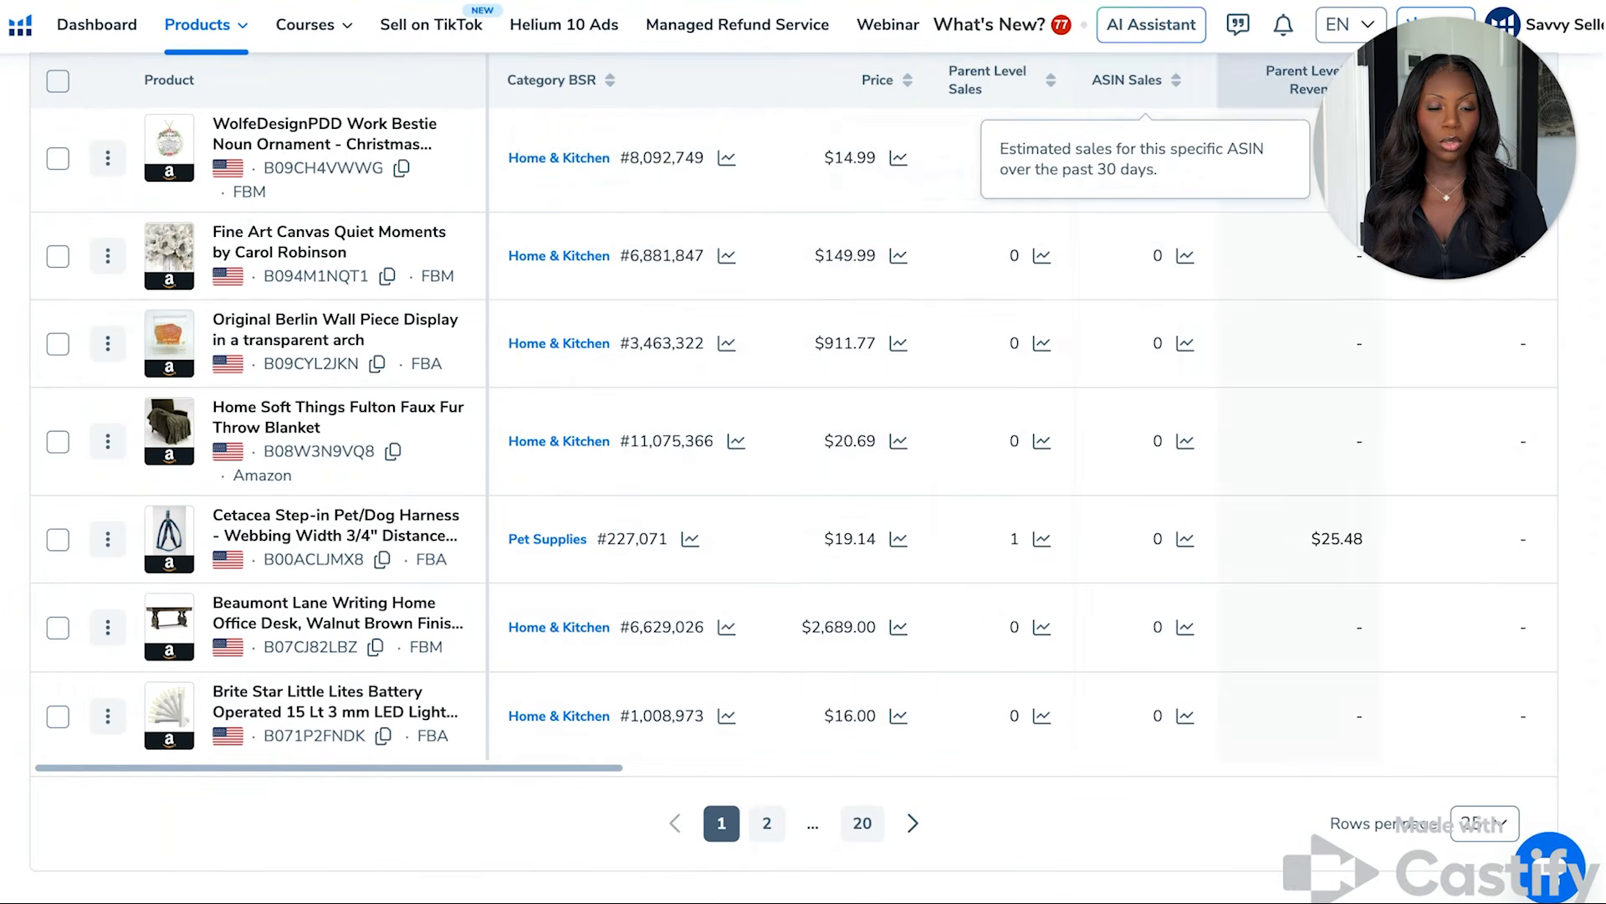
Step: Examine the further result columns, from last year's sales to shipping details, storage fee, best sales period and listing age
scroll(1184, 281, "right", 10)
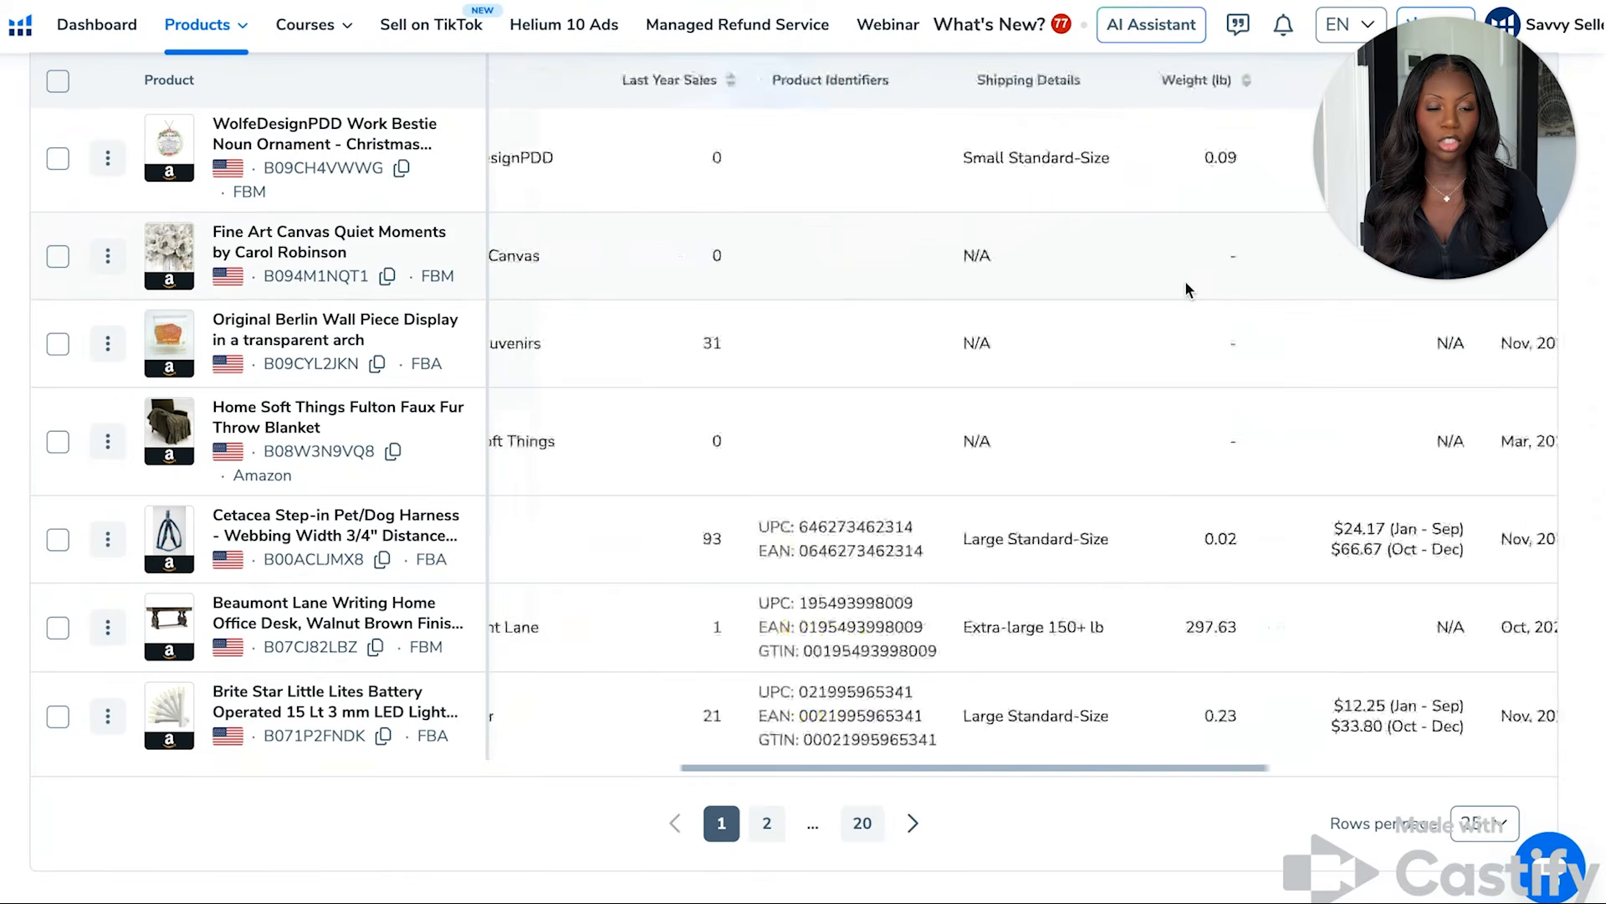
scroll(1186, 289, "right", 5)
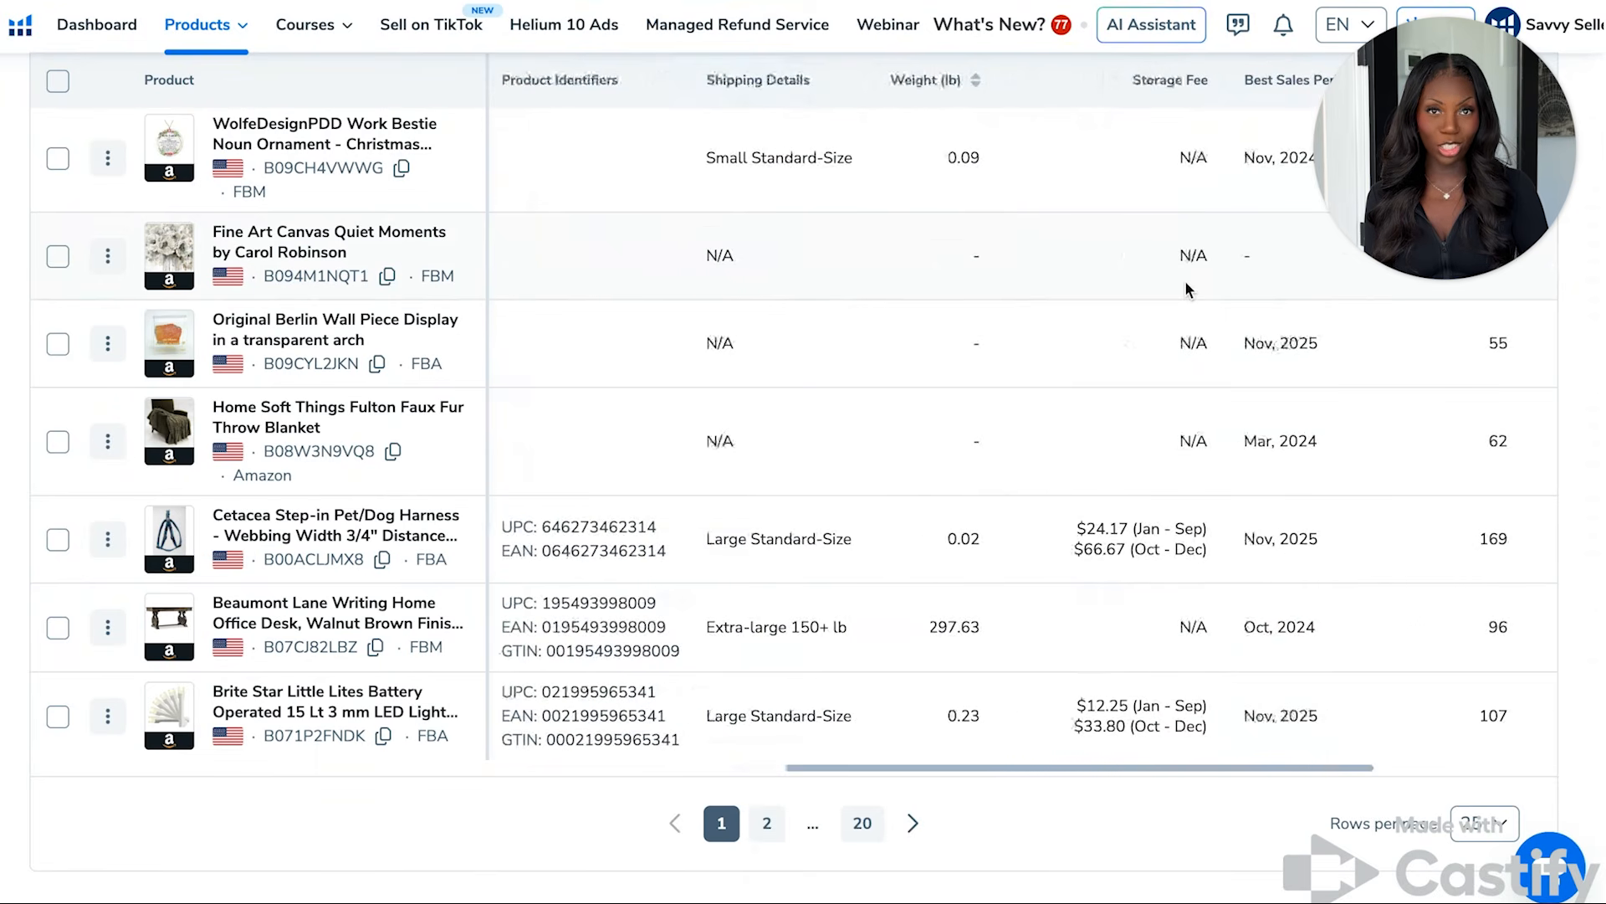
scroll(1186, 287, "up", 12)
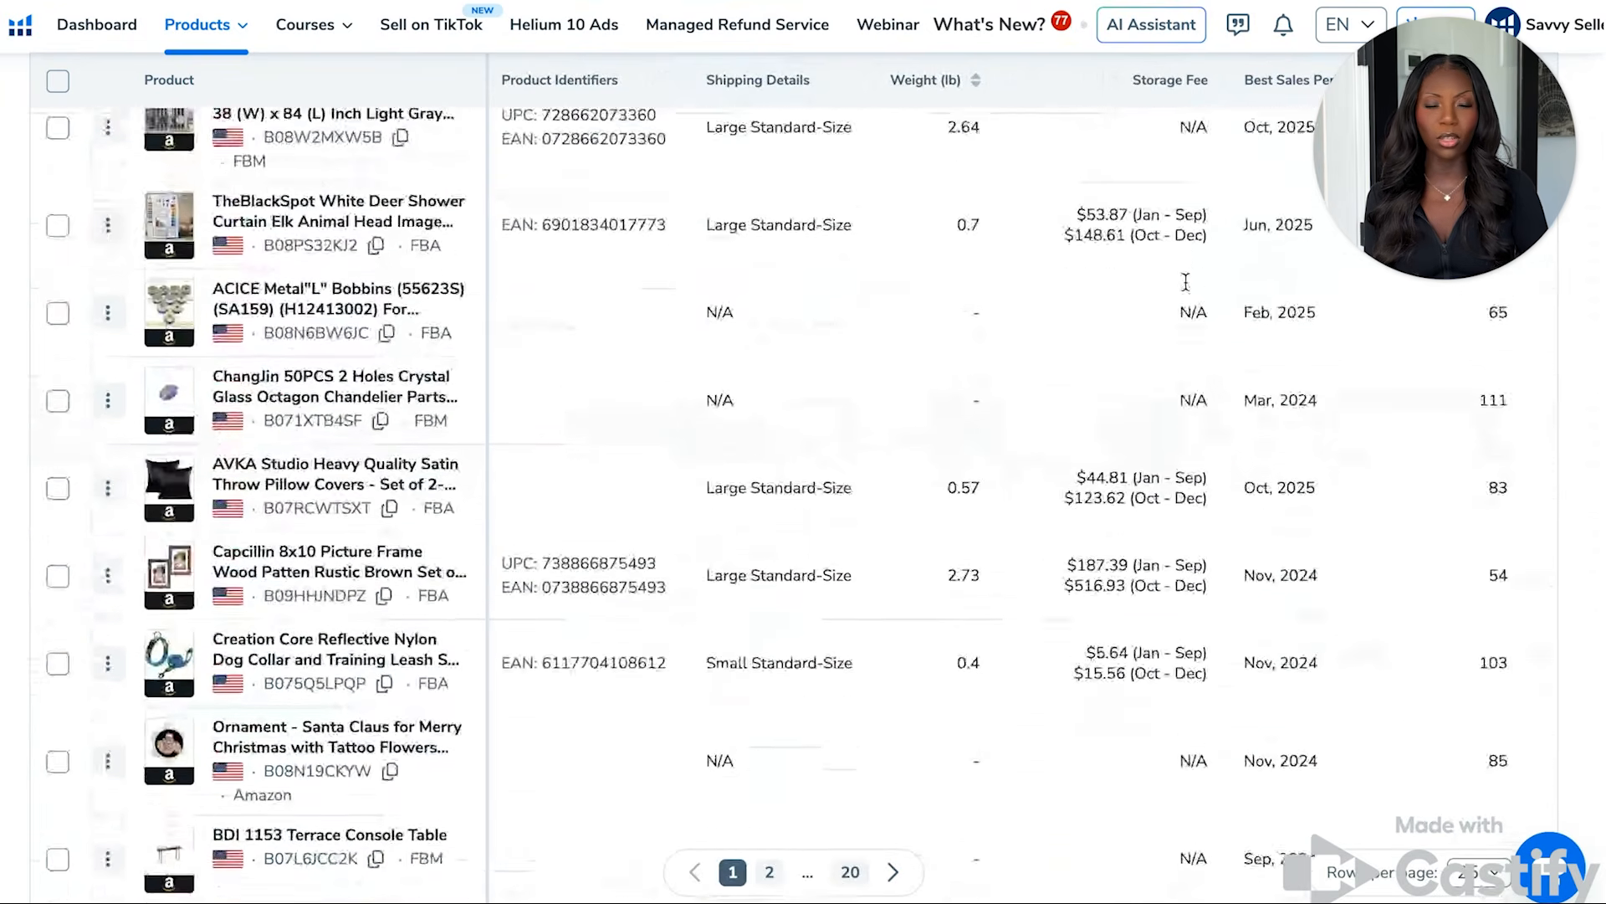
scroll(1185, 284, "up", 10)
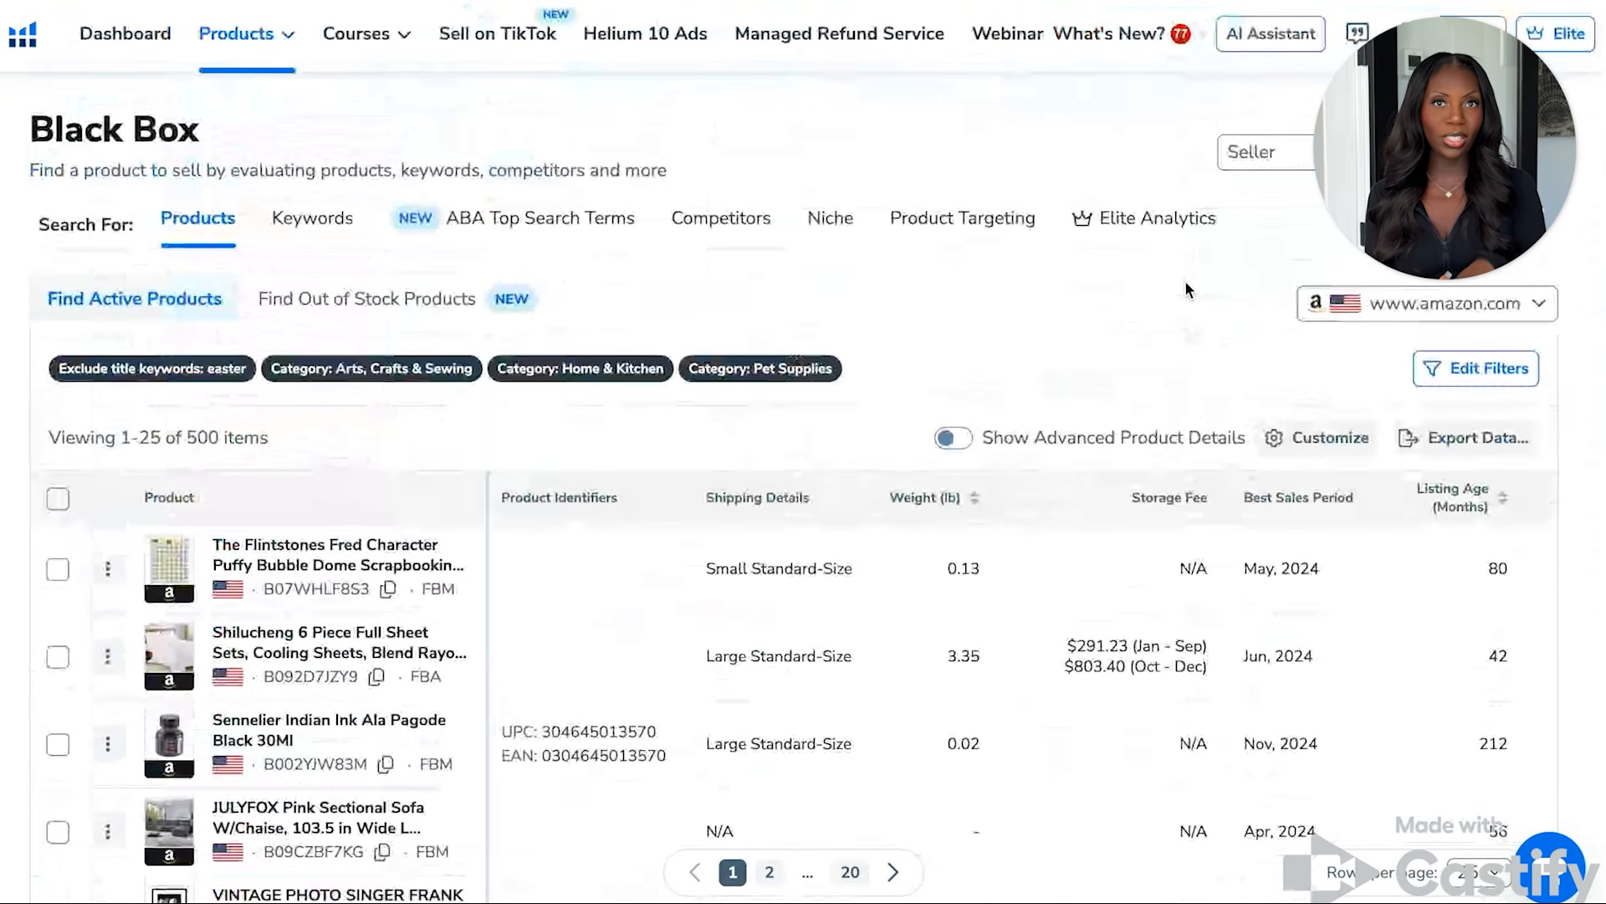